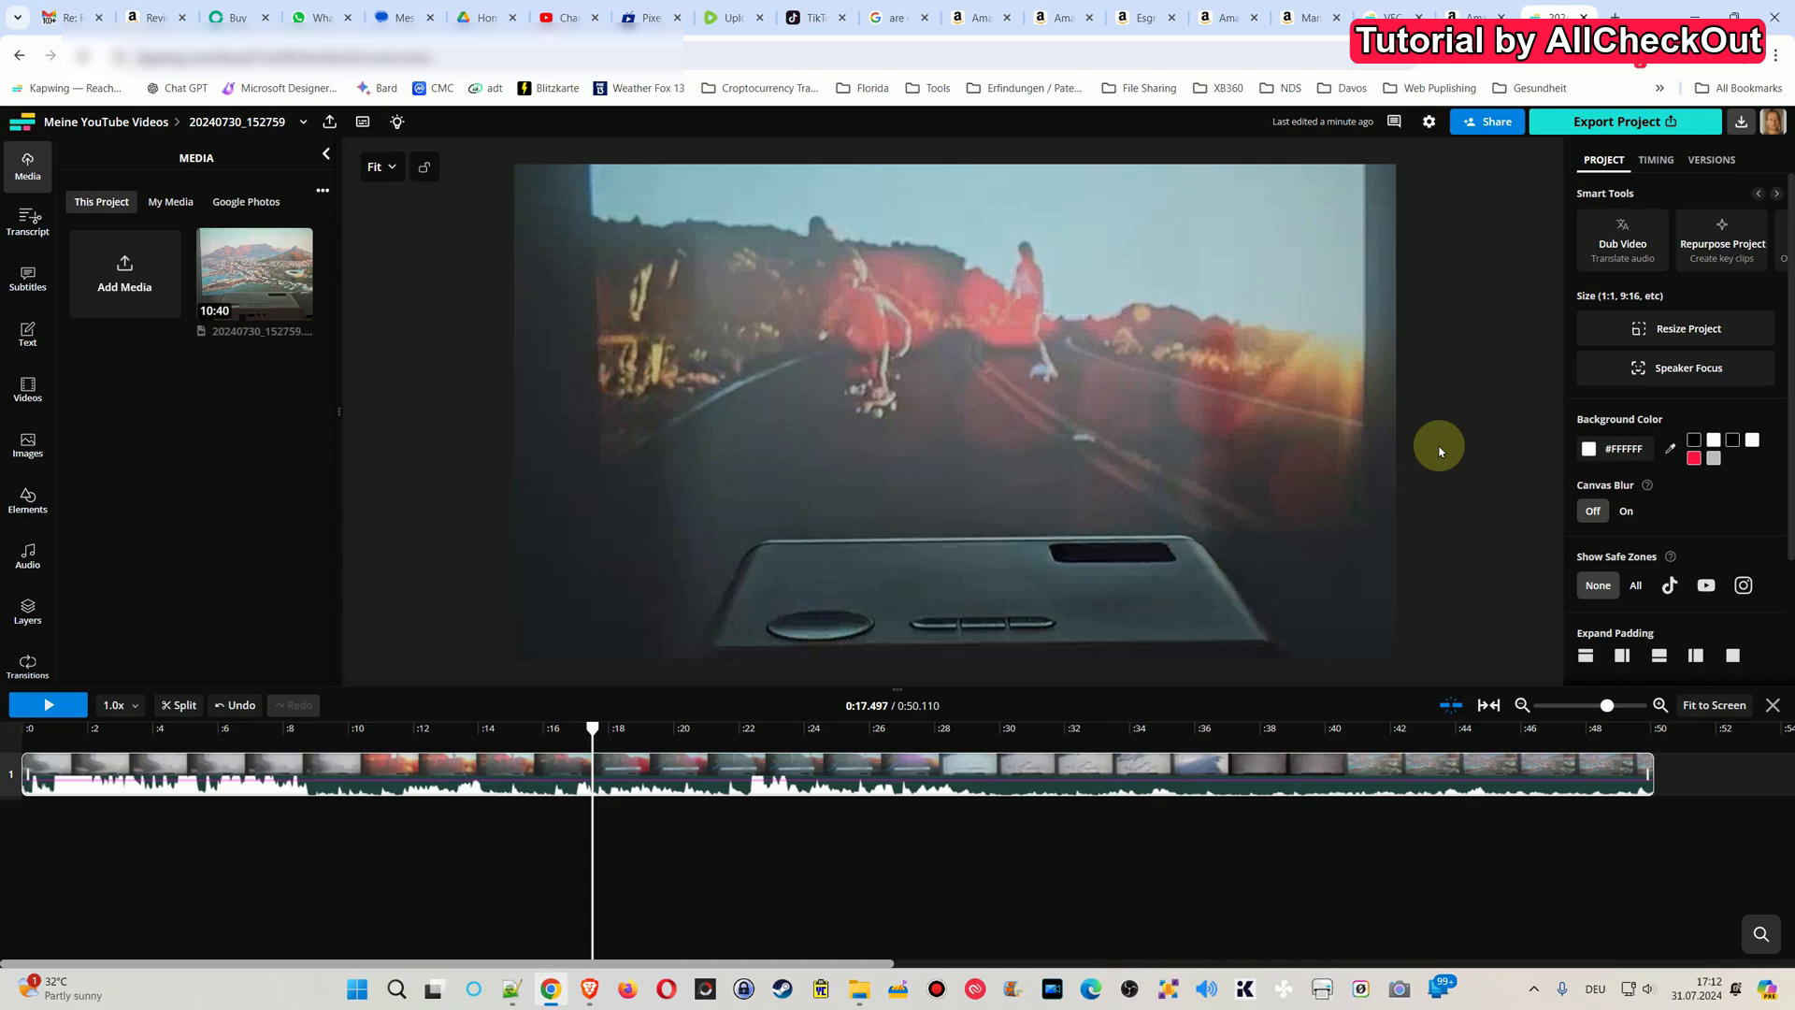
- Scrub through the video clip and play it from about the 30-second mark to review its original audio
left_click(593, 729)
left_click_drag(593, 729, 831, 731)
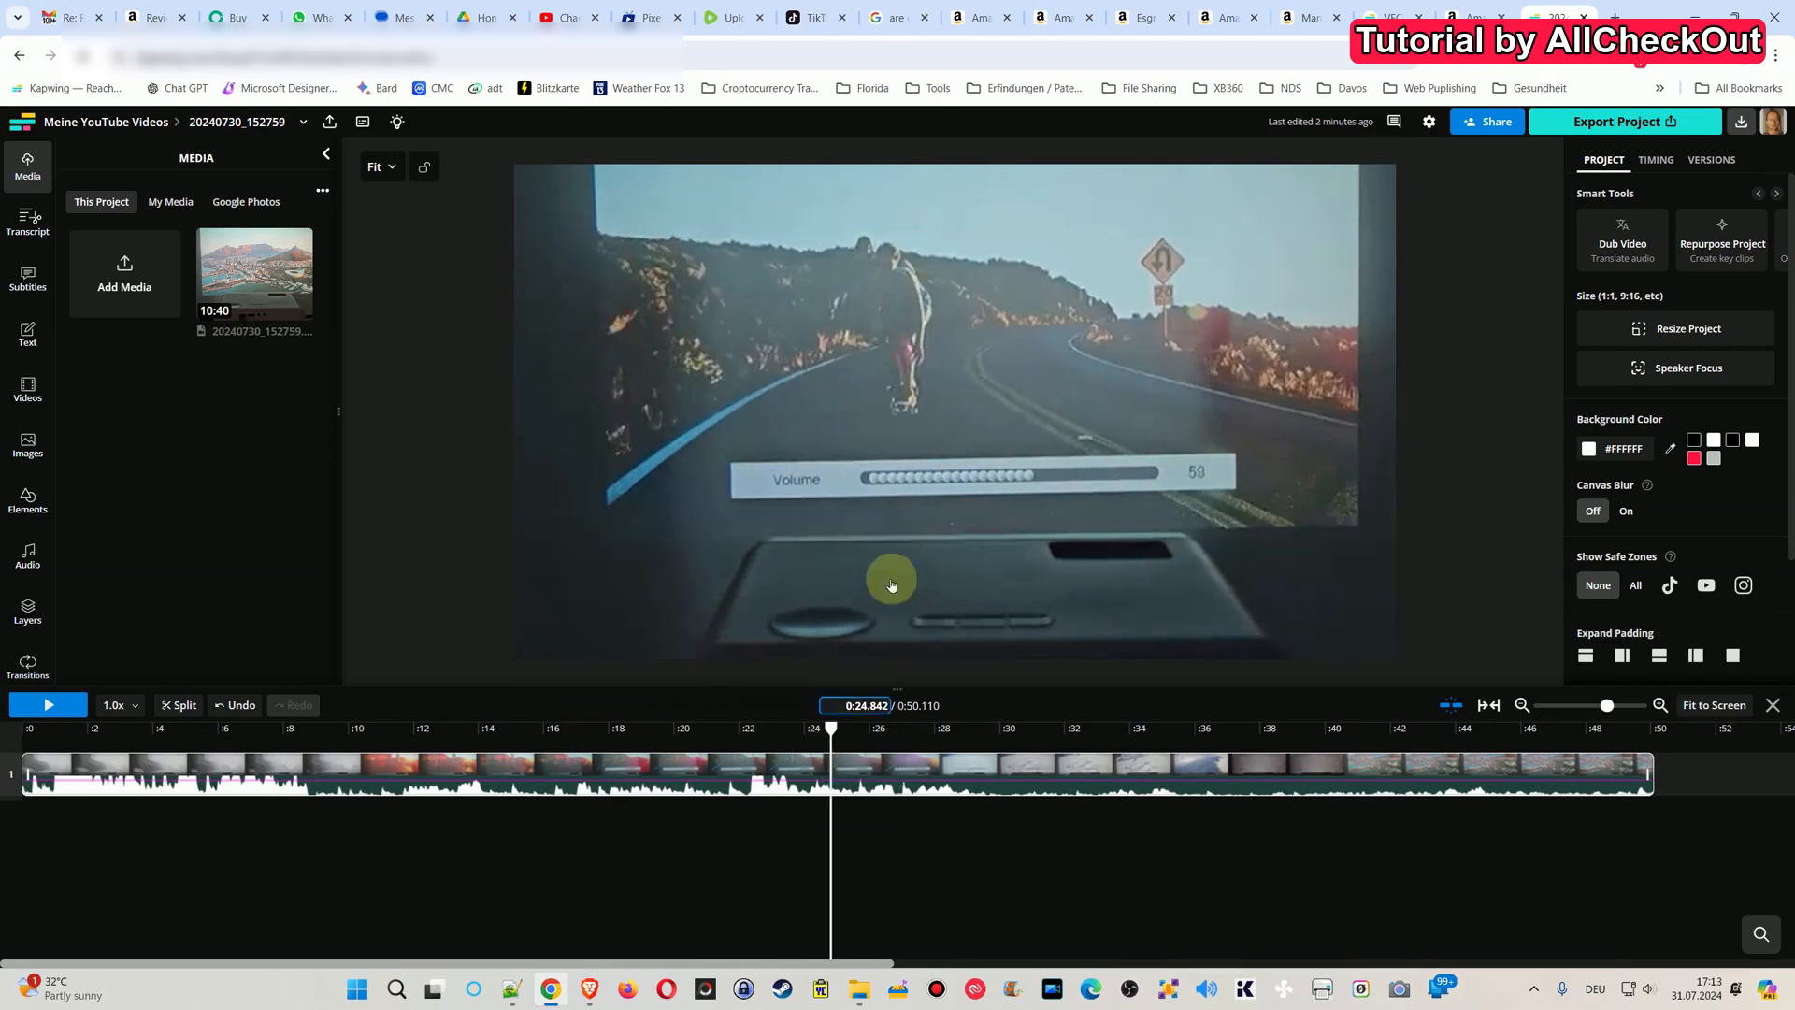
left_click(926, 729)
left_click_drag(926, 730, 1022, 726)
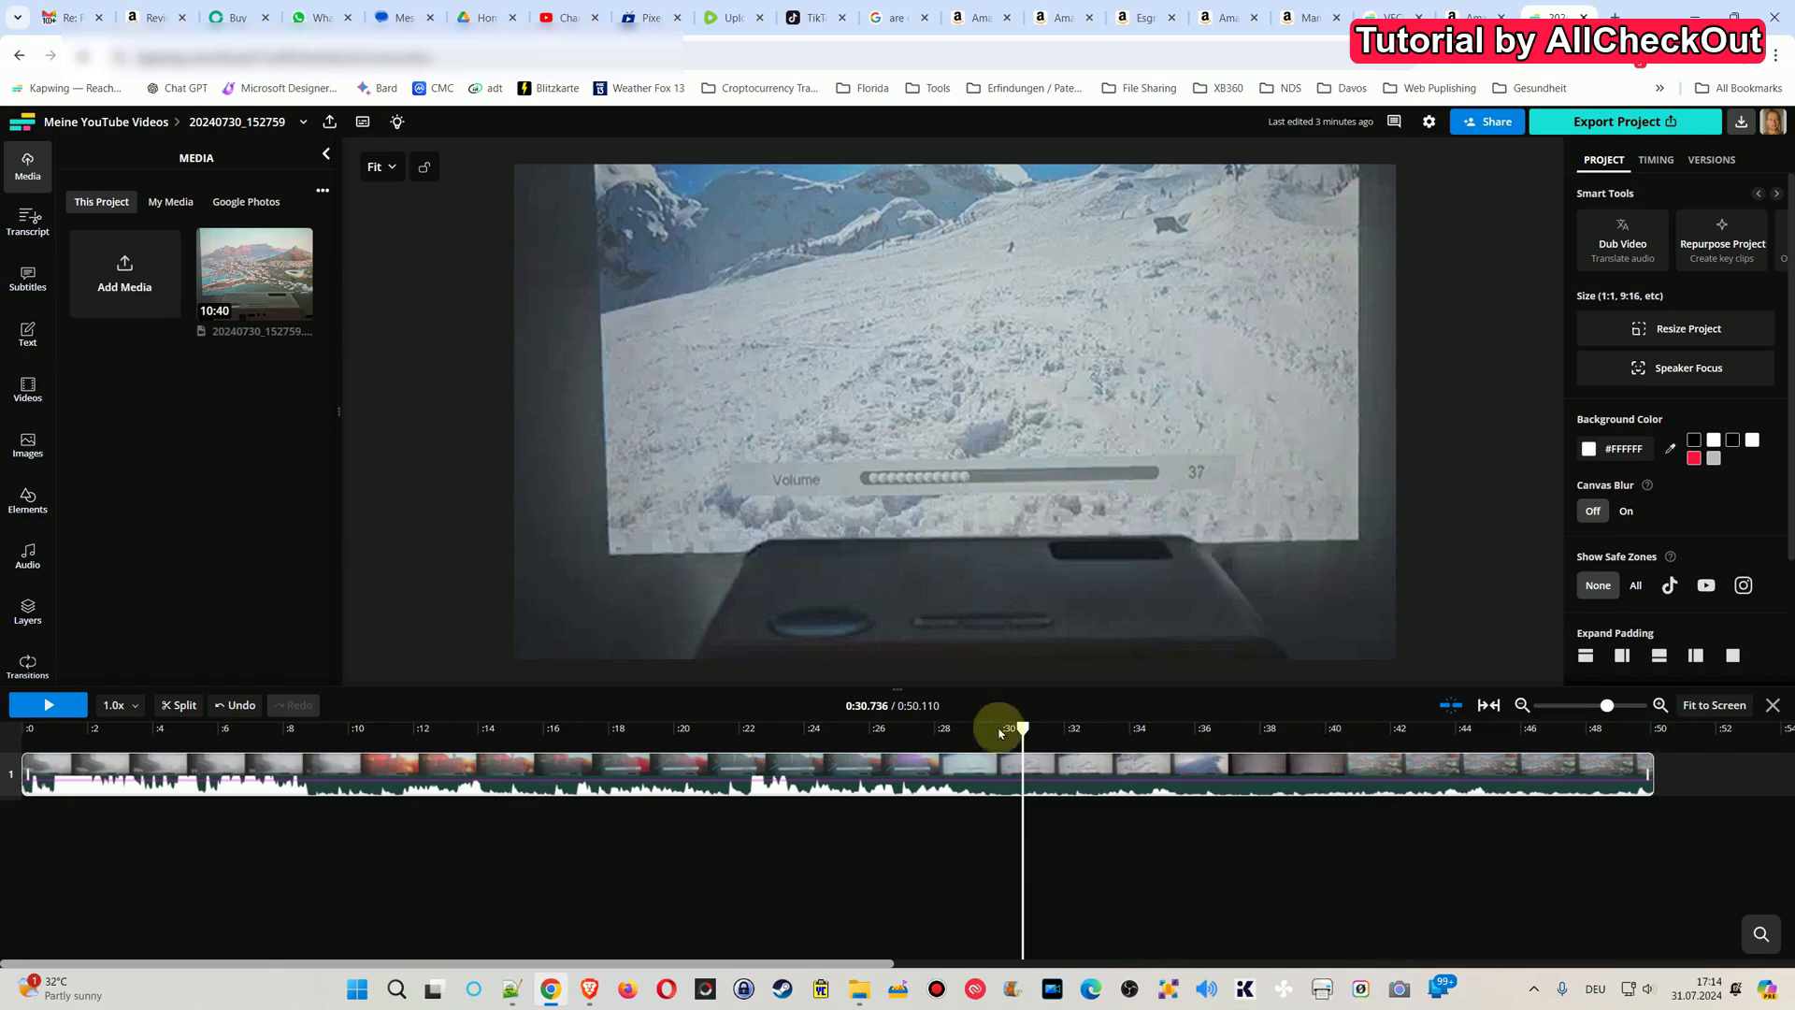
left_click(806, 762)
left_click(53, 712)
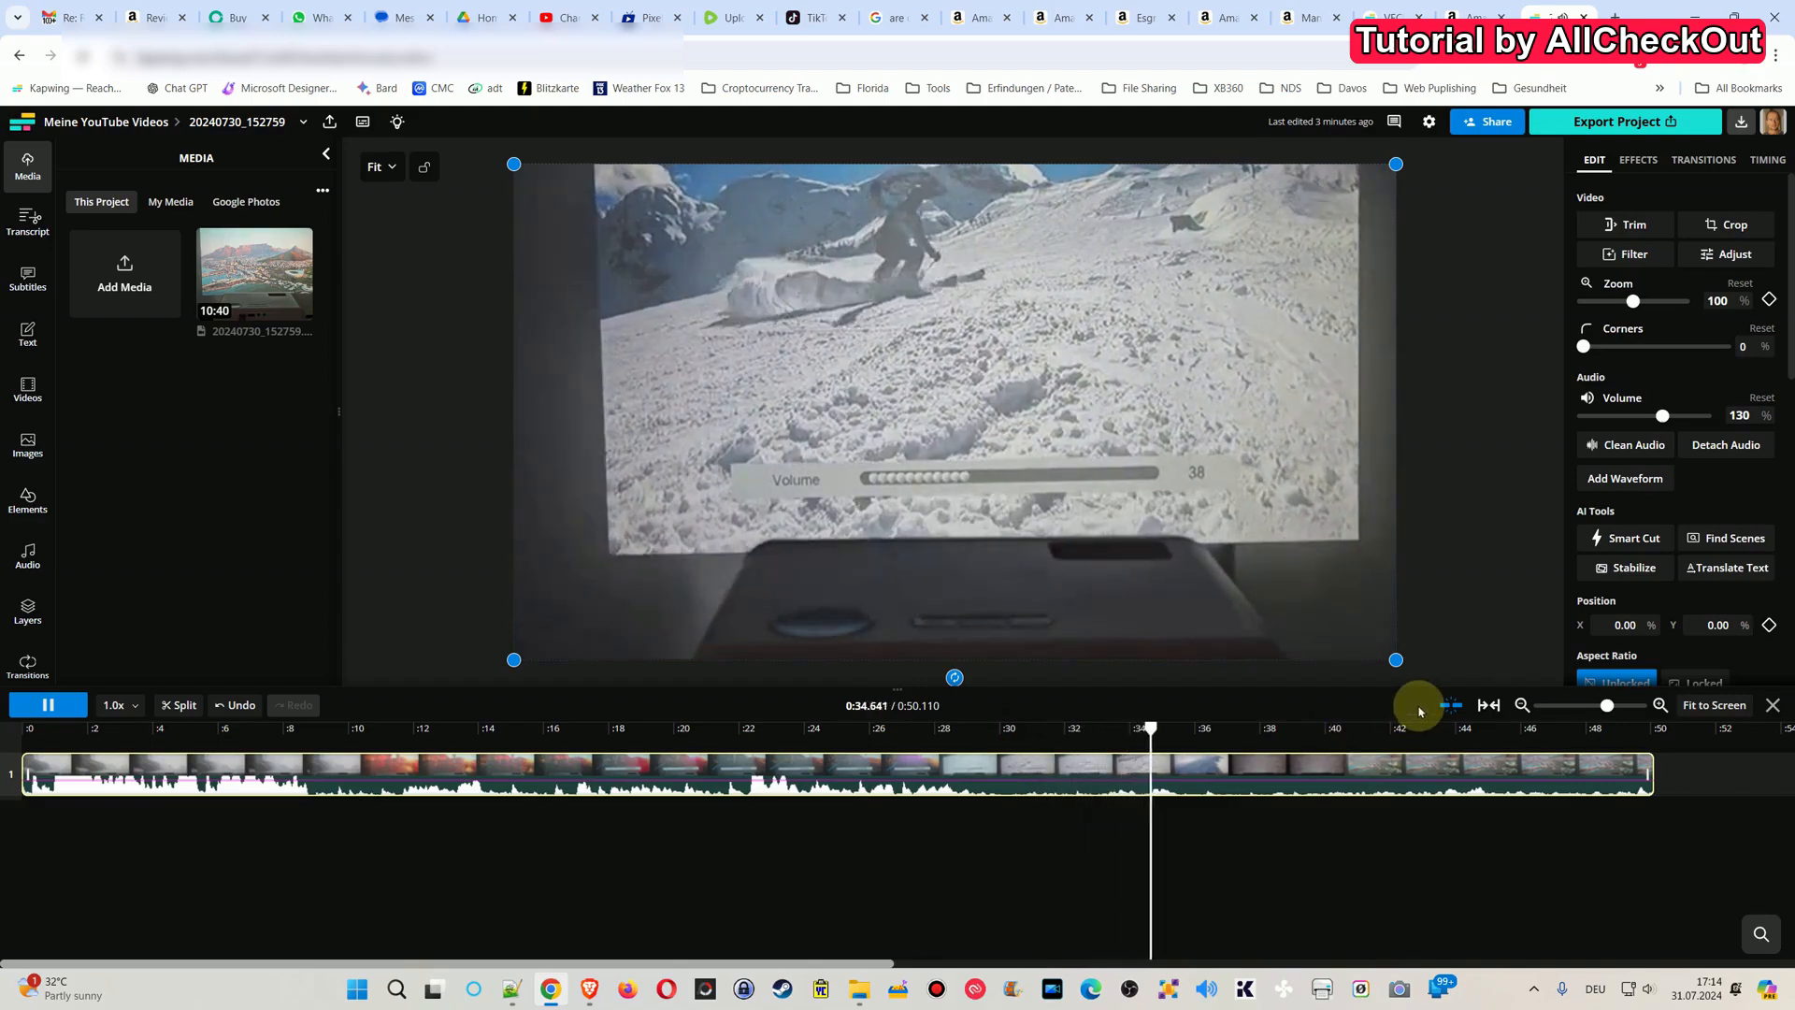
- Detach the audio from the video clip onto its own track
left_click(1372, 733)
left_click_drag(1367, 738, 887, 729)
right_click(889, 772)
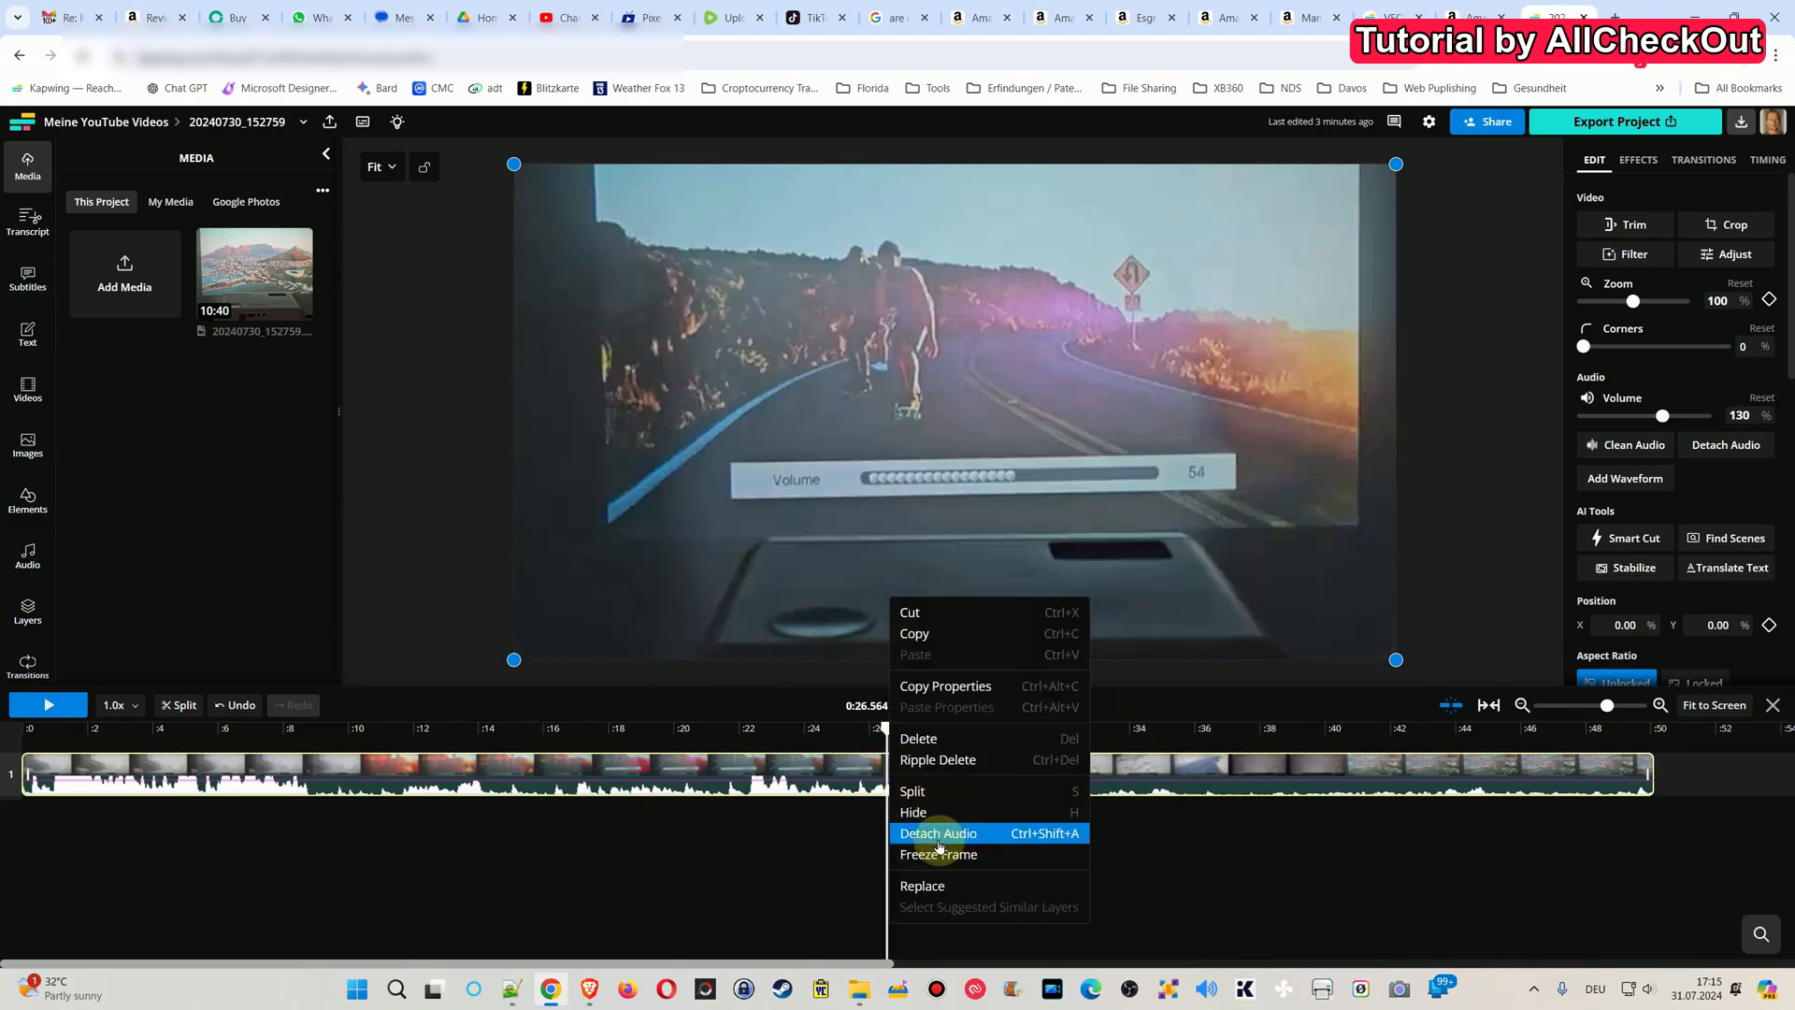
left_click(931, 844)
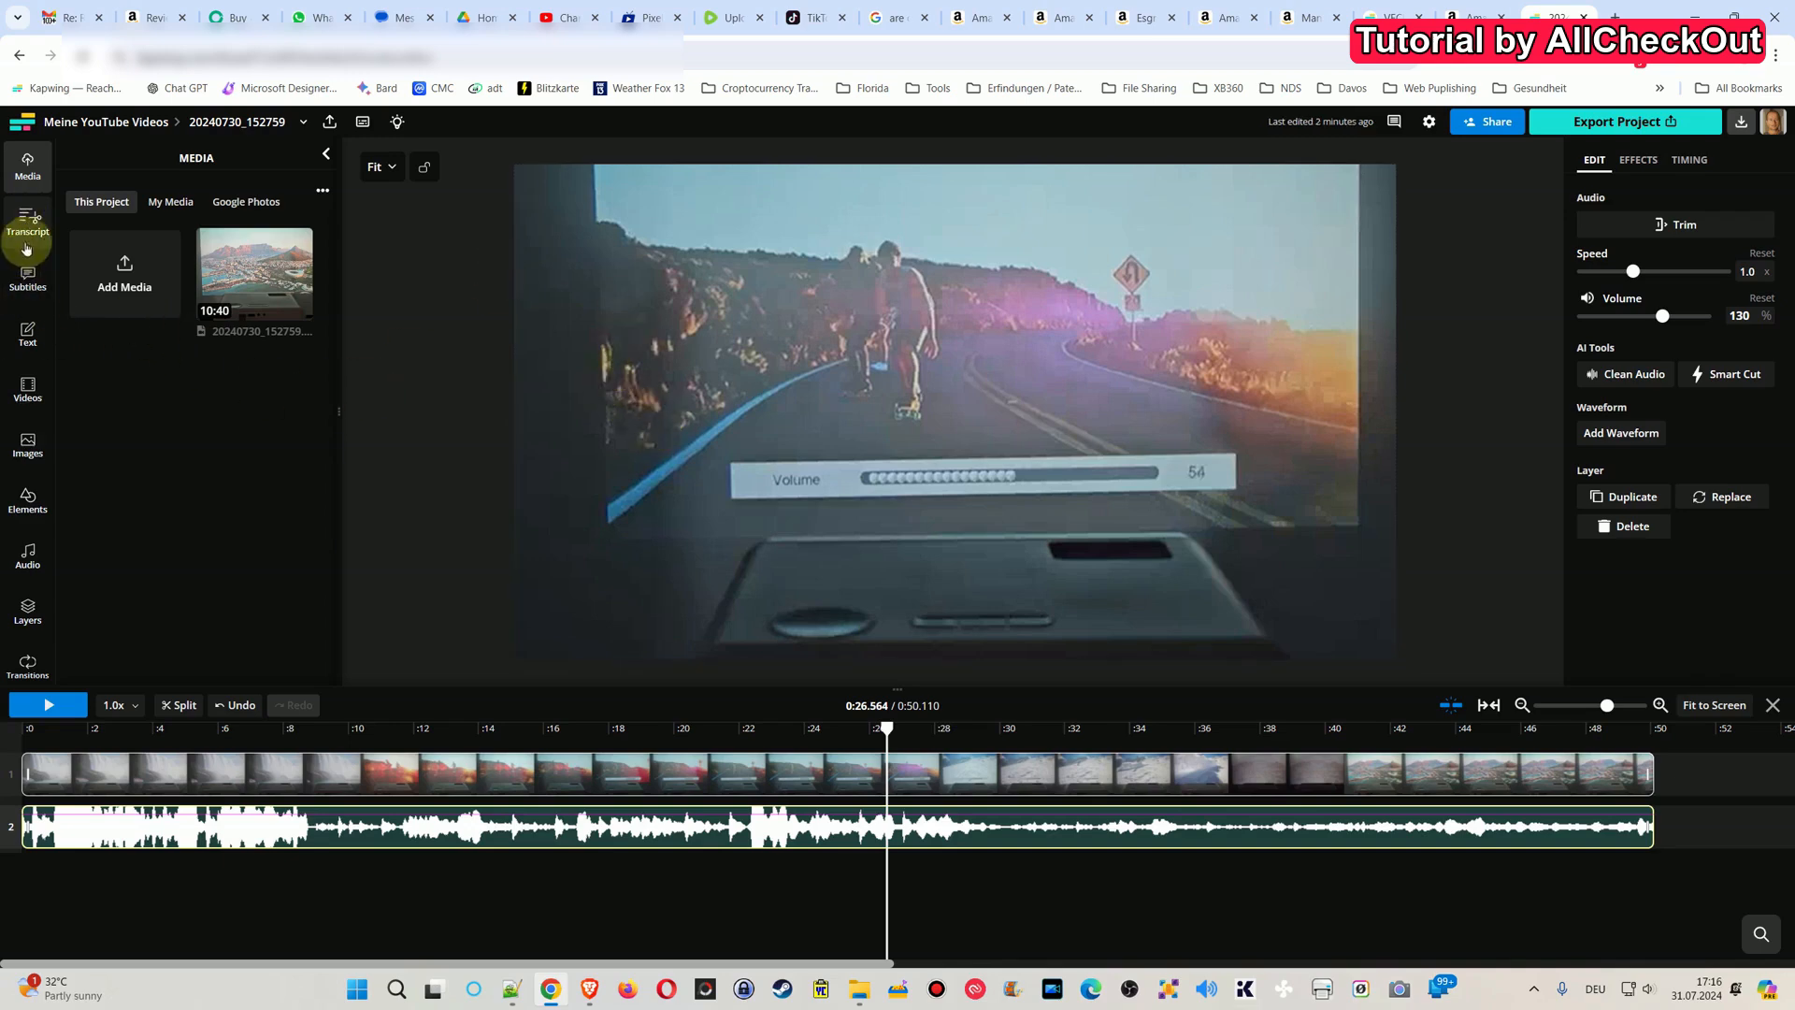
- Open the video dubbing settings and set the translation language to English (US)
left_click(25, 280)
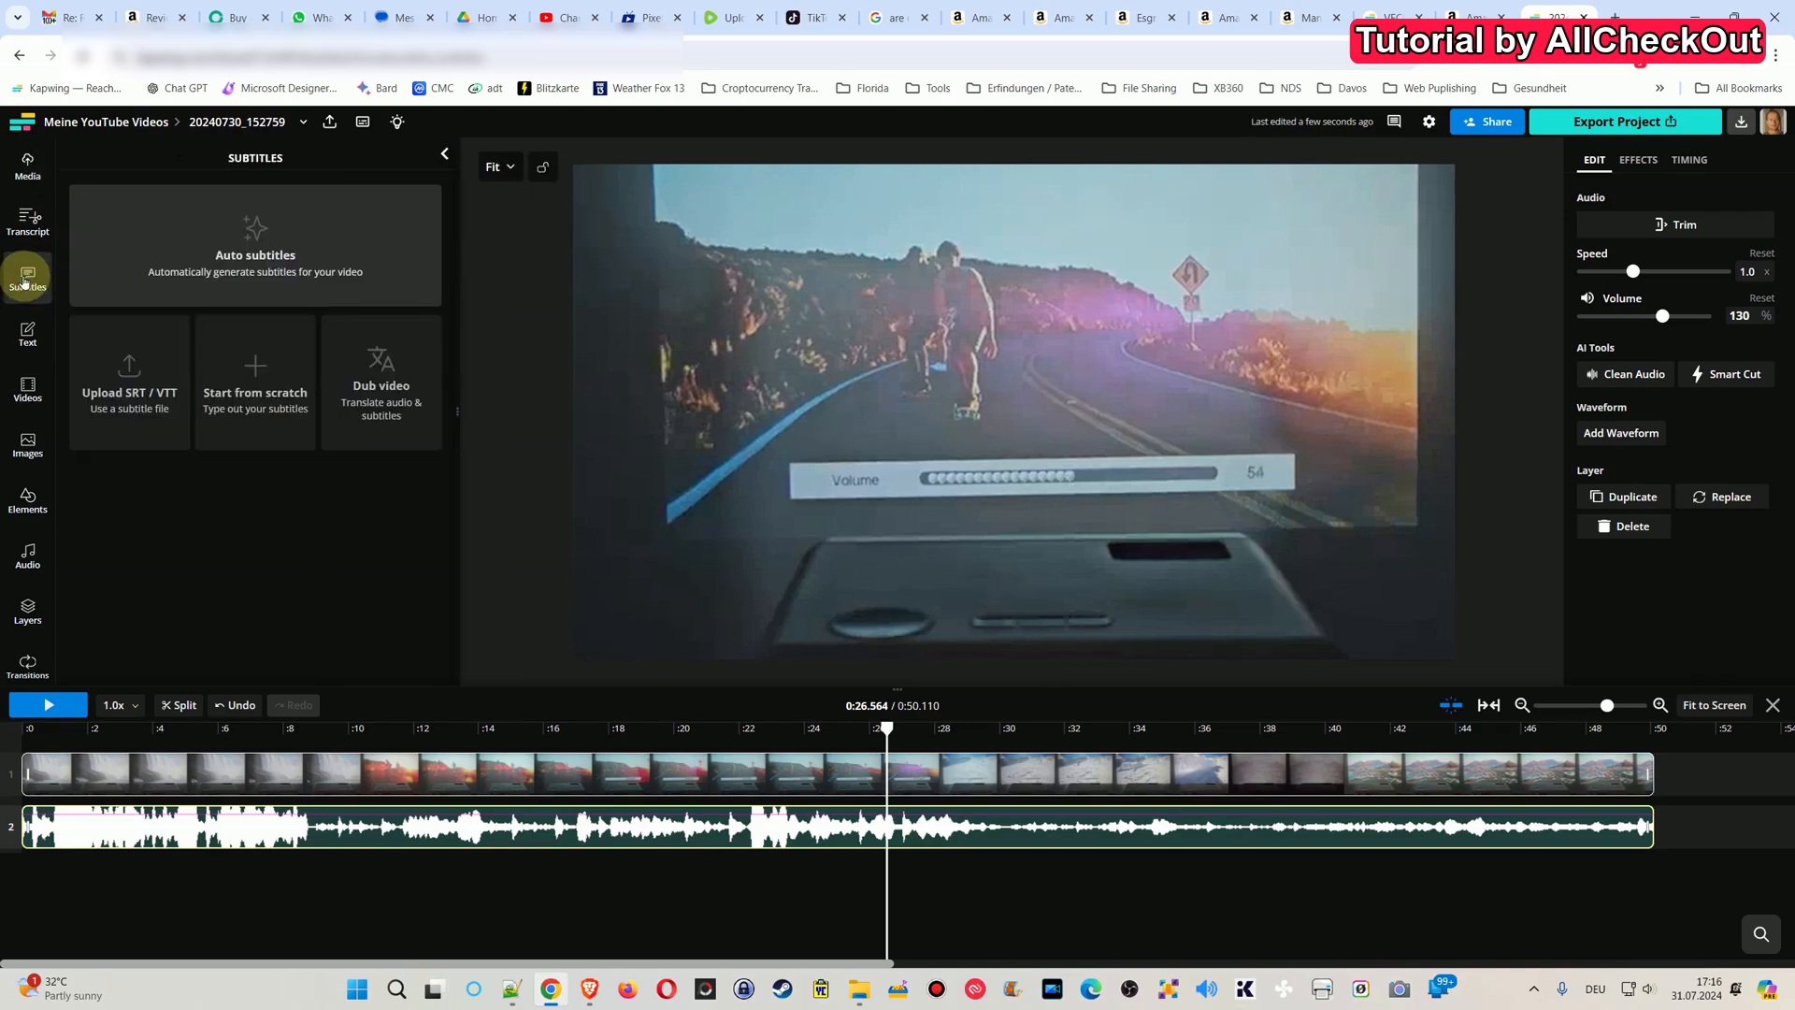
left_click(383, 389)
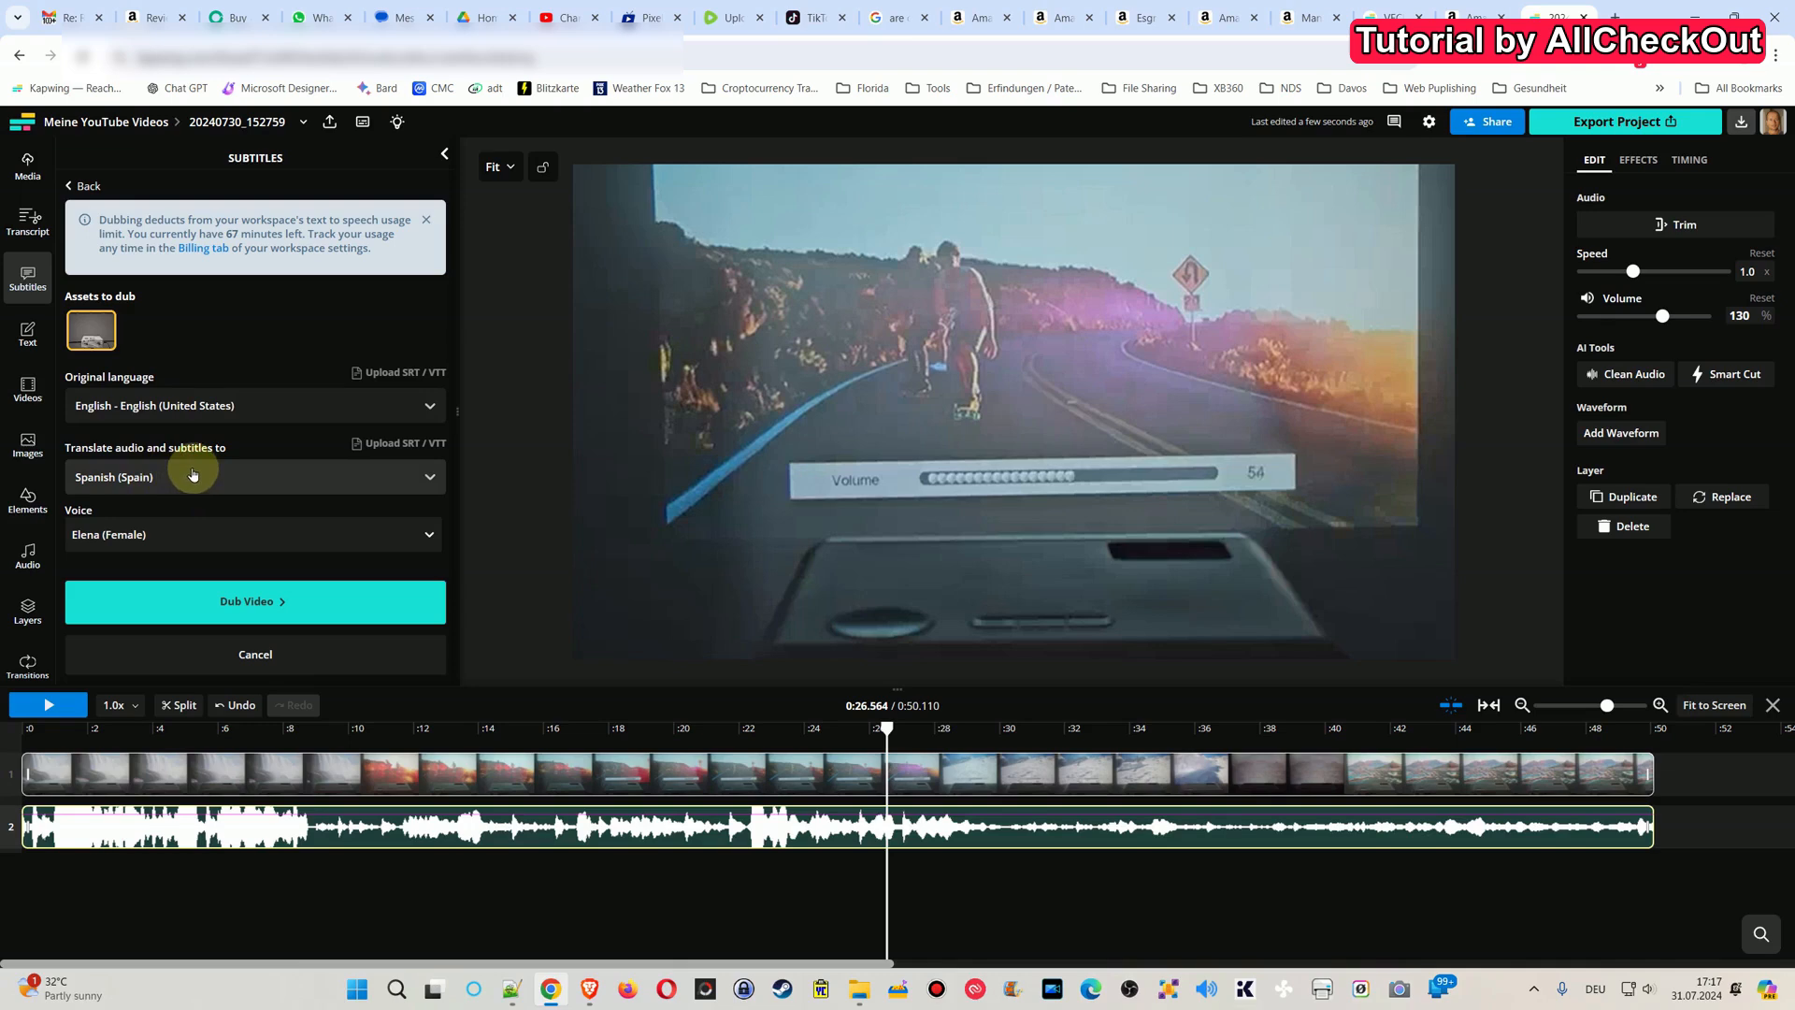
left_click(193, 475)
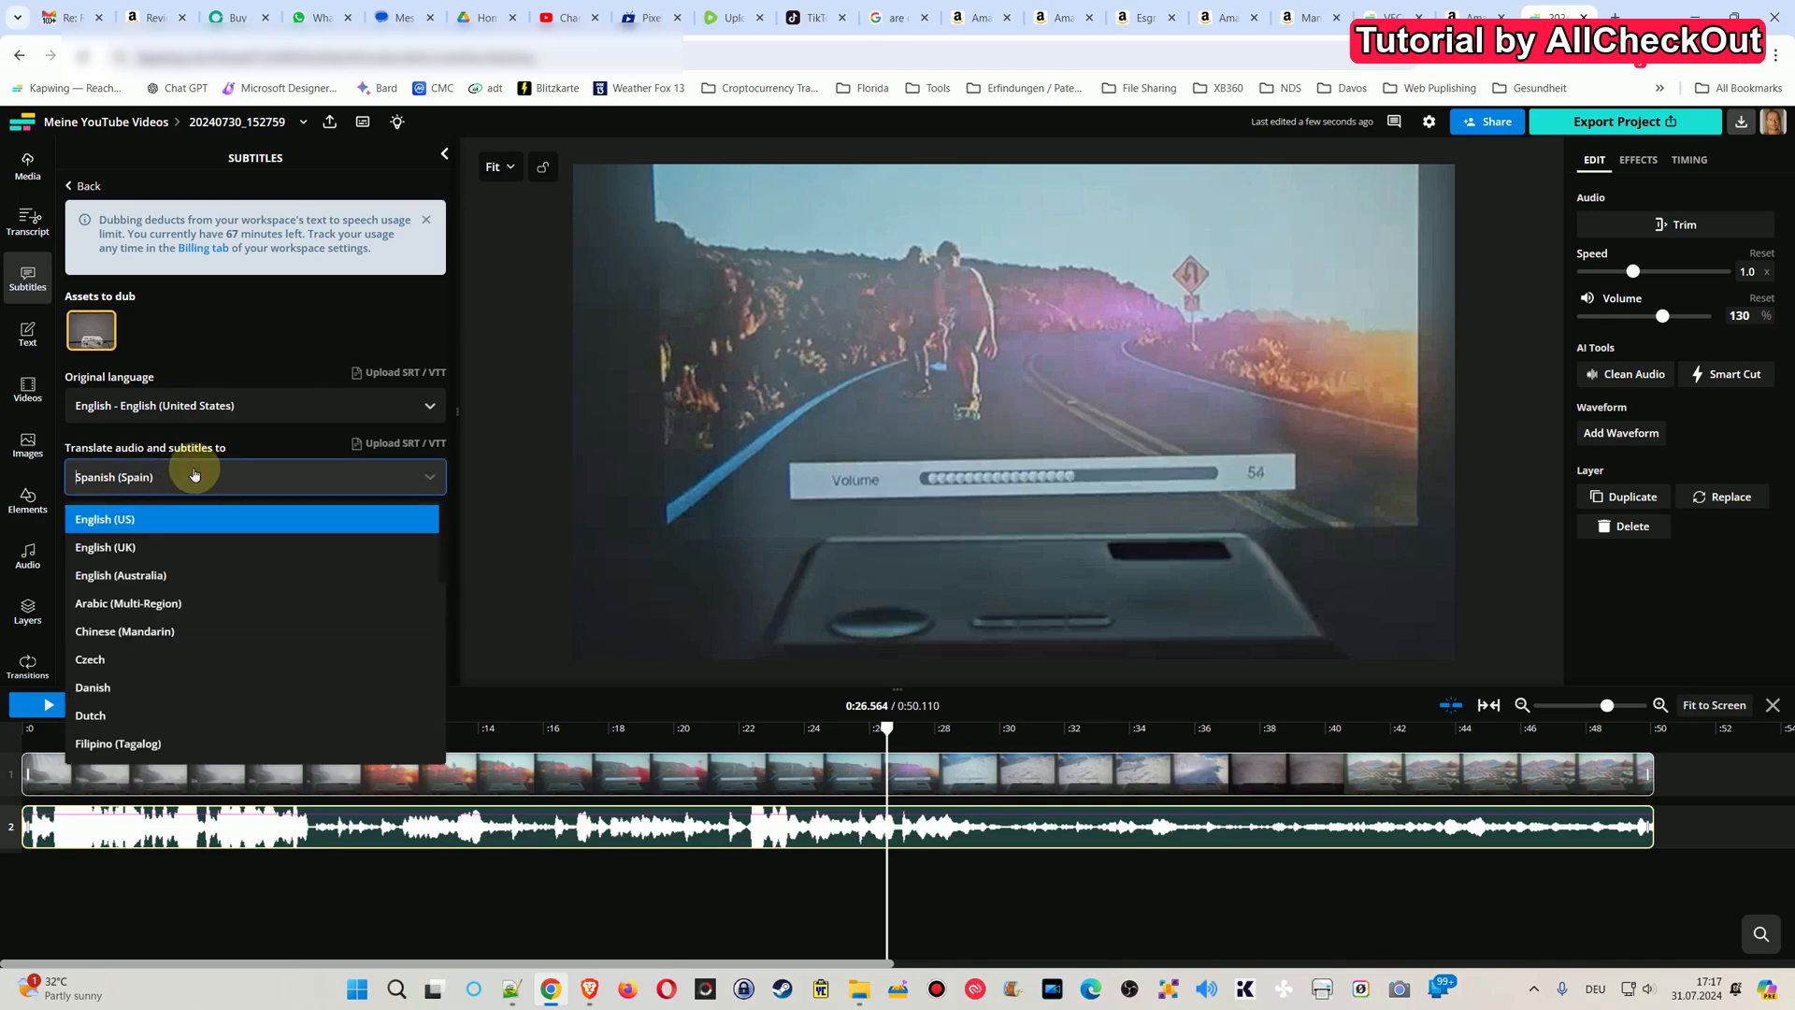
left_click(135, 519)
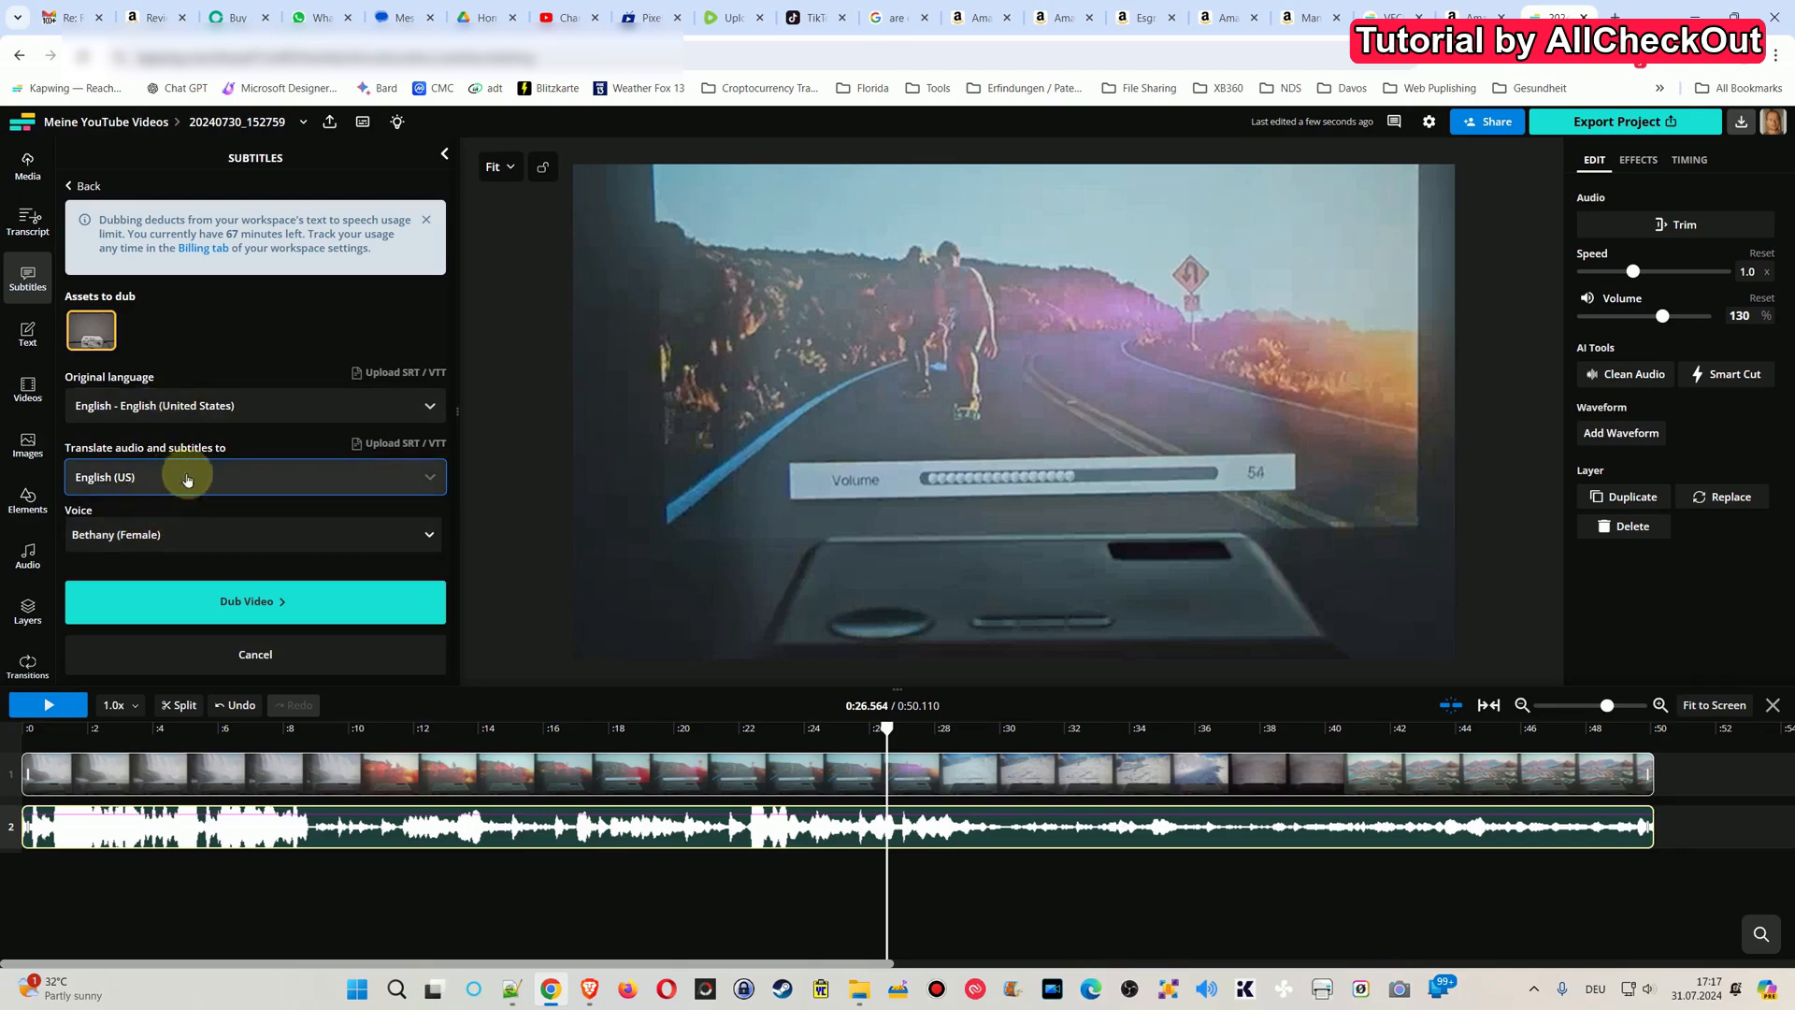
- Choose Josh (Male) as the dubbing voice
left_click(174, 538)
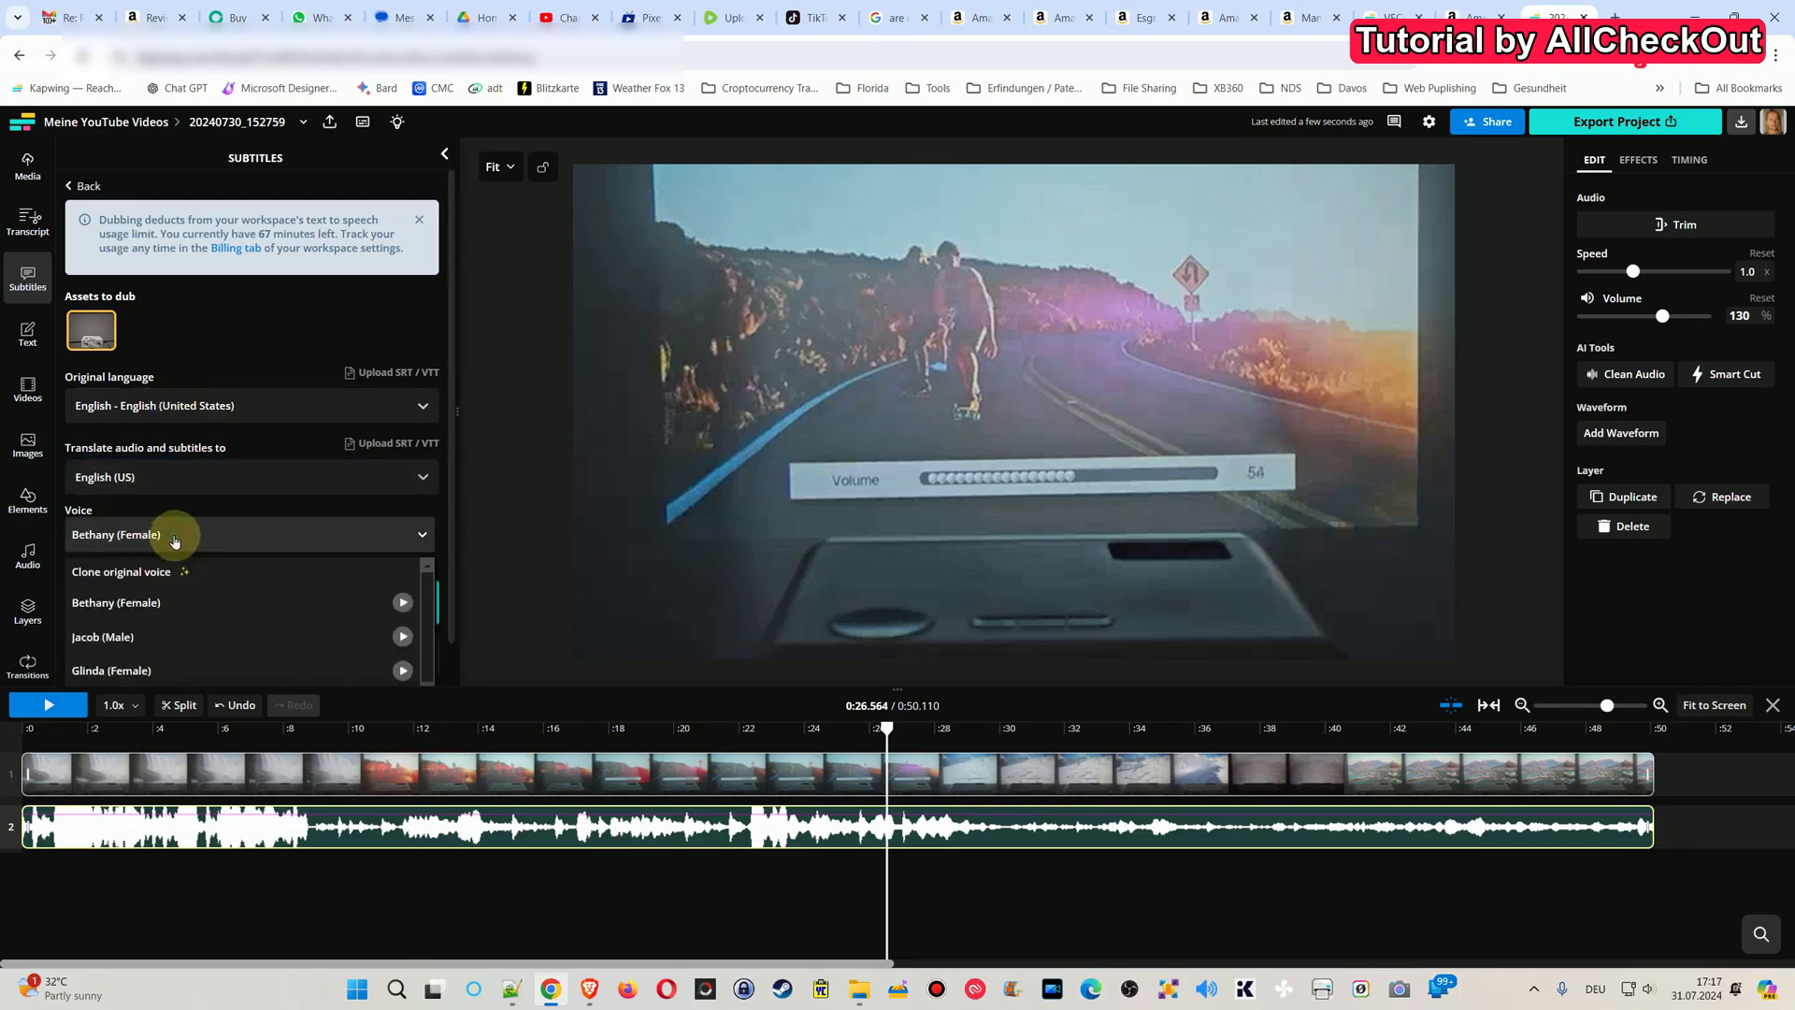
scroll(297, 626, "down", 1)
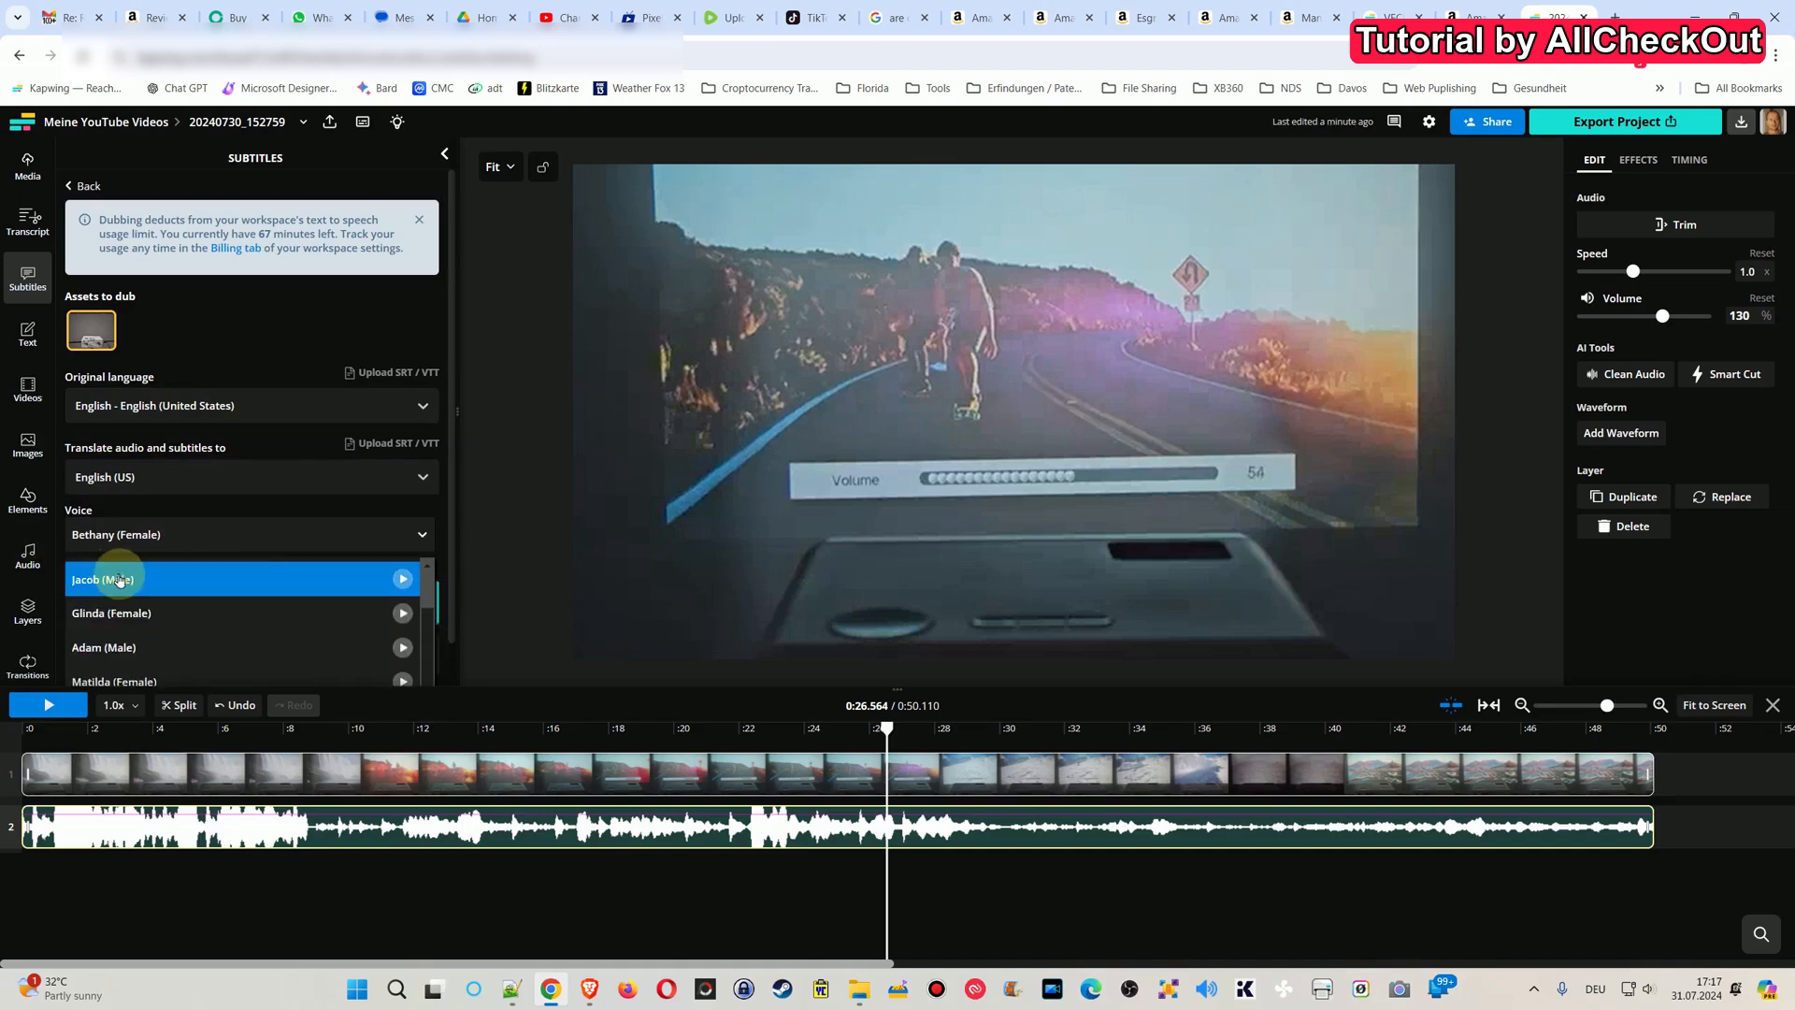
left_click(143, 580)
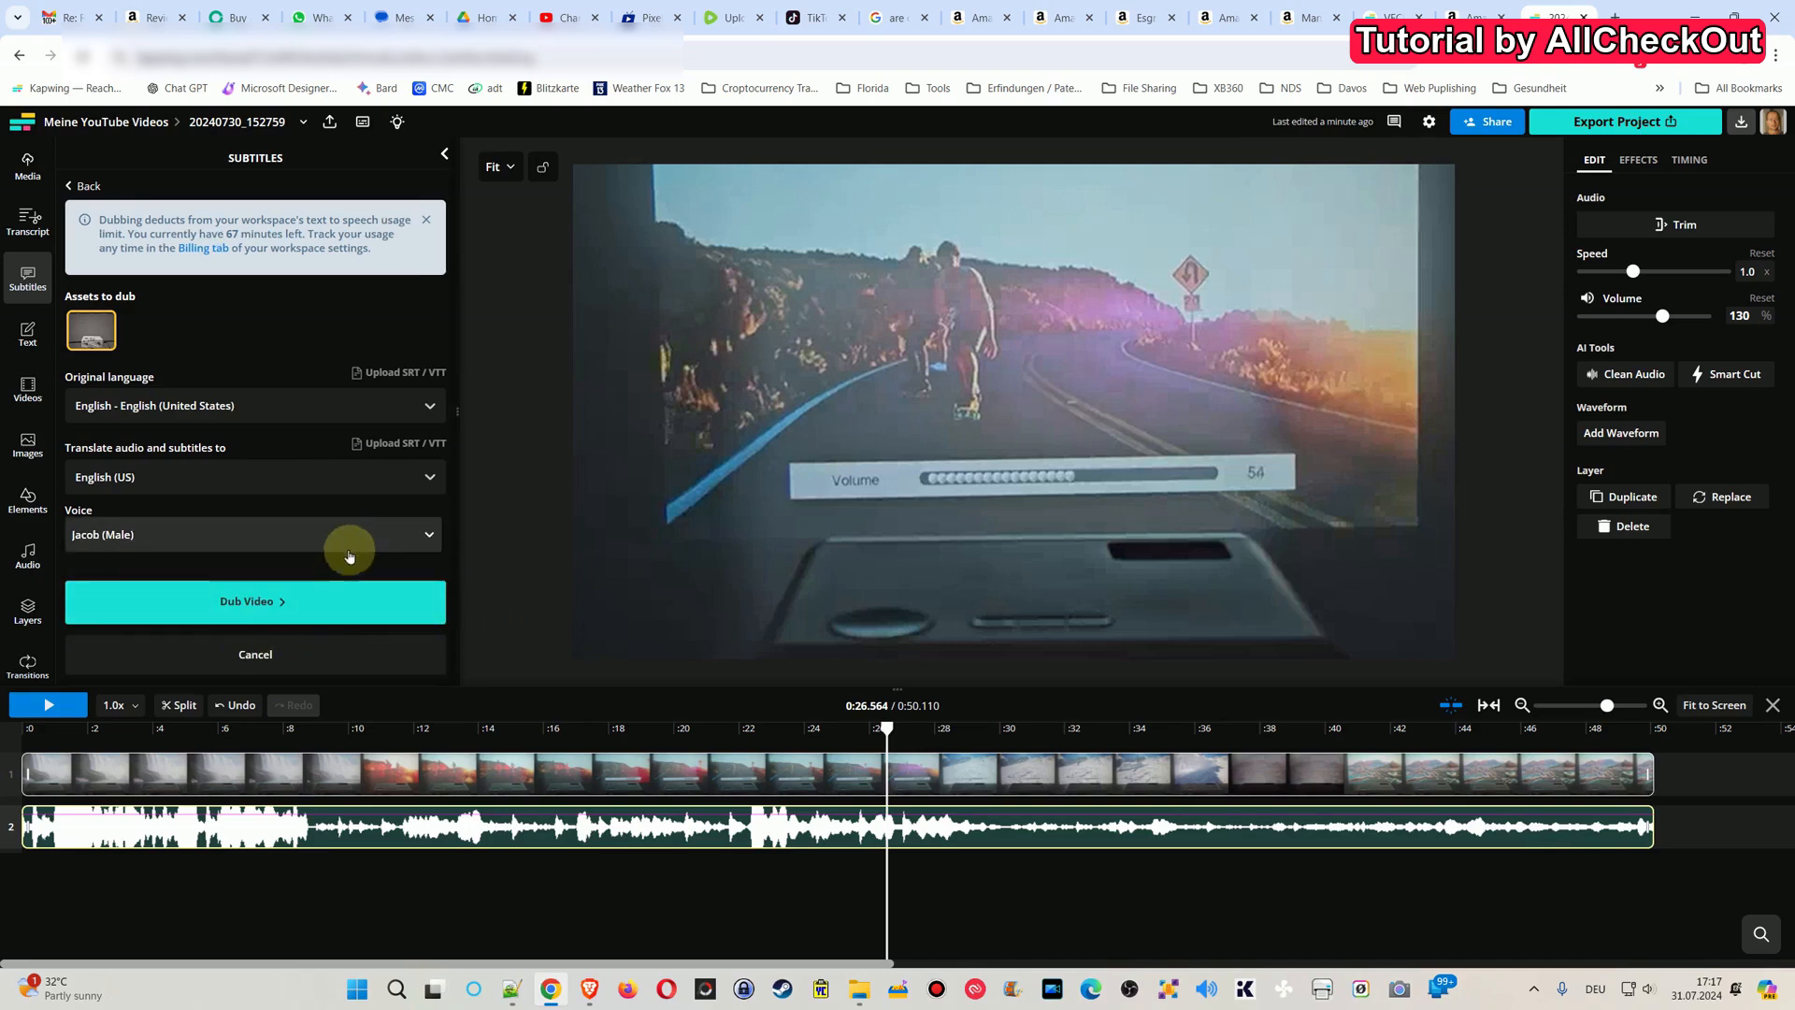
left_click(364, 537)
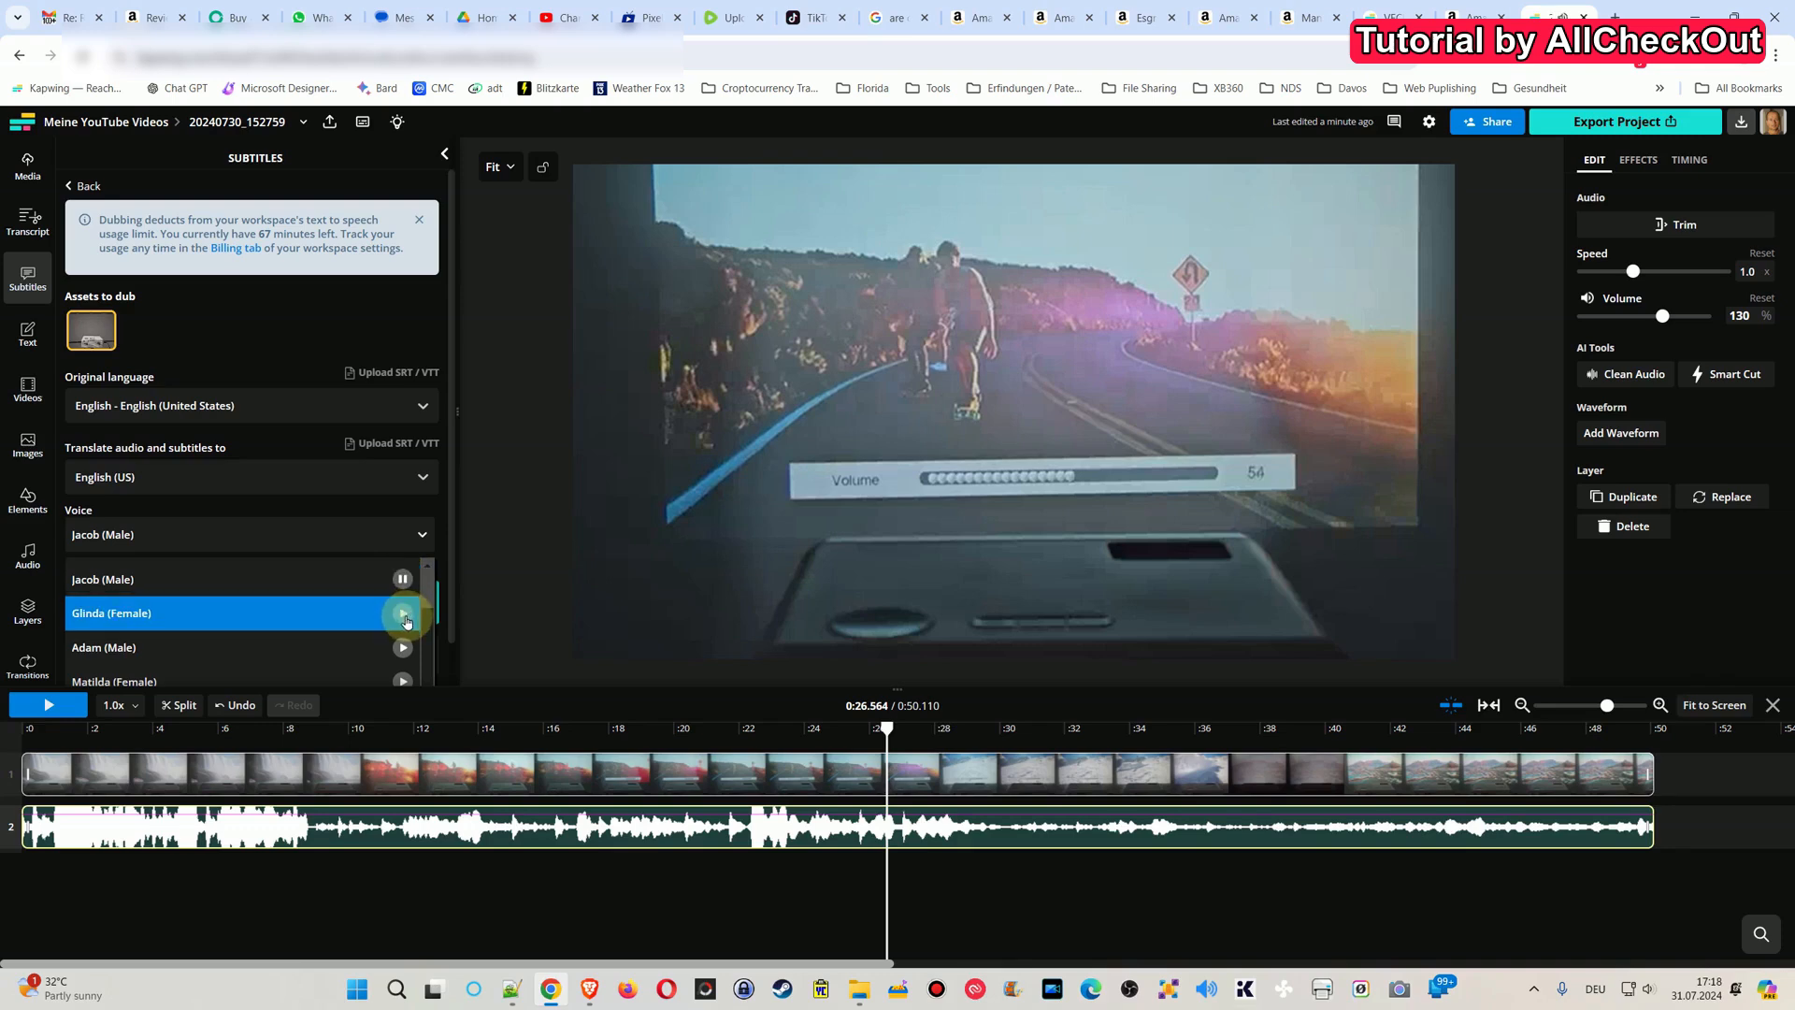
scroll(198, 686, "down", 1)
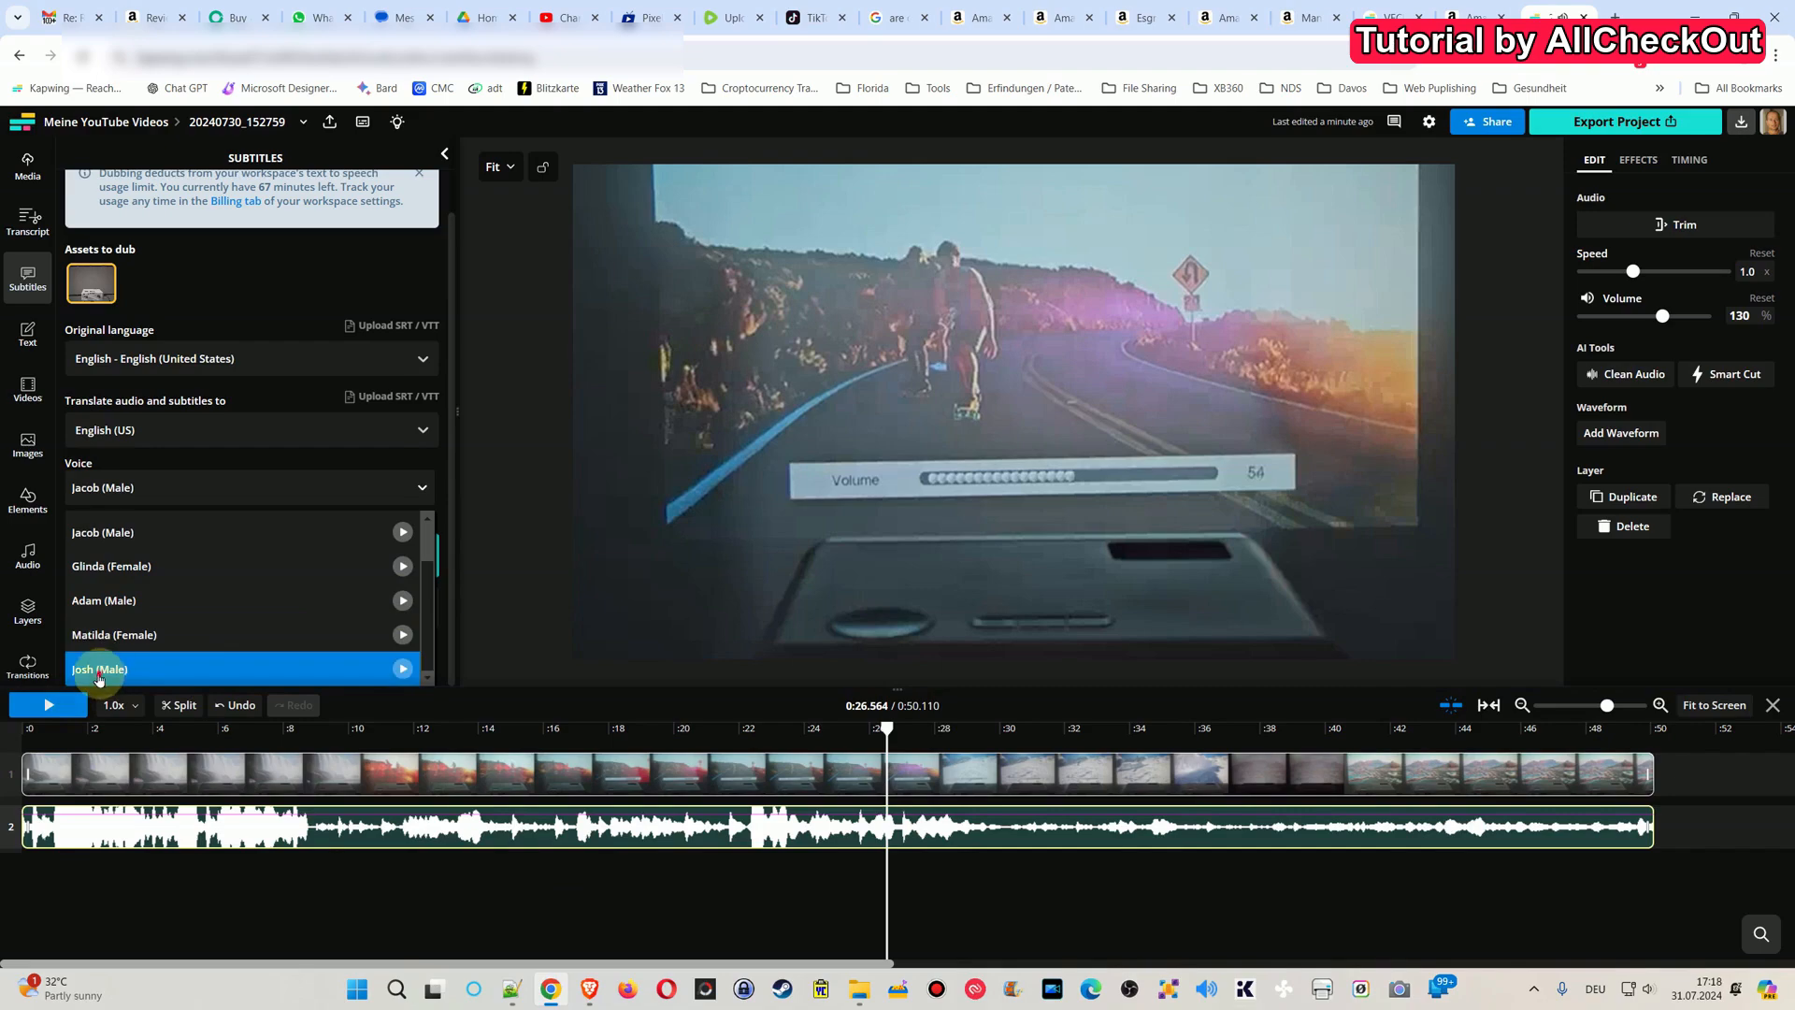
left_click(103, 668)
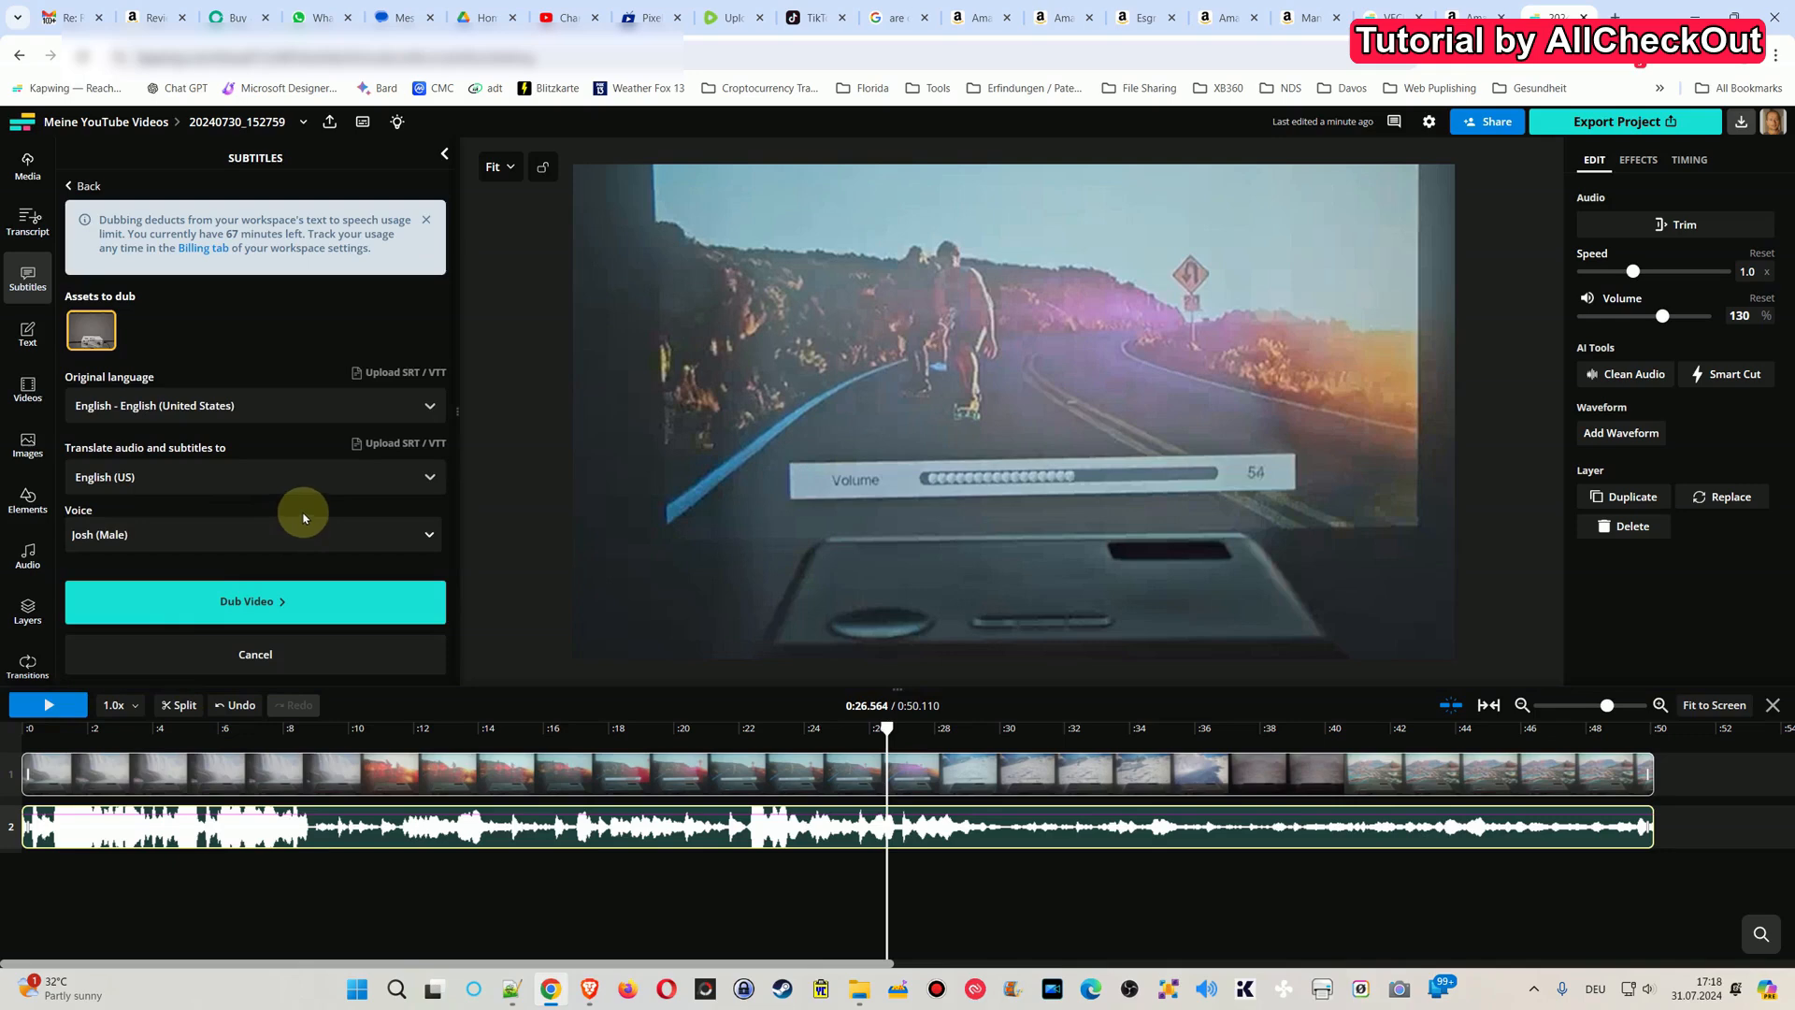
- Undo the audio detachment and dub the video with the chosen settings
left_click(839, 776)
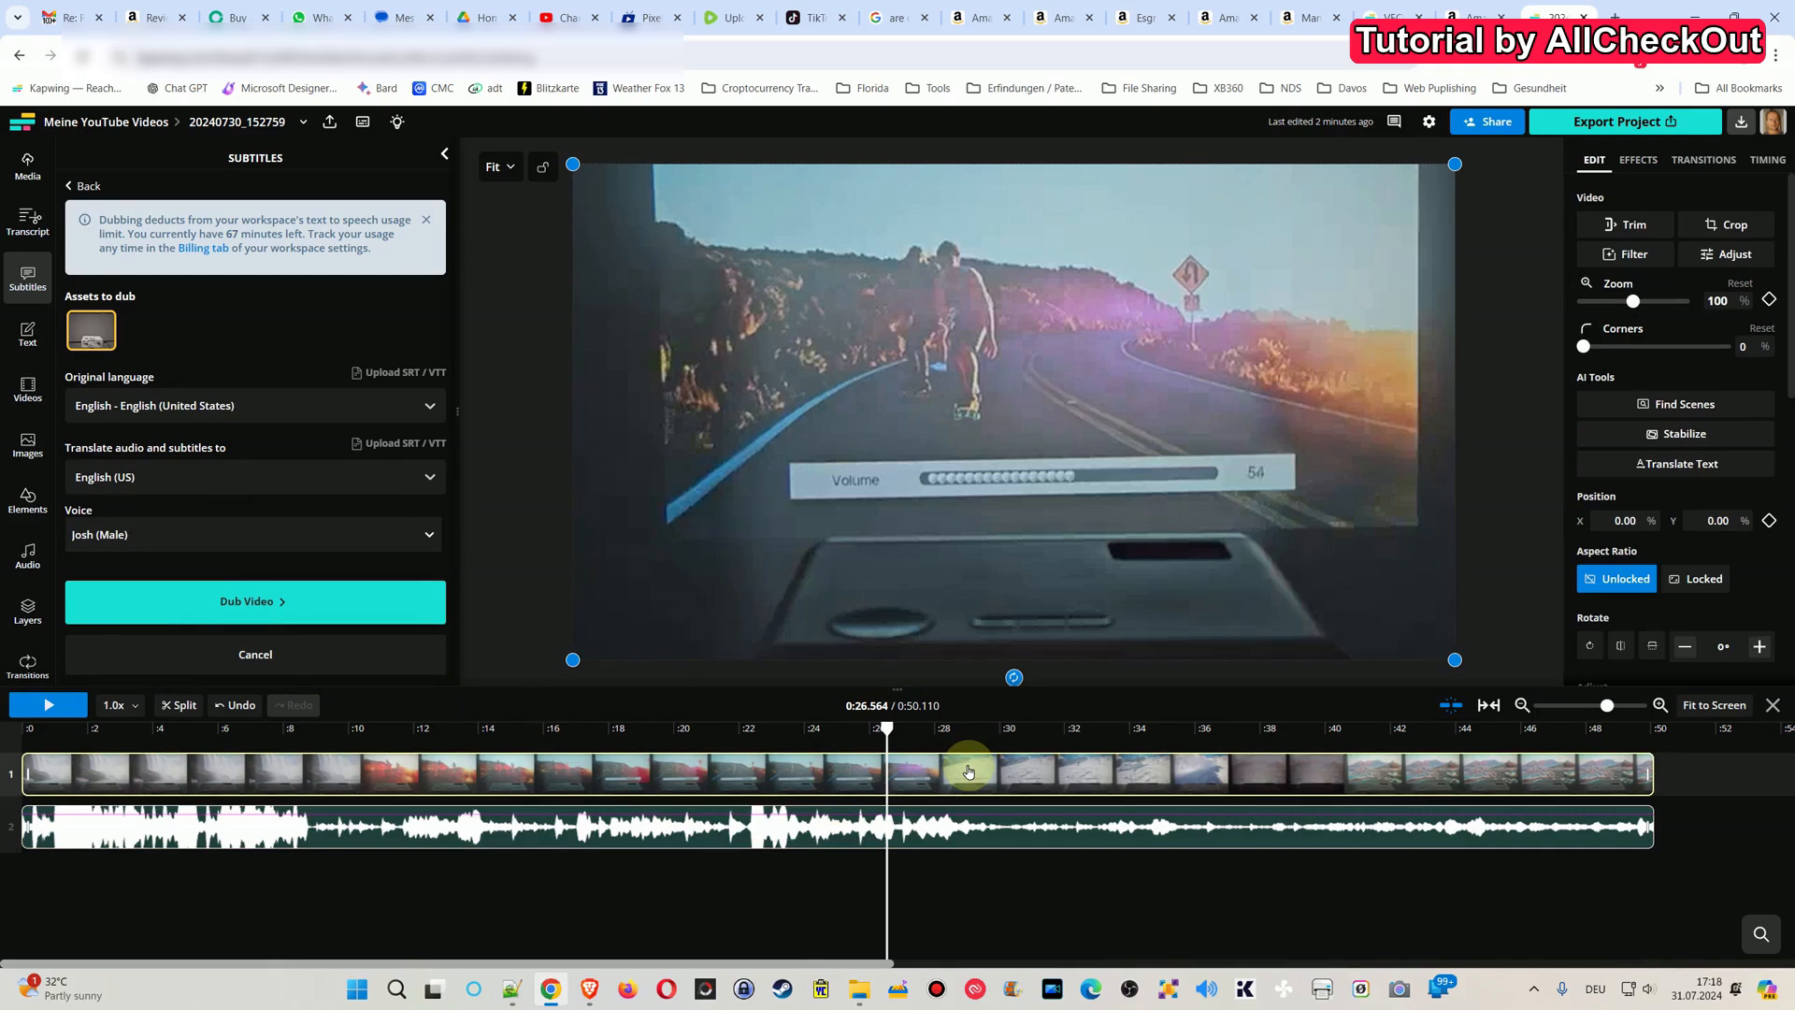
key("ctrl+z")
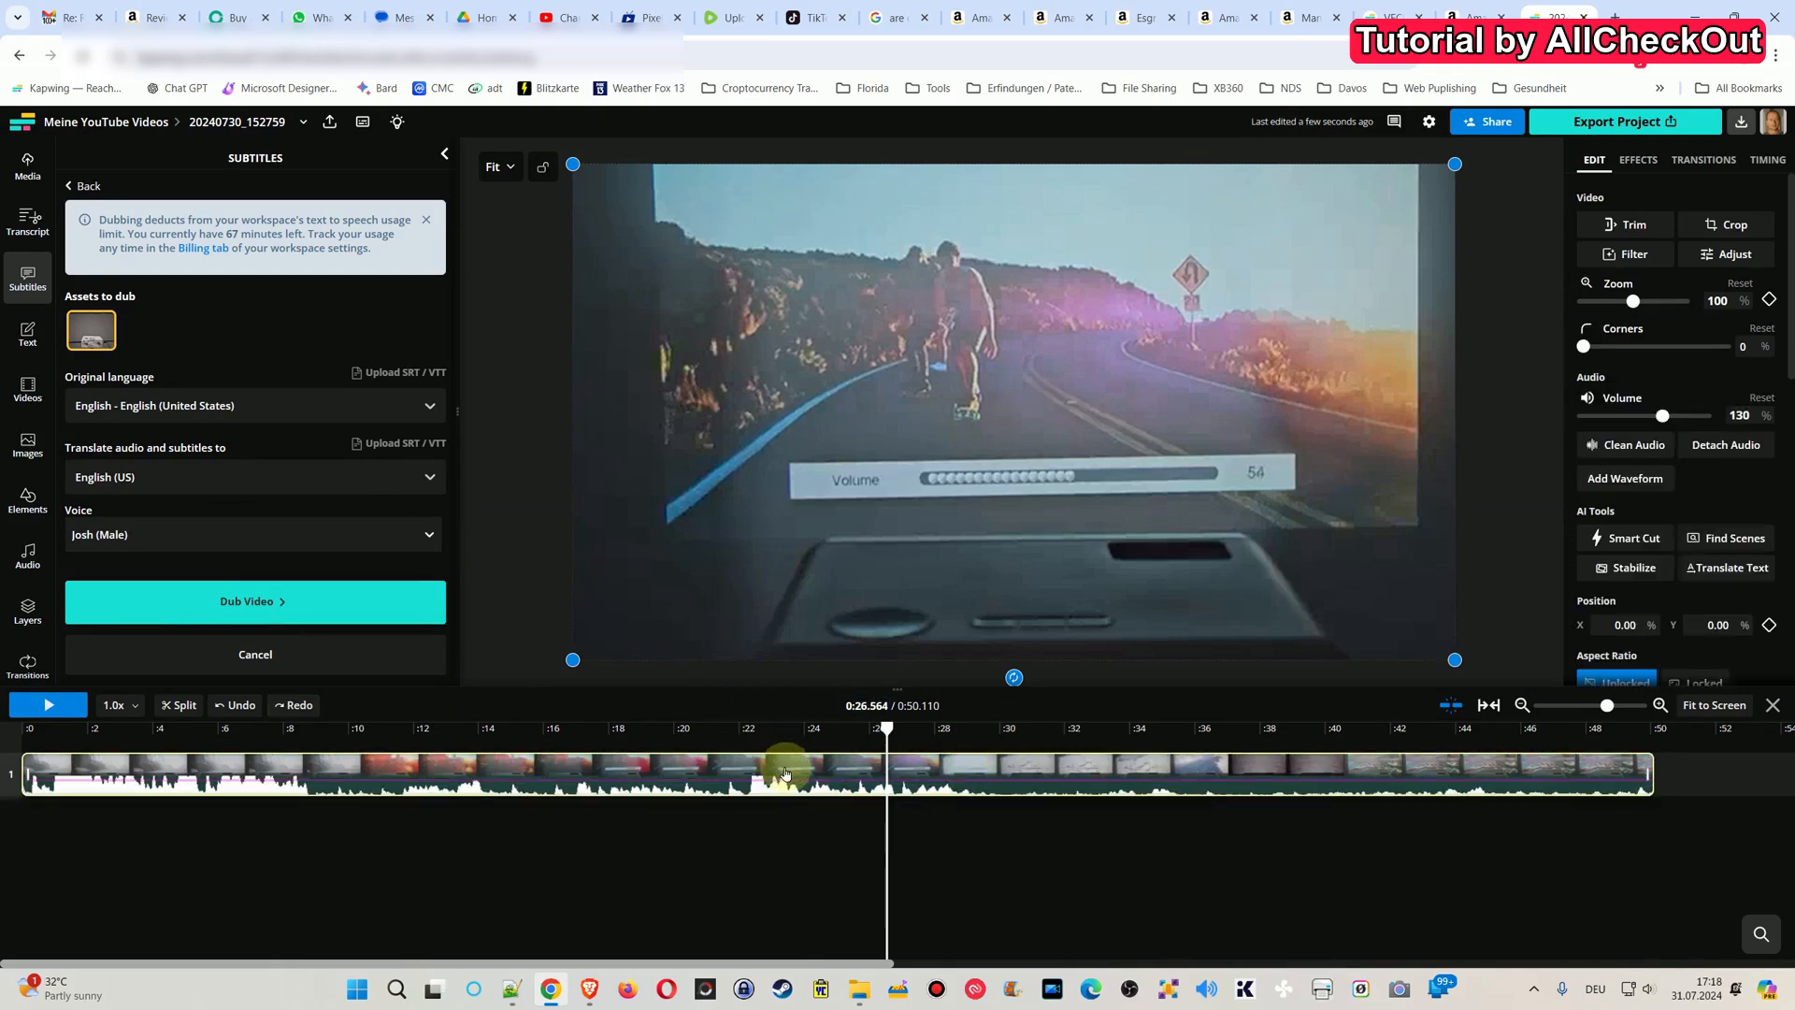
left_click(267, 608)
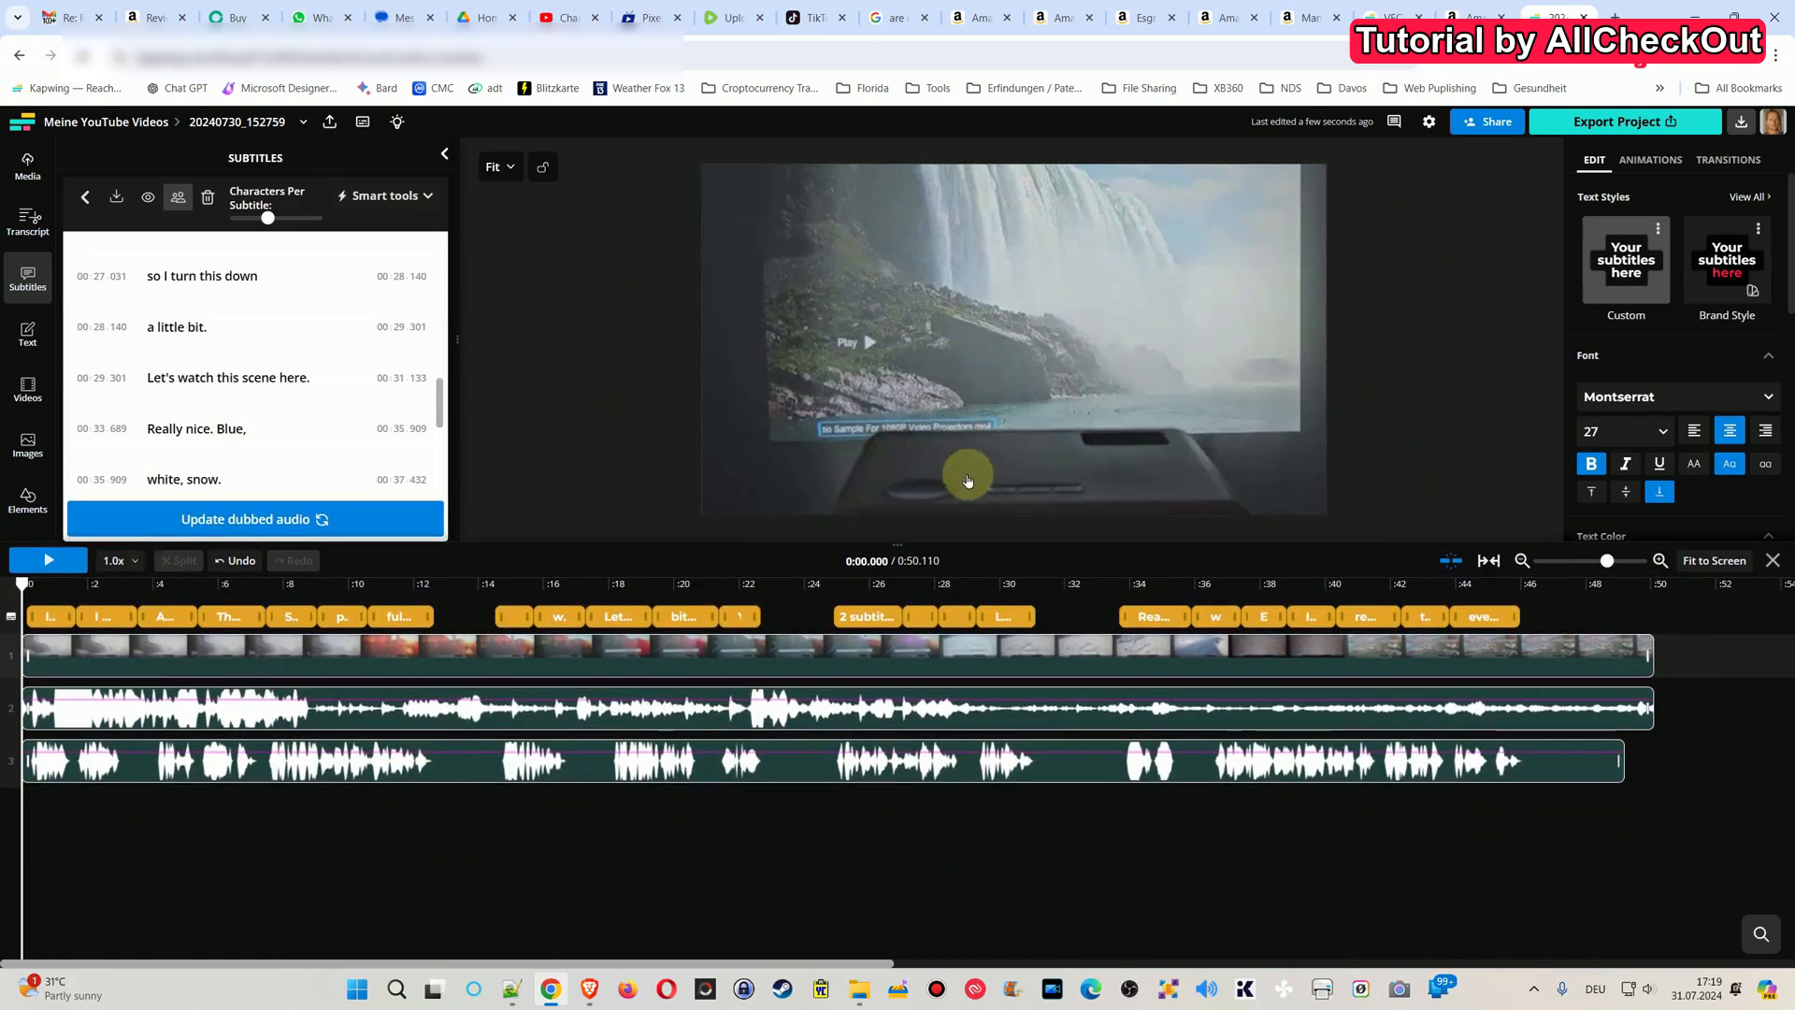
- Move the dubbed audio clip directly behind the end of the background audio clip
left_click(651, 723)
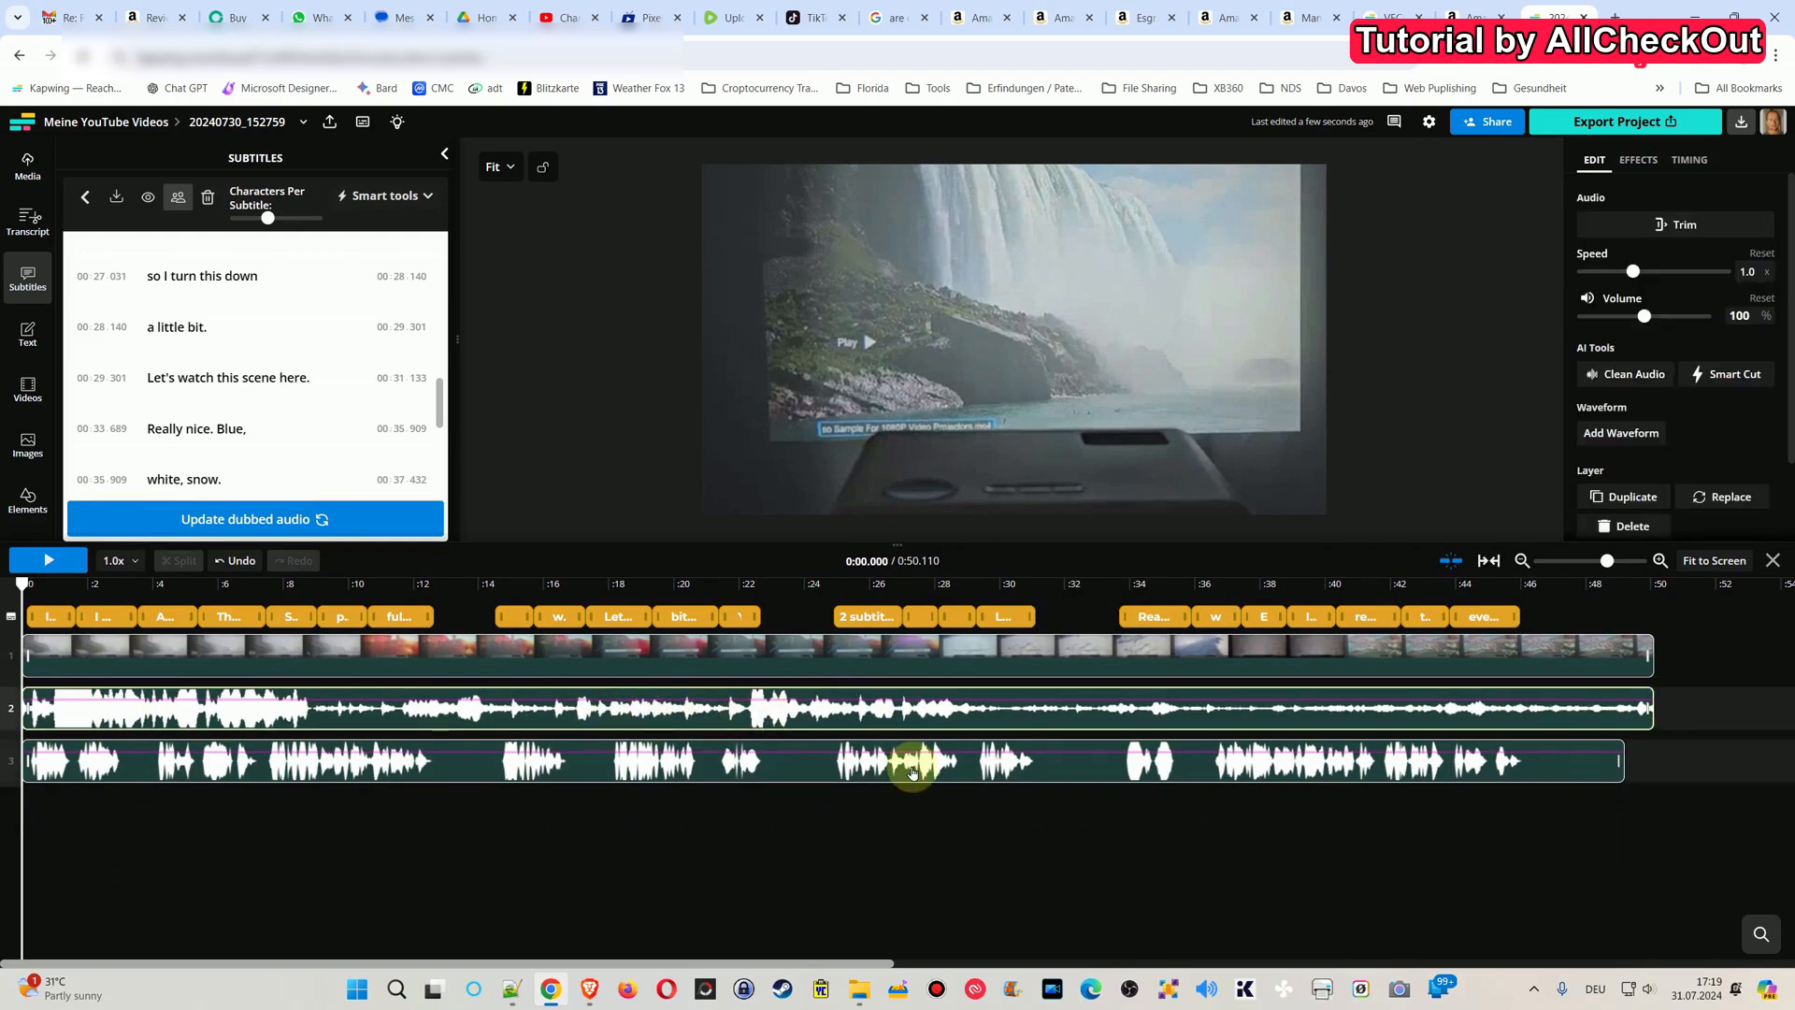
left_click_drag(585, 768, 1786, 709)
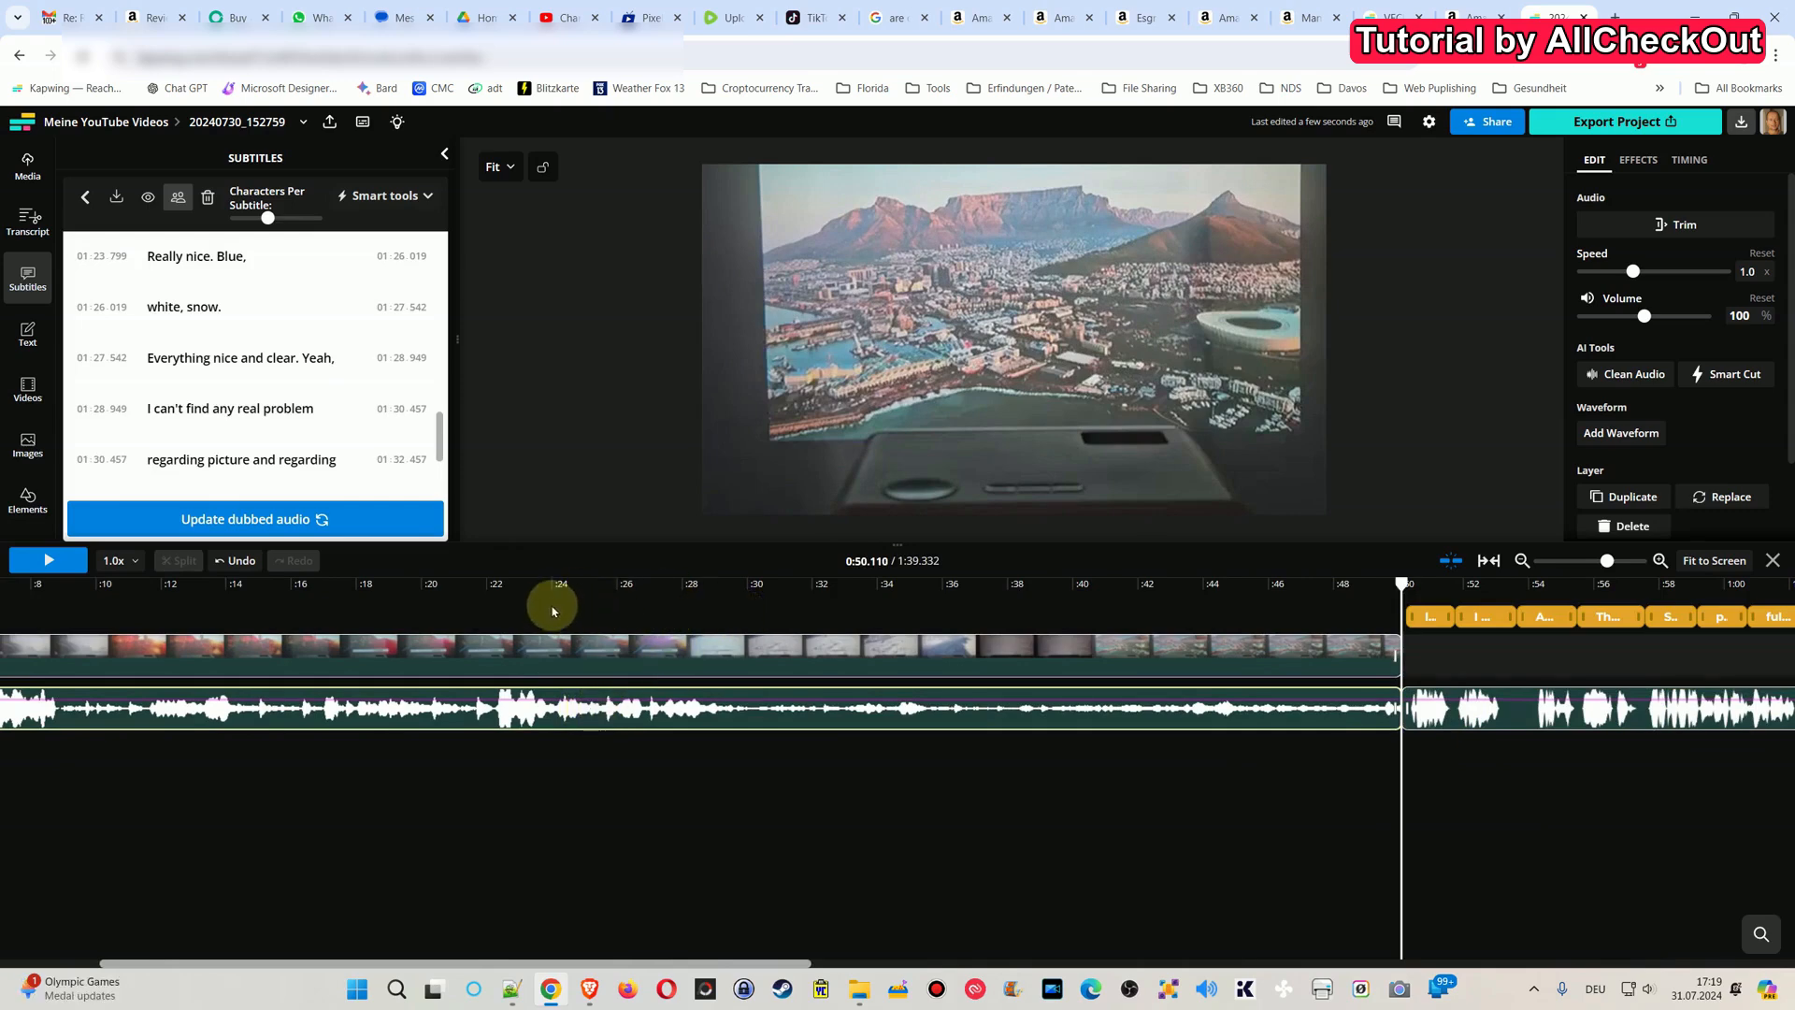
- Play several sections of the background audio track to hear what it contains without the dubbed voice
left_click(444, 591)
key("space")
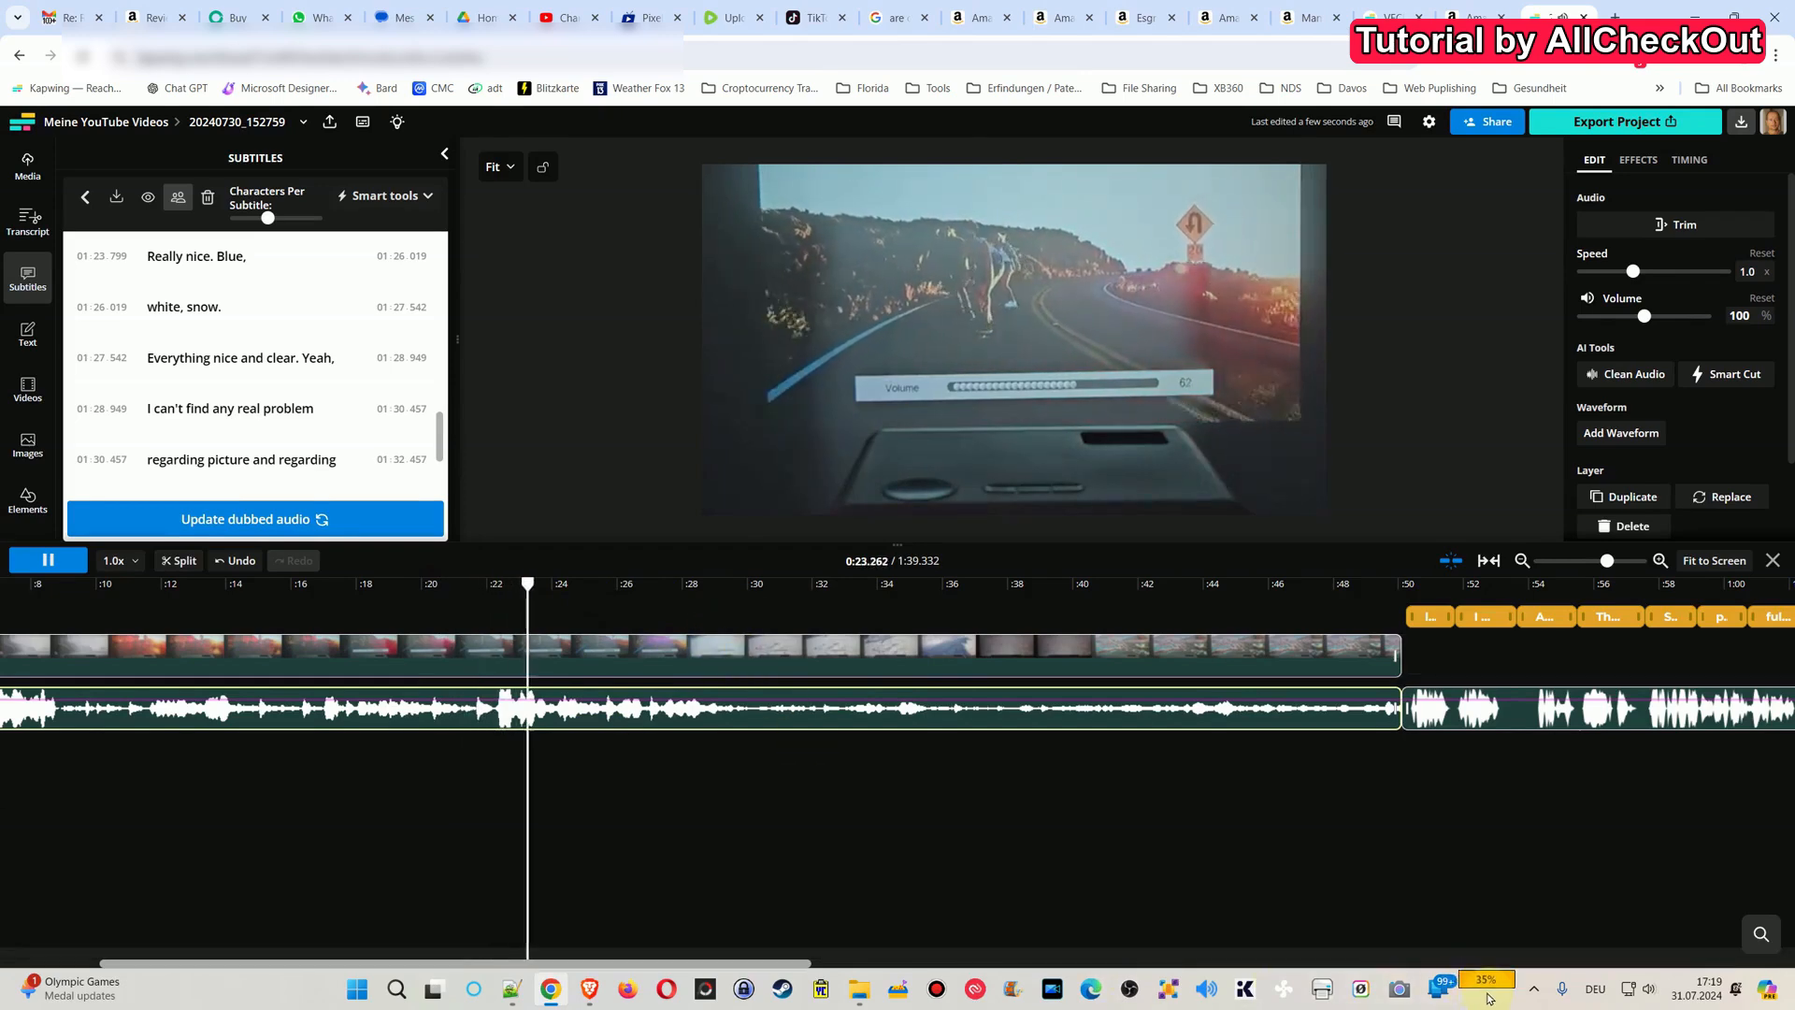
left_click_drag(933, 591, 1116, 600)
left_click(1173, 598)
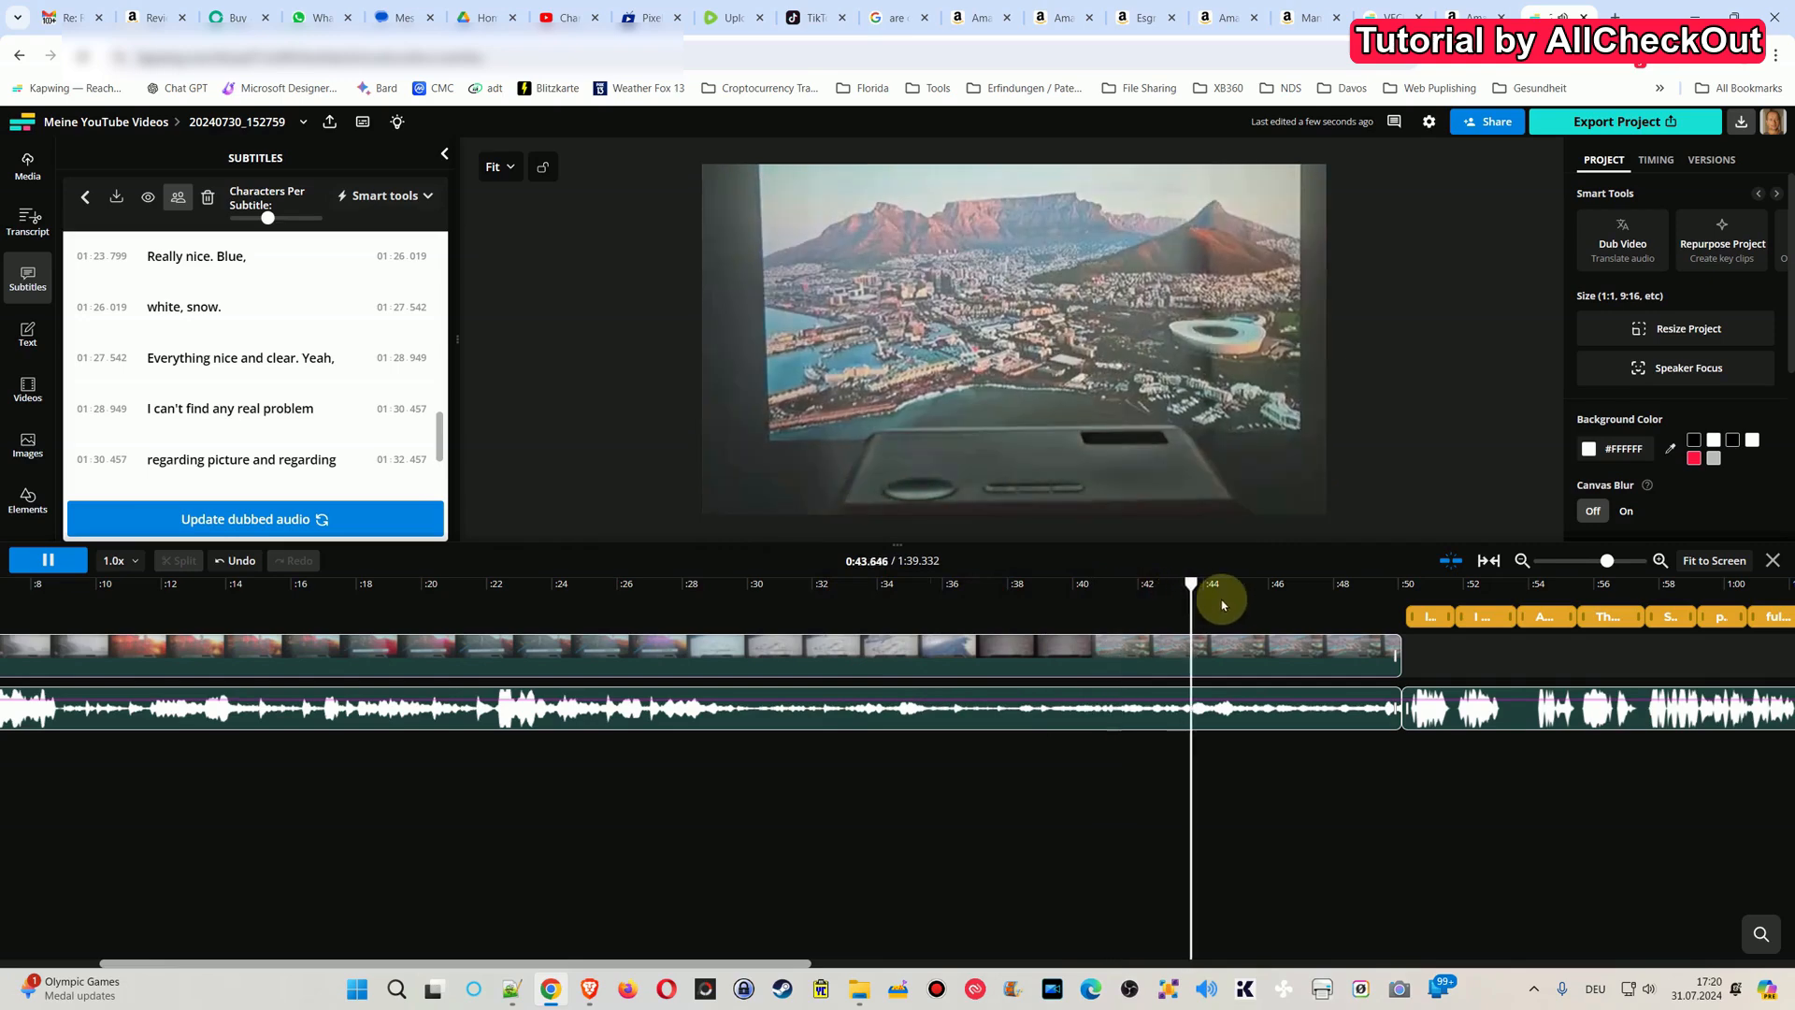
left_click(231, 591)
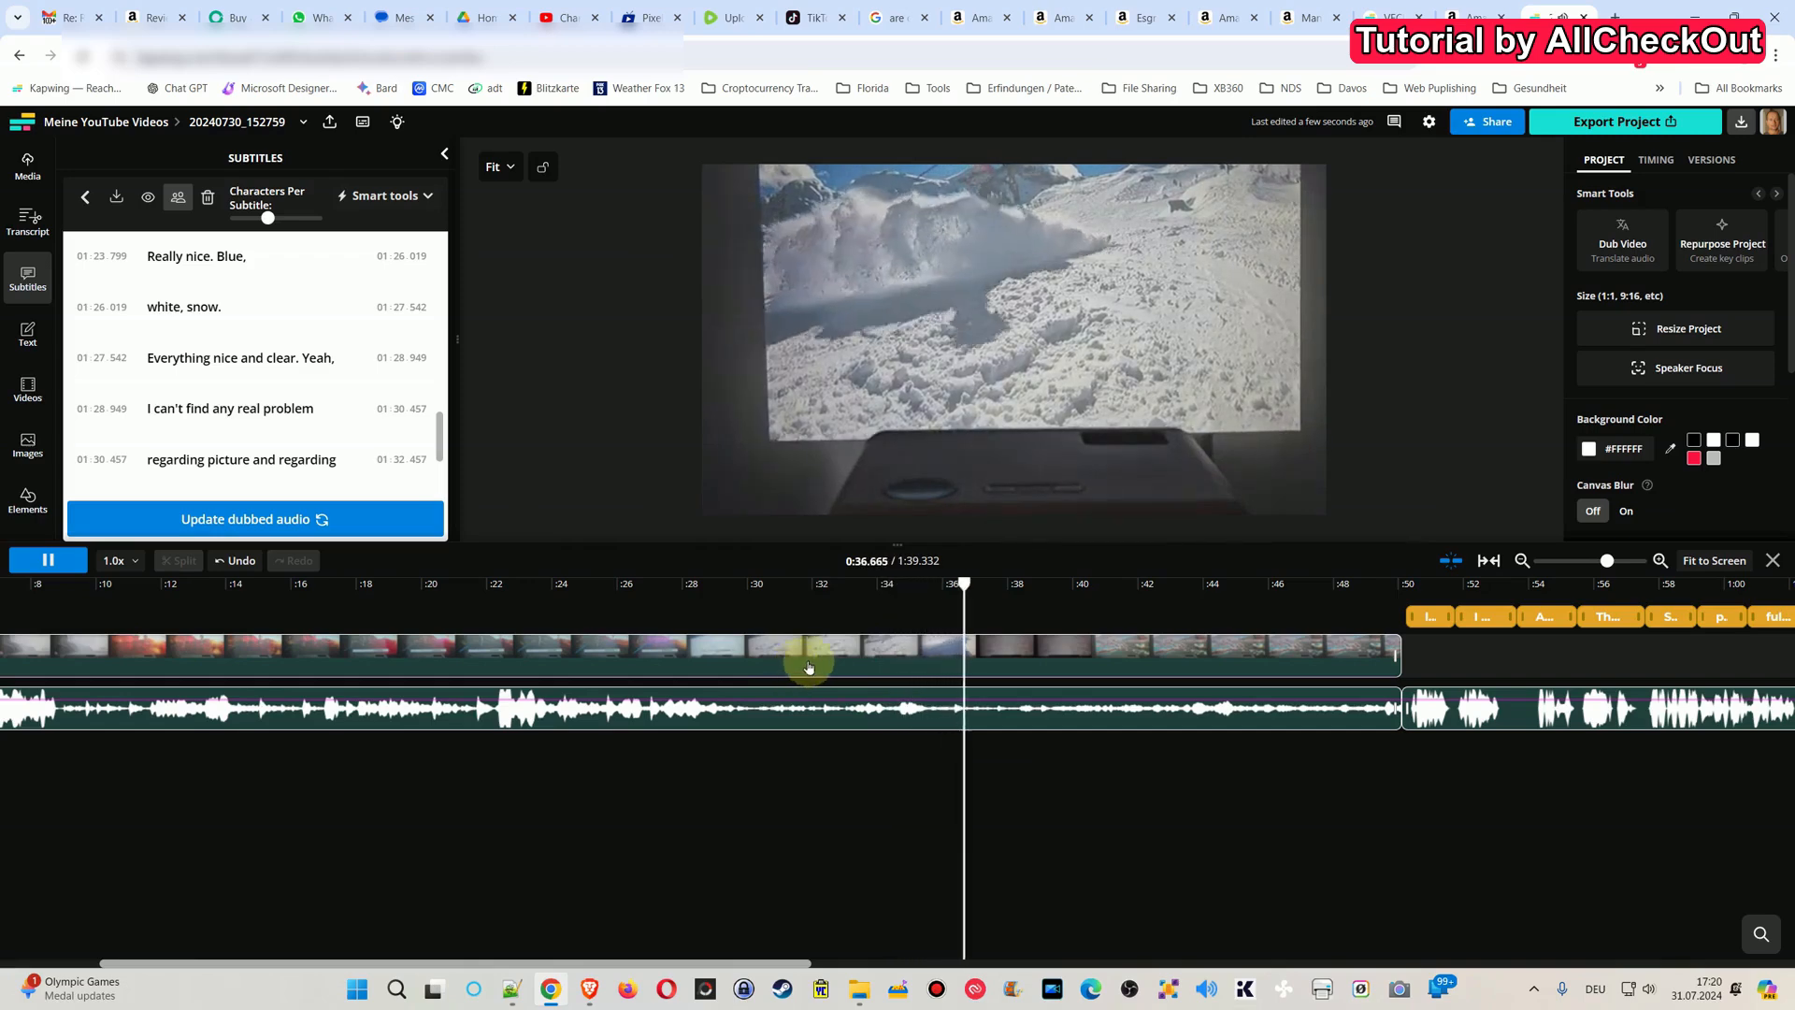
left_click(48, 560)
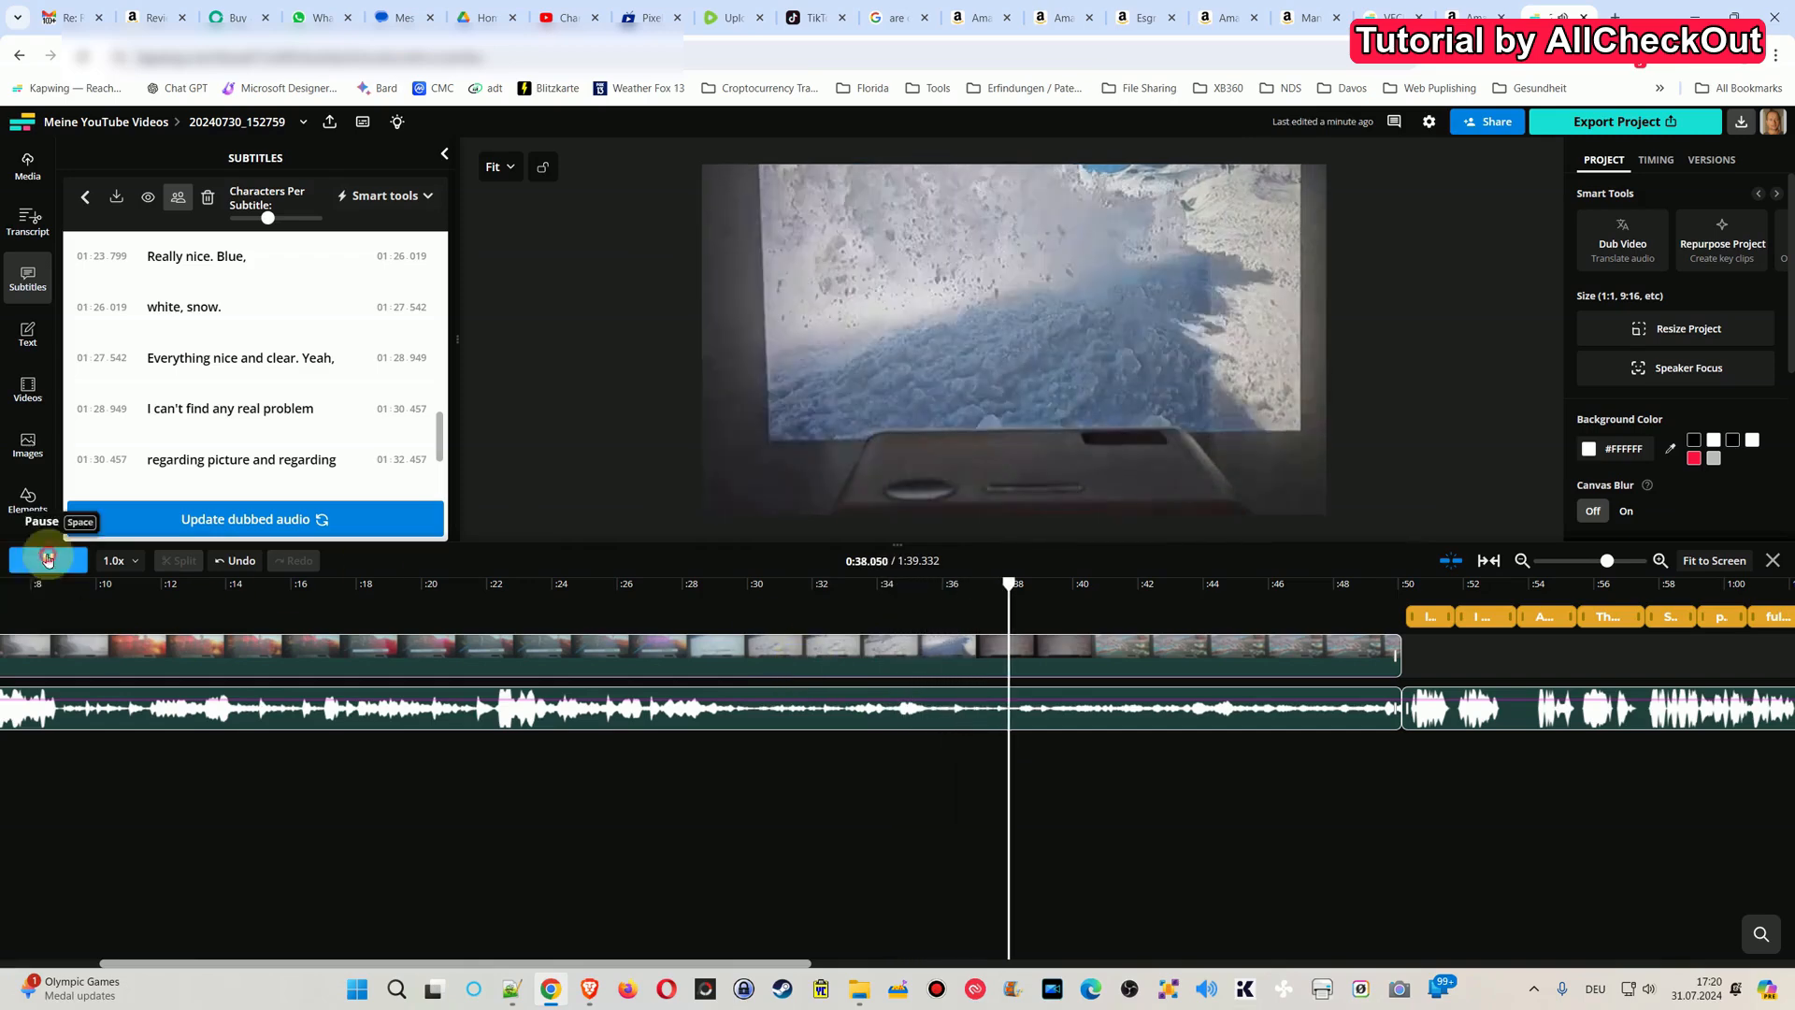
- Delete the background audio clip and move the dubbed audio to the start of the timeline
left_click(880, 721)
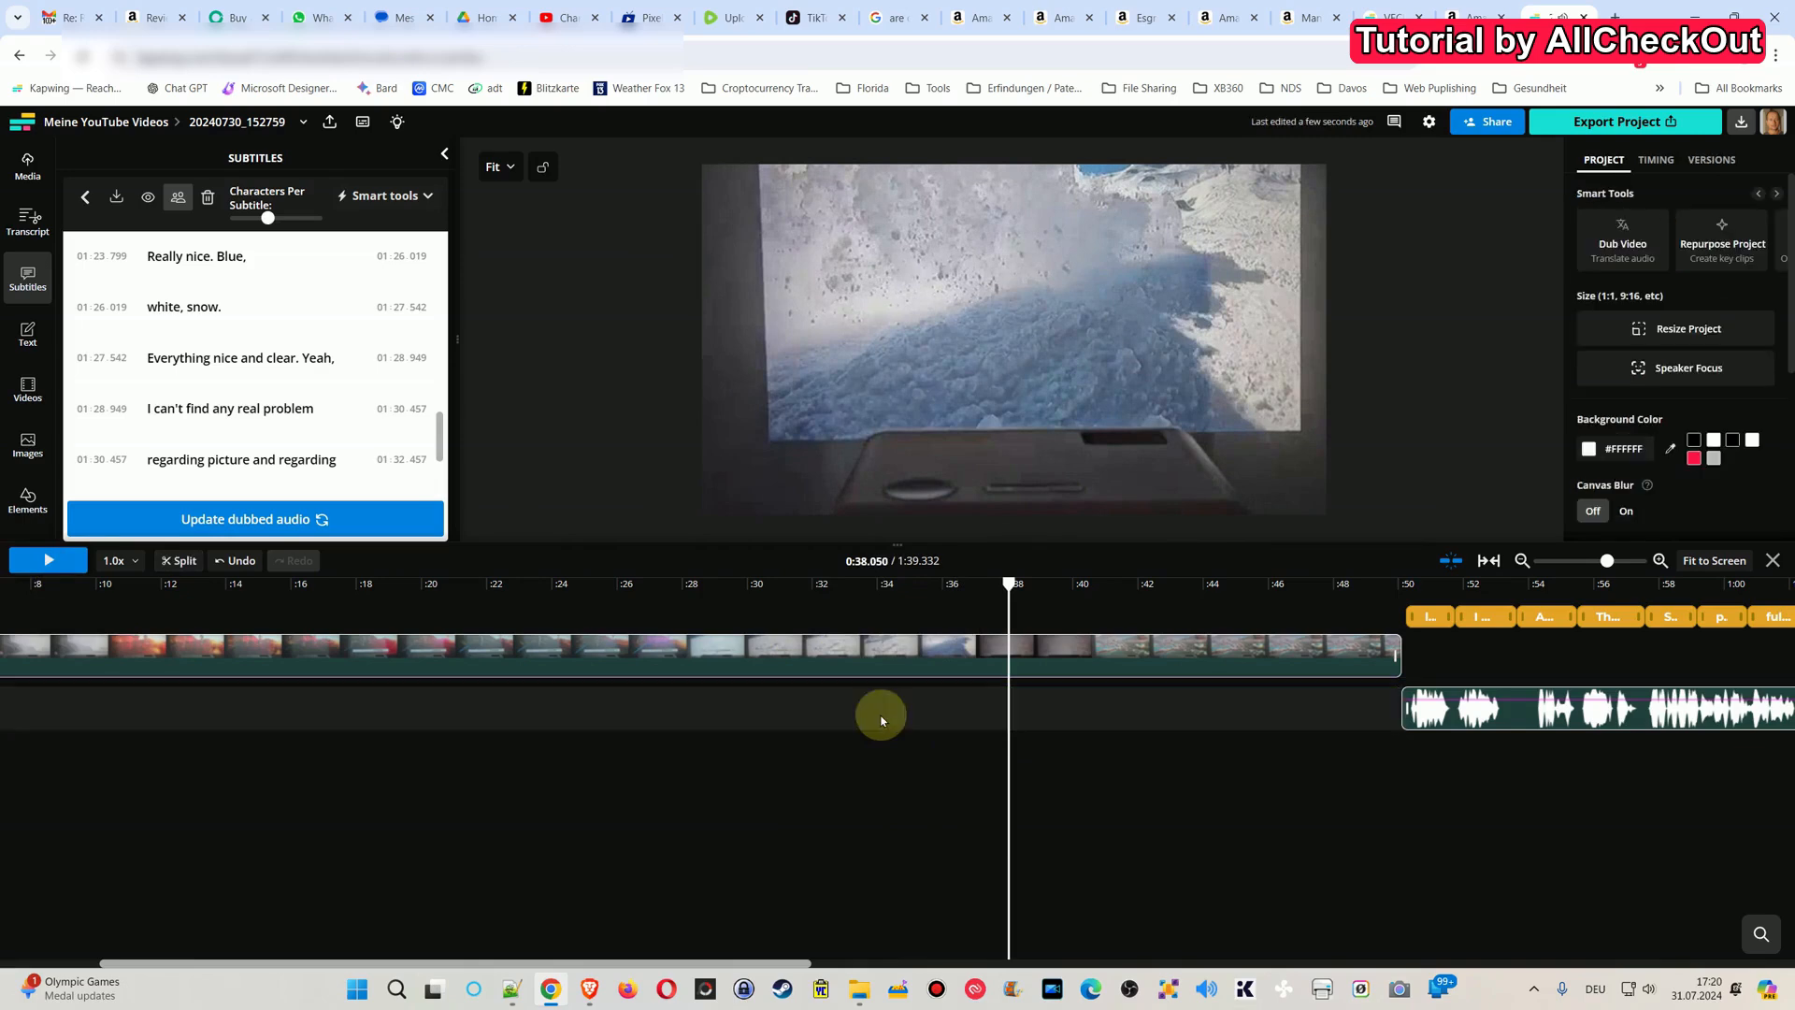
left_click_drag(1595, 710, 215, 713)
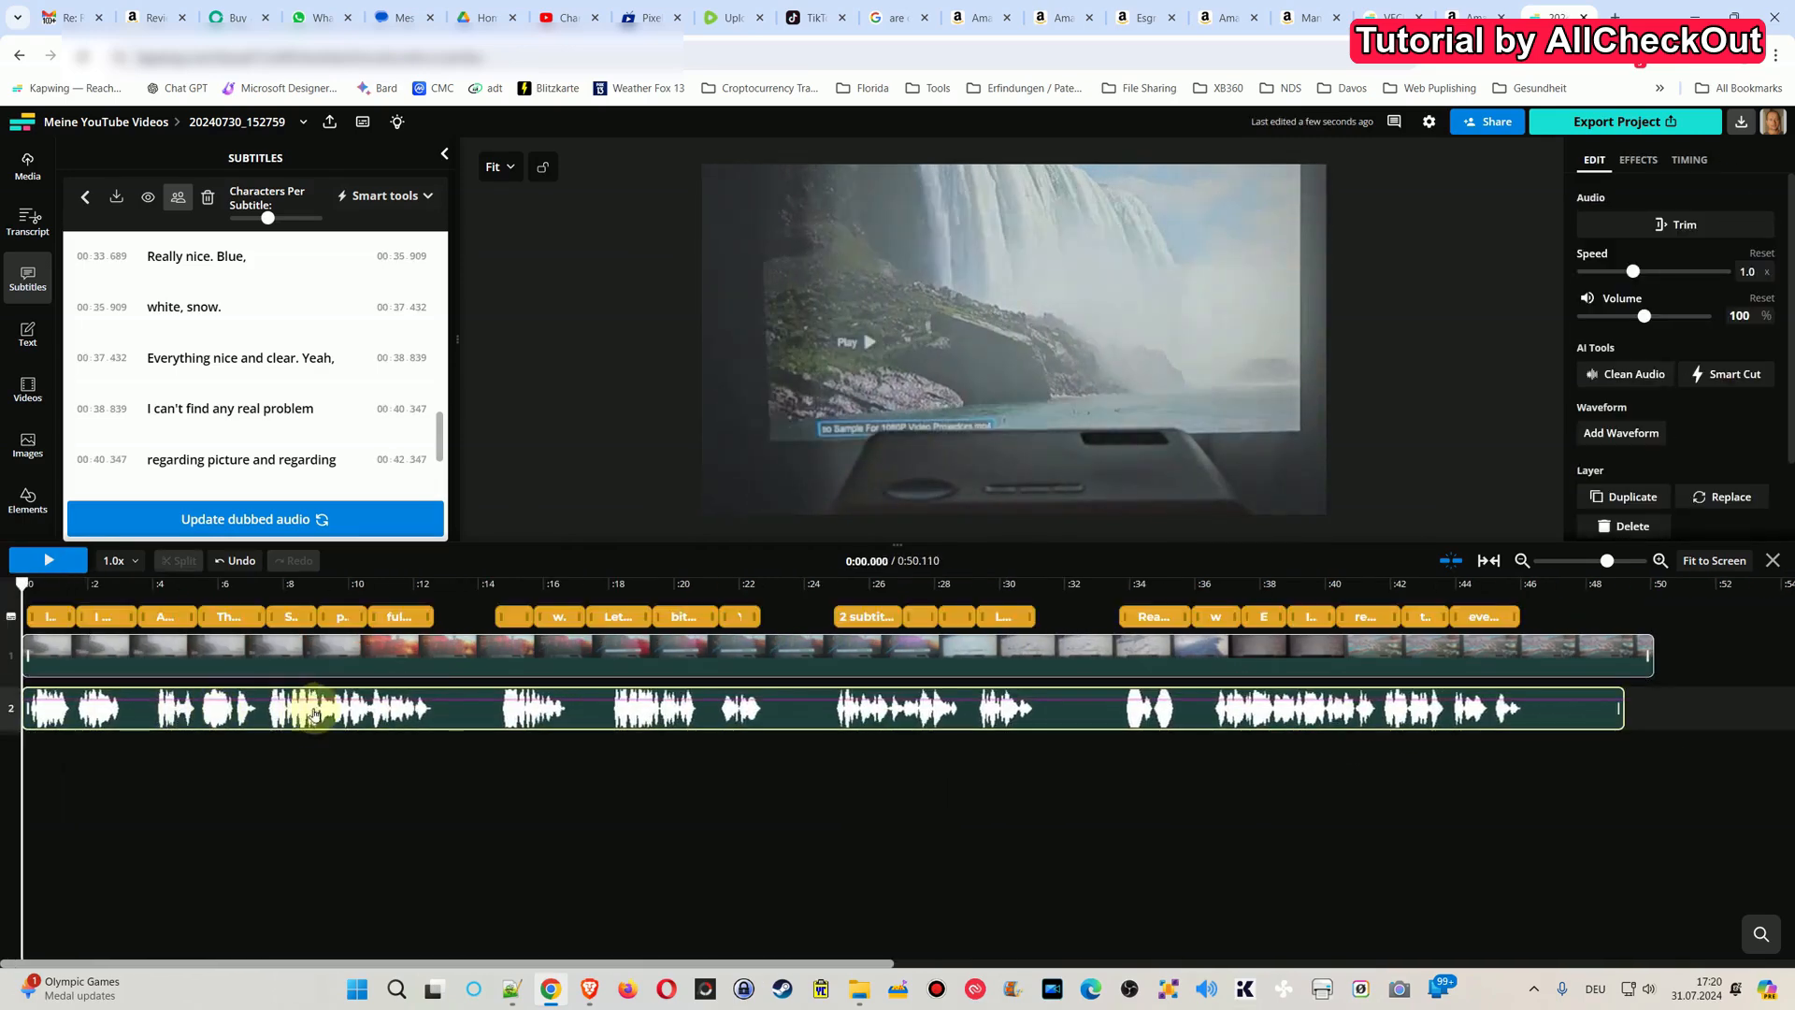
- Trim the end of the video clip to match the end of the dubbed audio at 0:49.221
left_click(1614, 702)
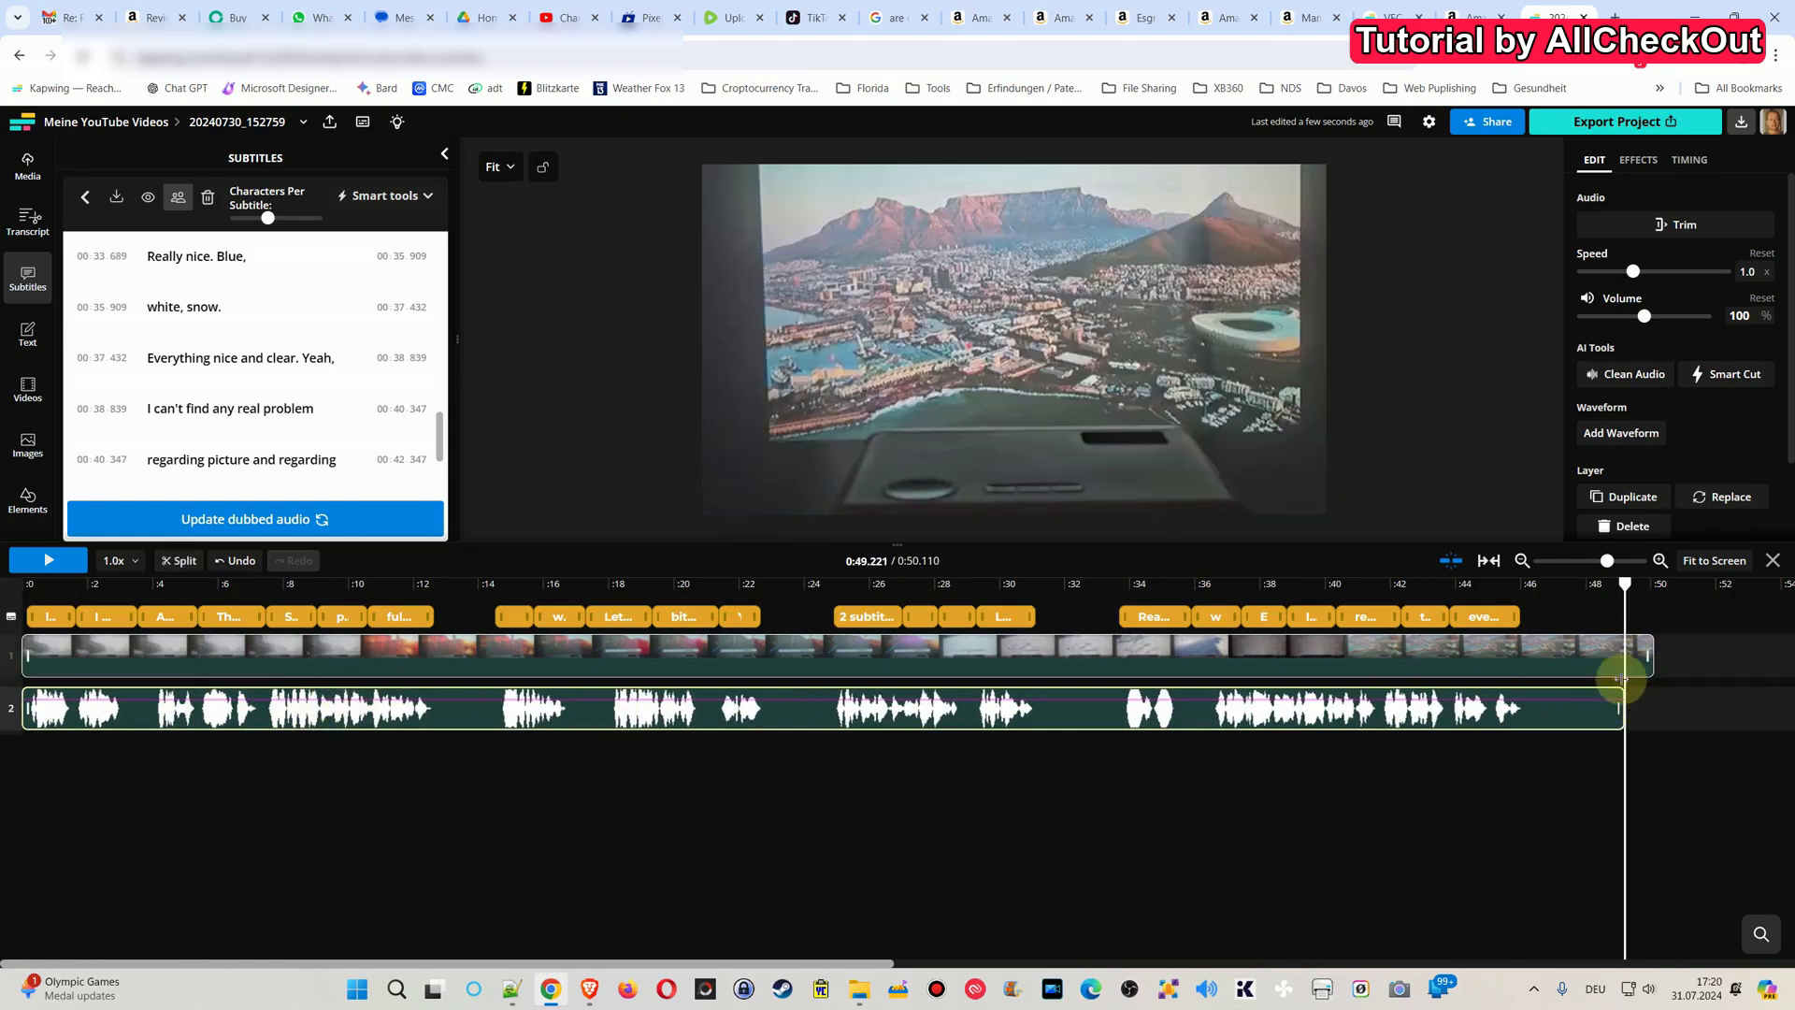
left_click_drag(1647, 654, 1623, 656)
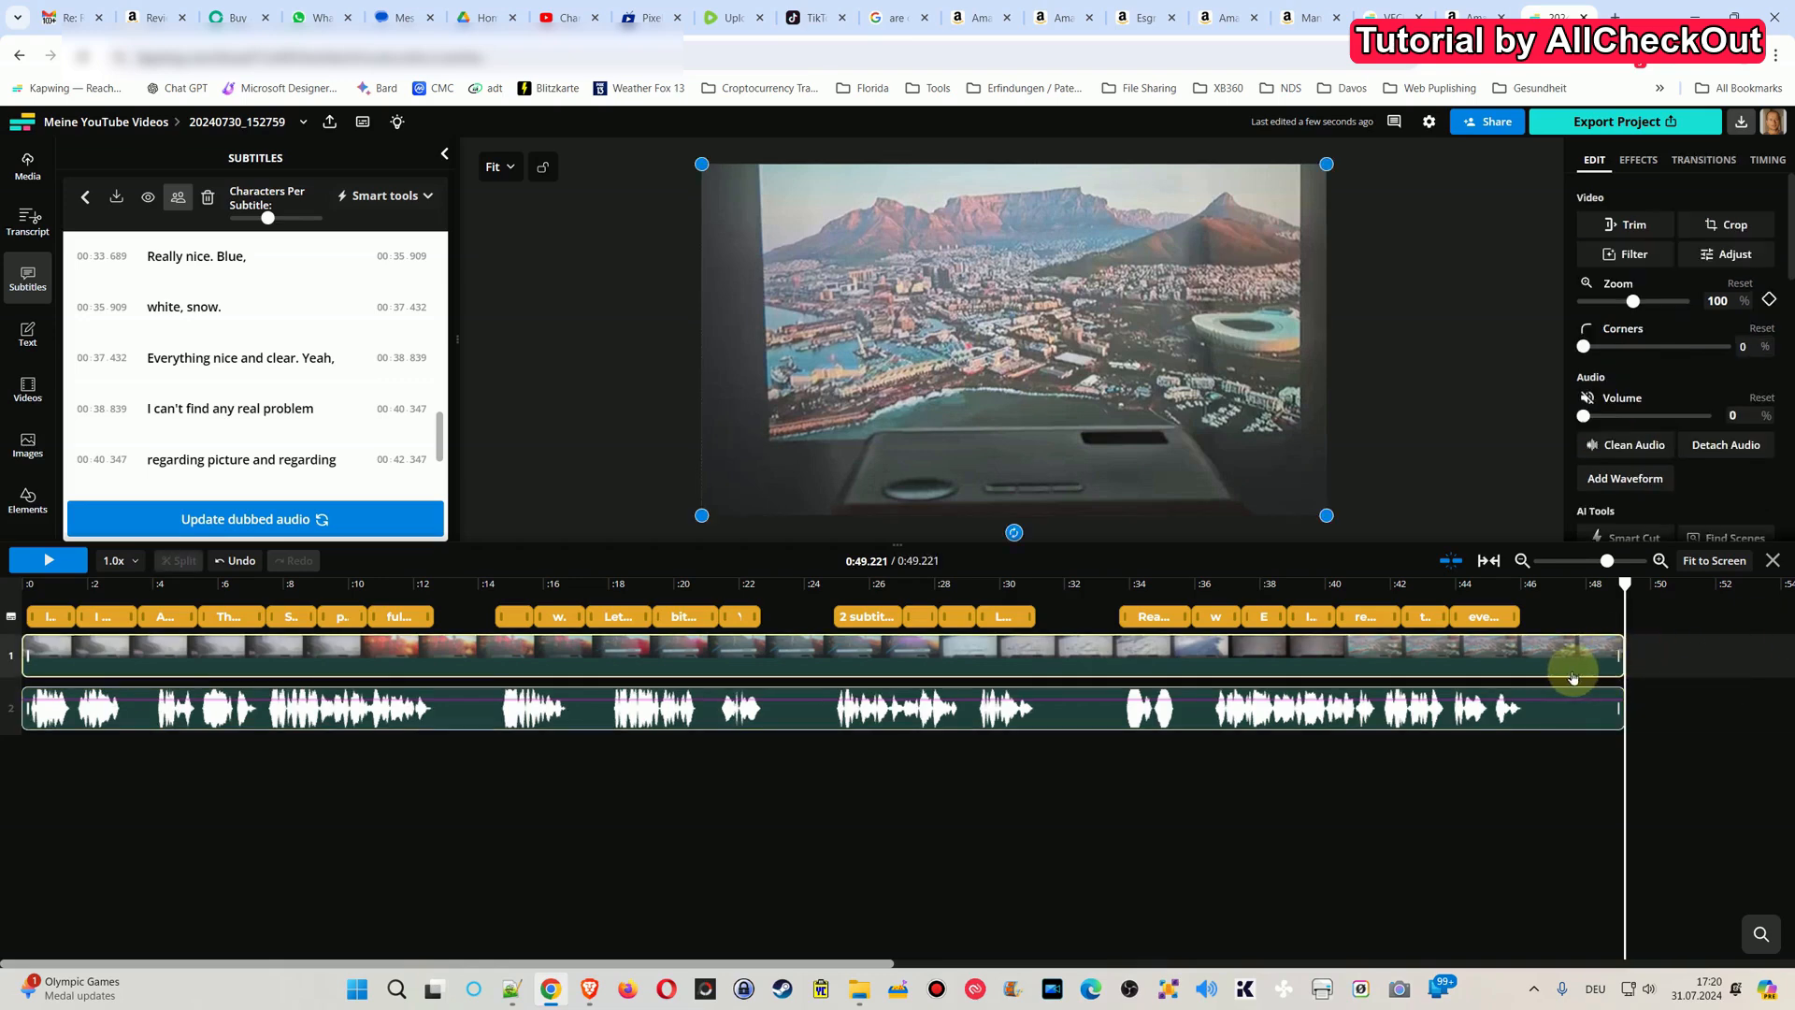
- Compare the volume settings of the video clip and the dubbed audio clip
left_click(490, 715)
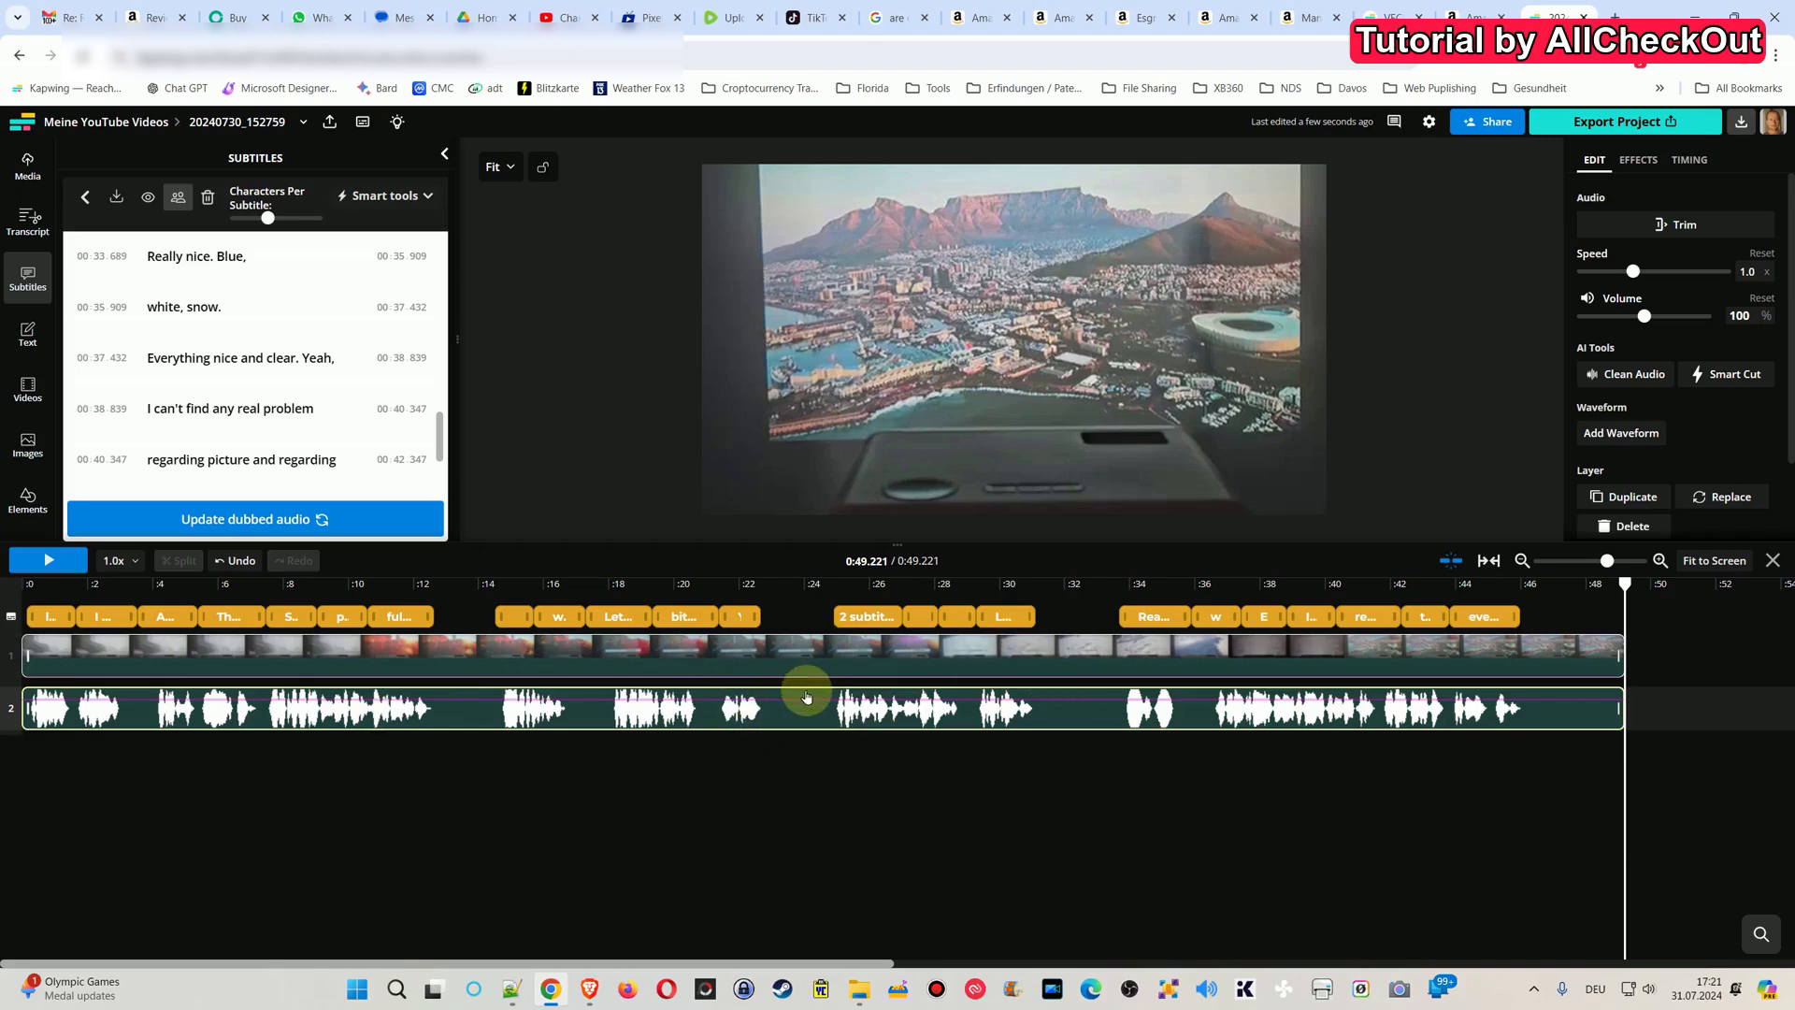
left_click(994, 654)
scroll(1680, 420, "up", 3)
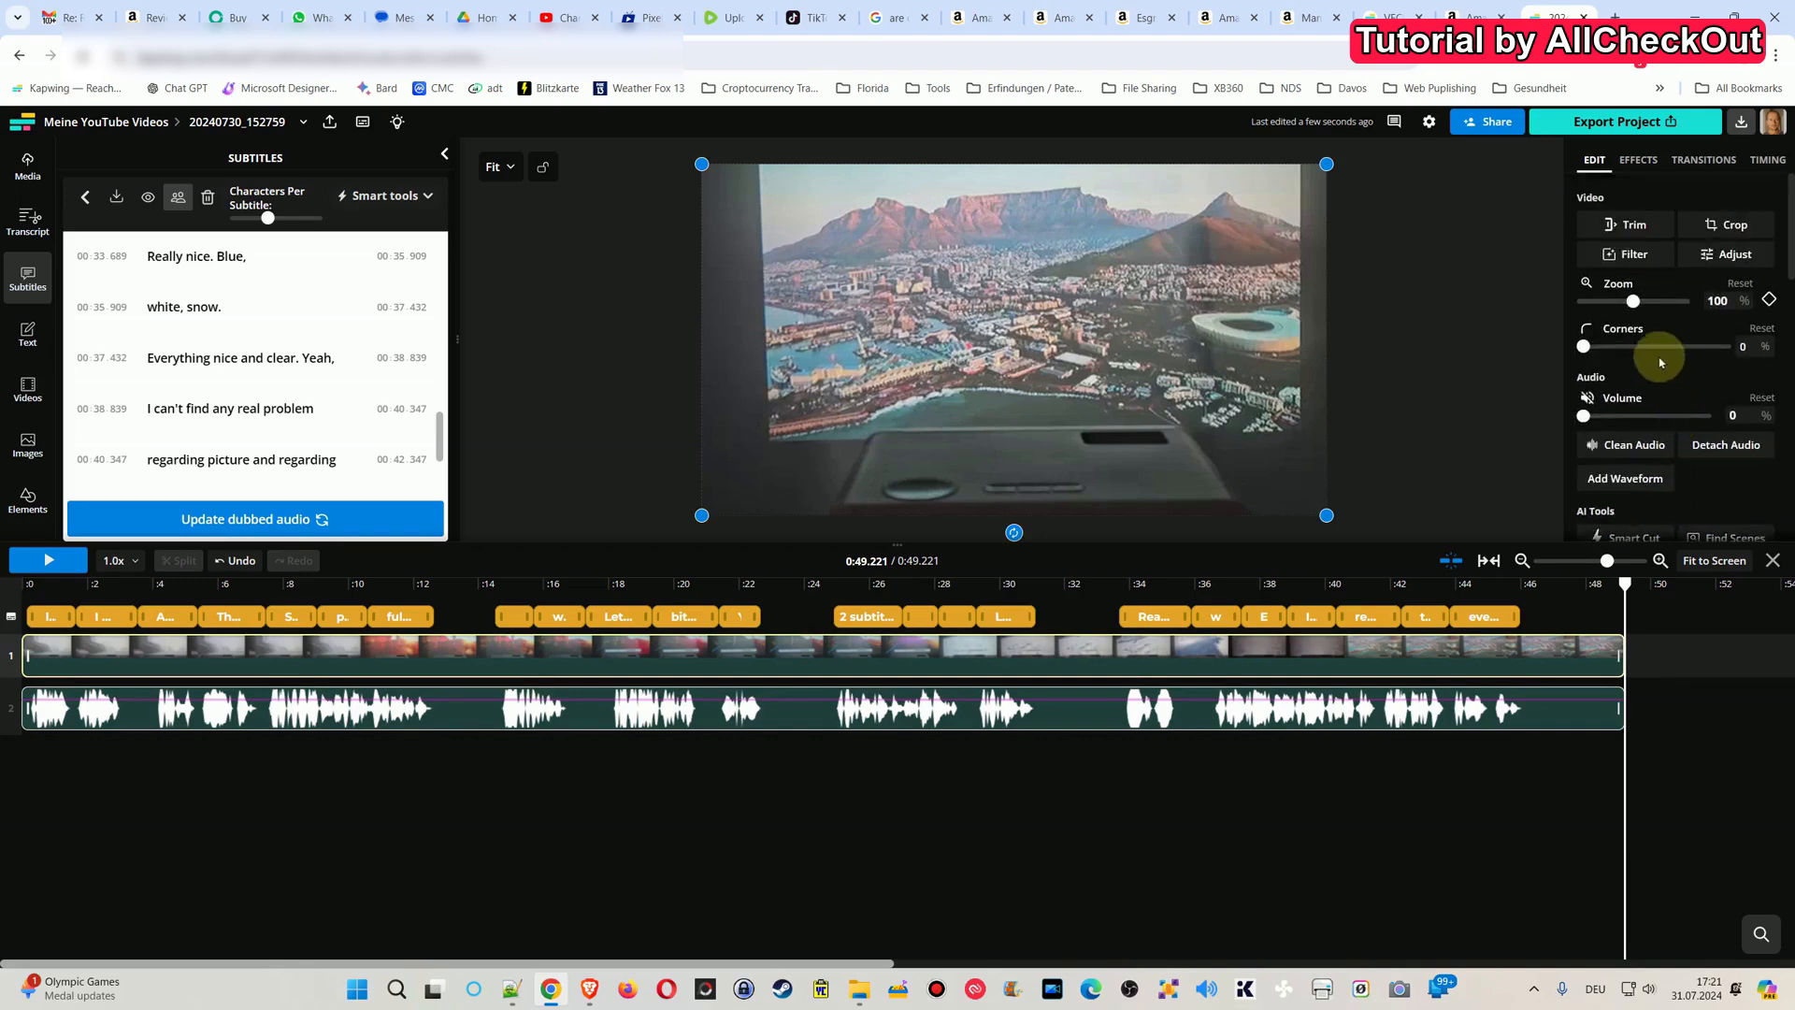
left_click(1465, 716)
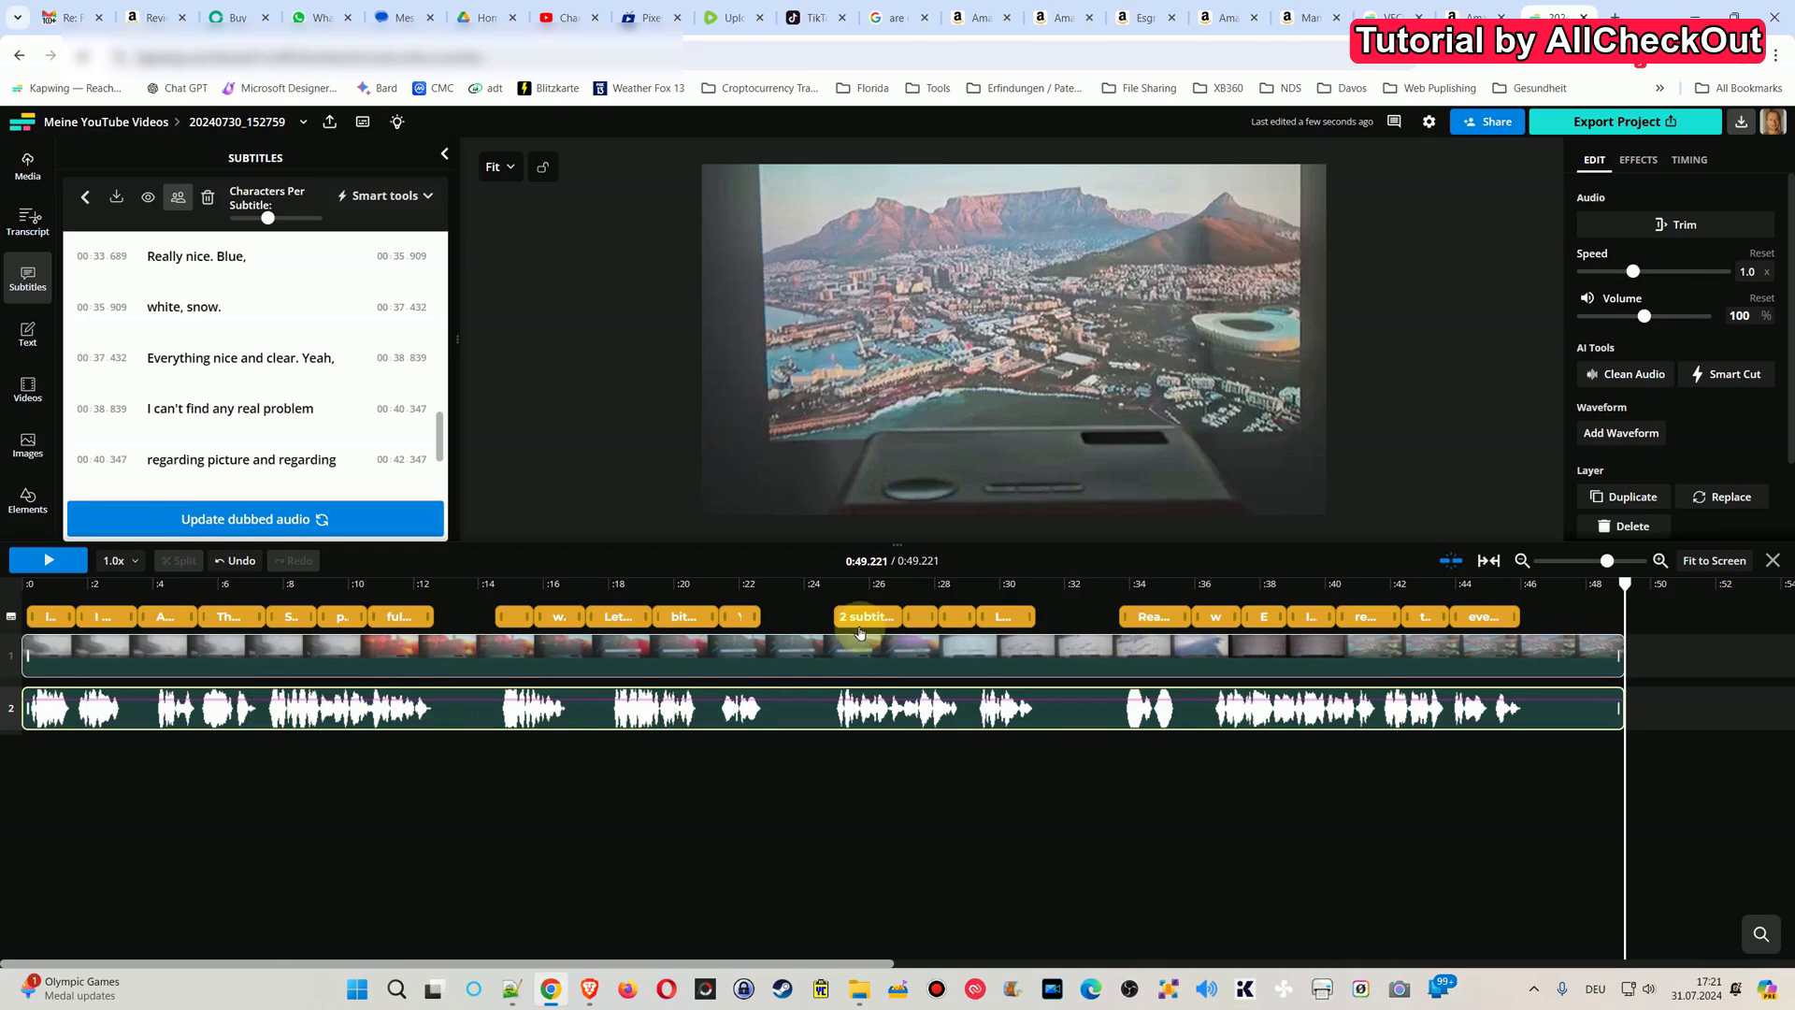
- Select all the generated subtitles on the timeline and delete them
left_click(952, 579)
left_click_drag(953, 581, 721, 625)
left_click(1571, 617)
left_click_drag(1571, 617, 140, 636)
key("Delete")
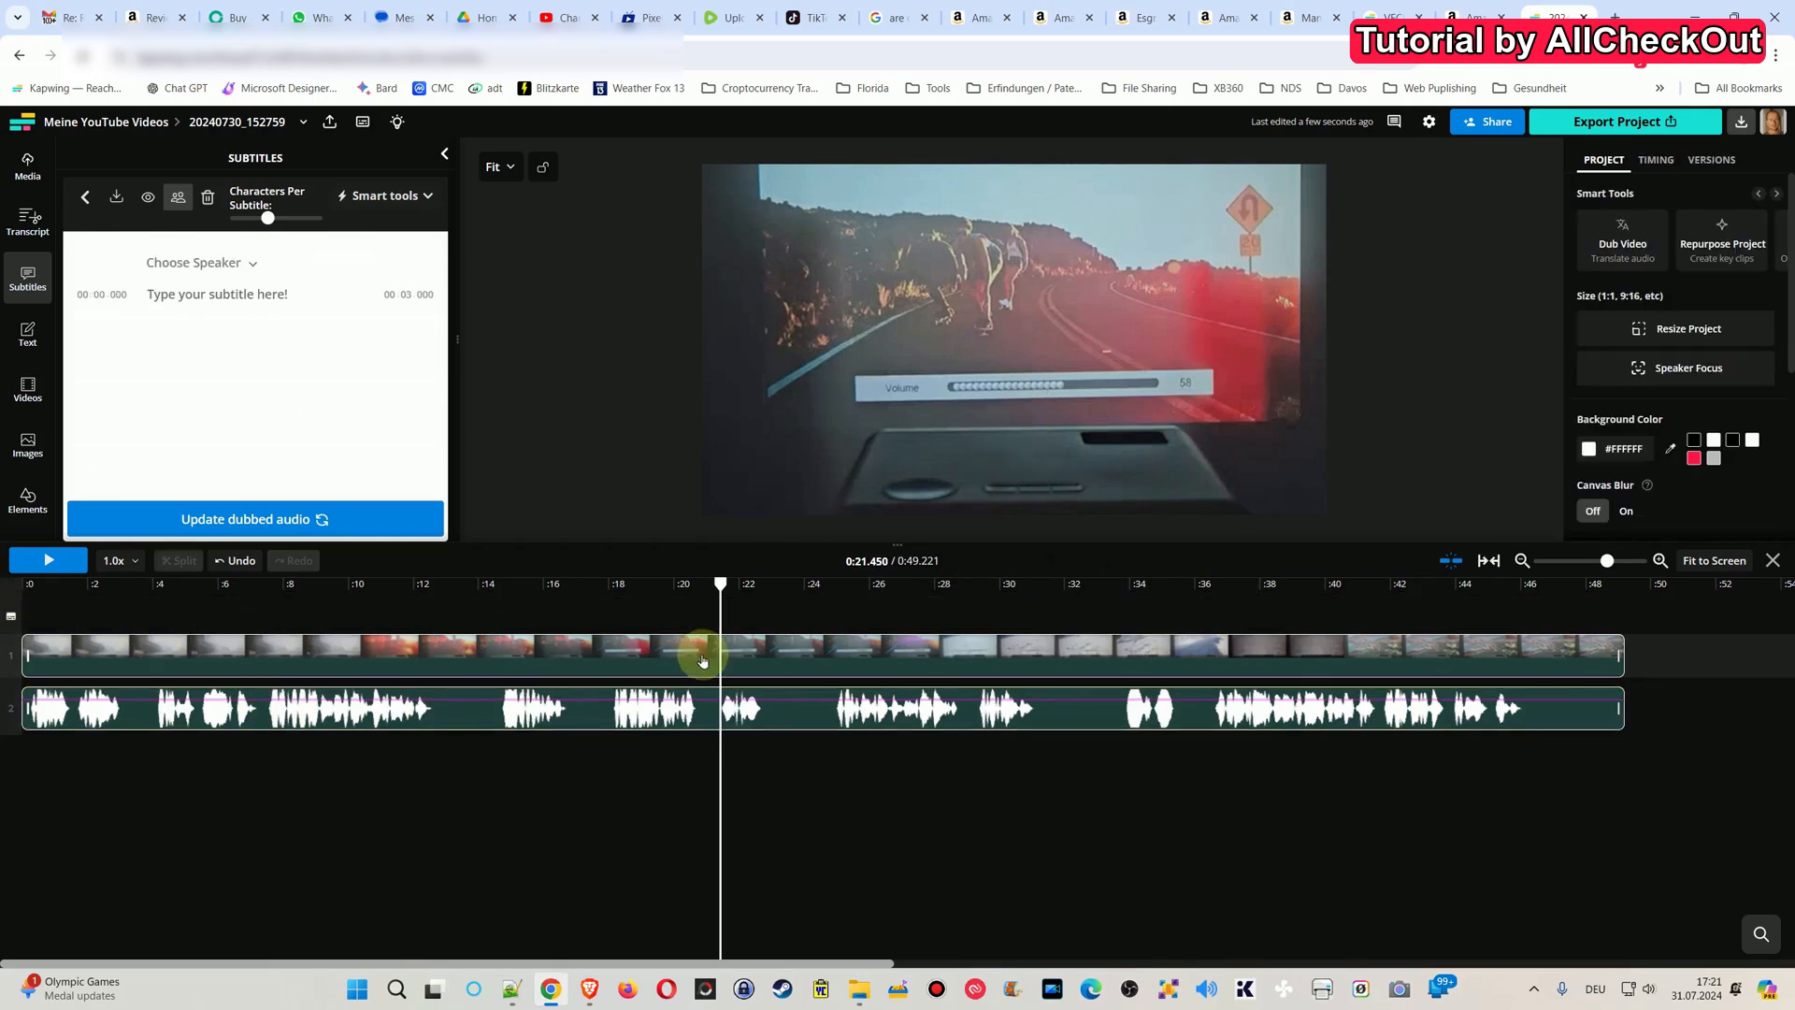
- Play the video from near its beginning to check the dubbed voice without subtitles
left_click(54, 606)
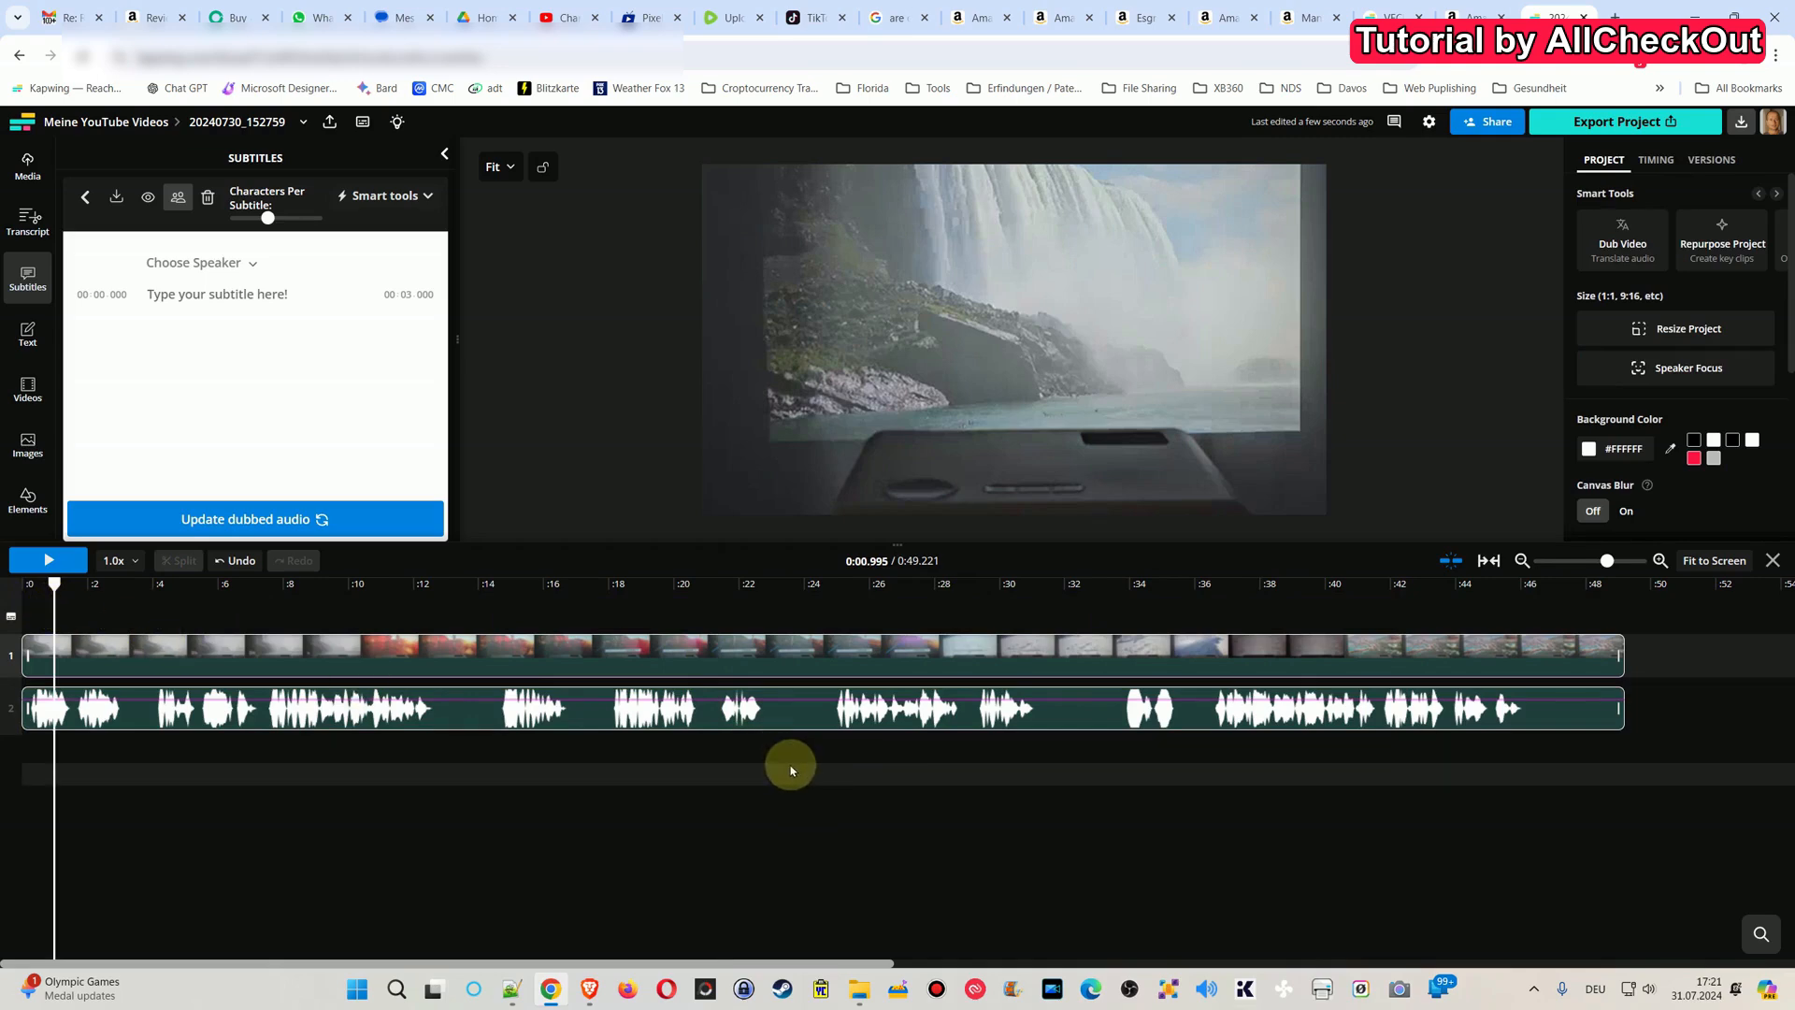
left_click(352, 609)
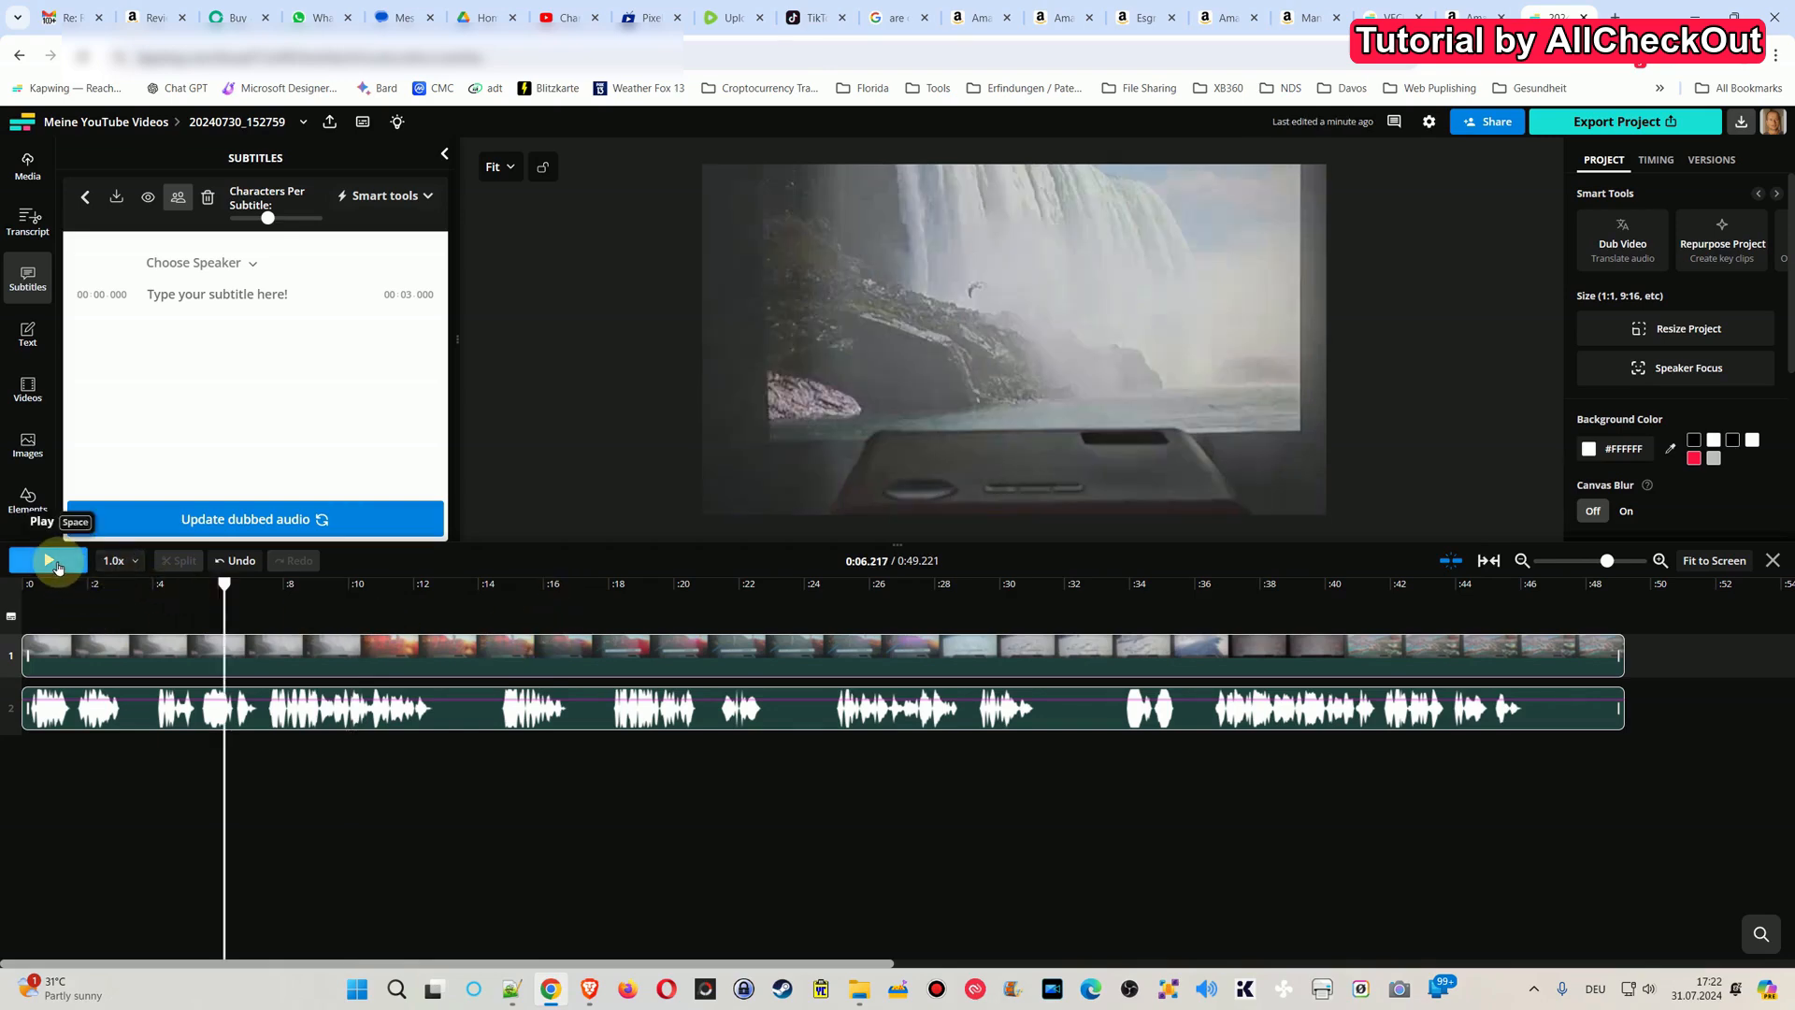
left_click(57, 566)
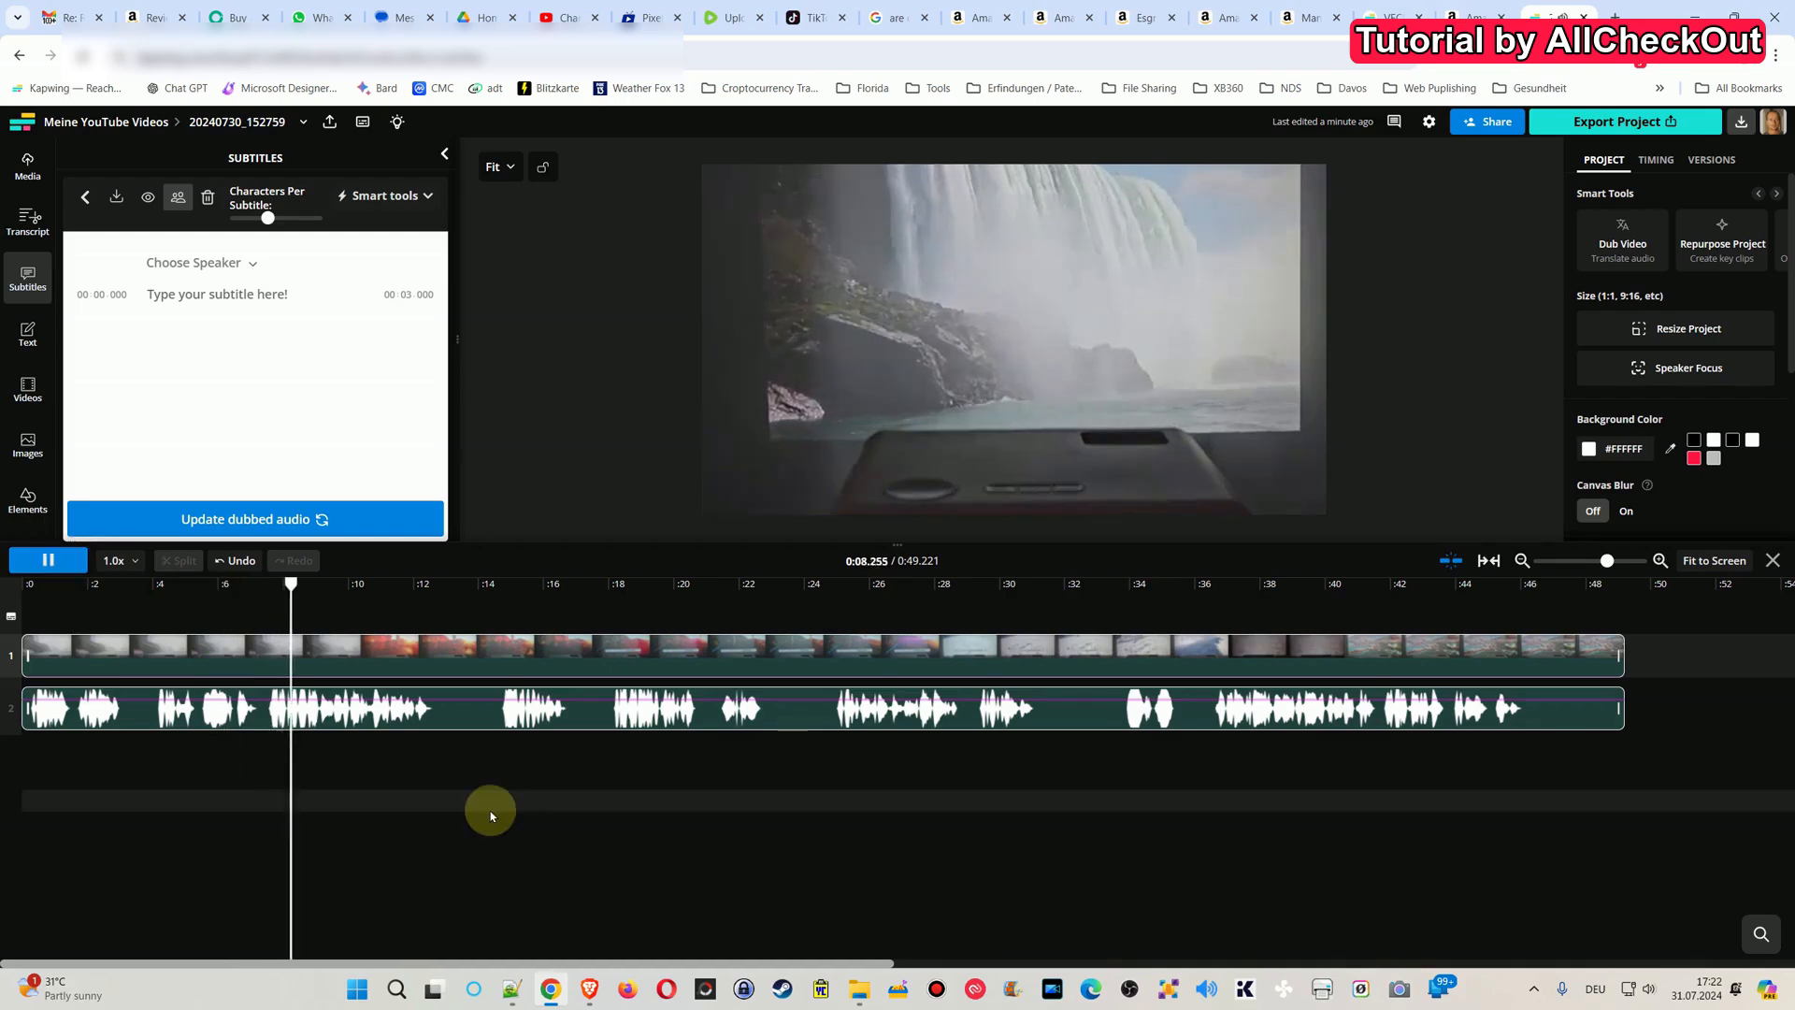
- Pause the playback and scrub the playhead along the dubbed timeline to about 0:35.6
left_click(42, 558)
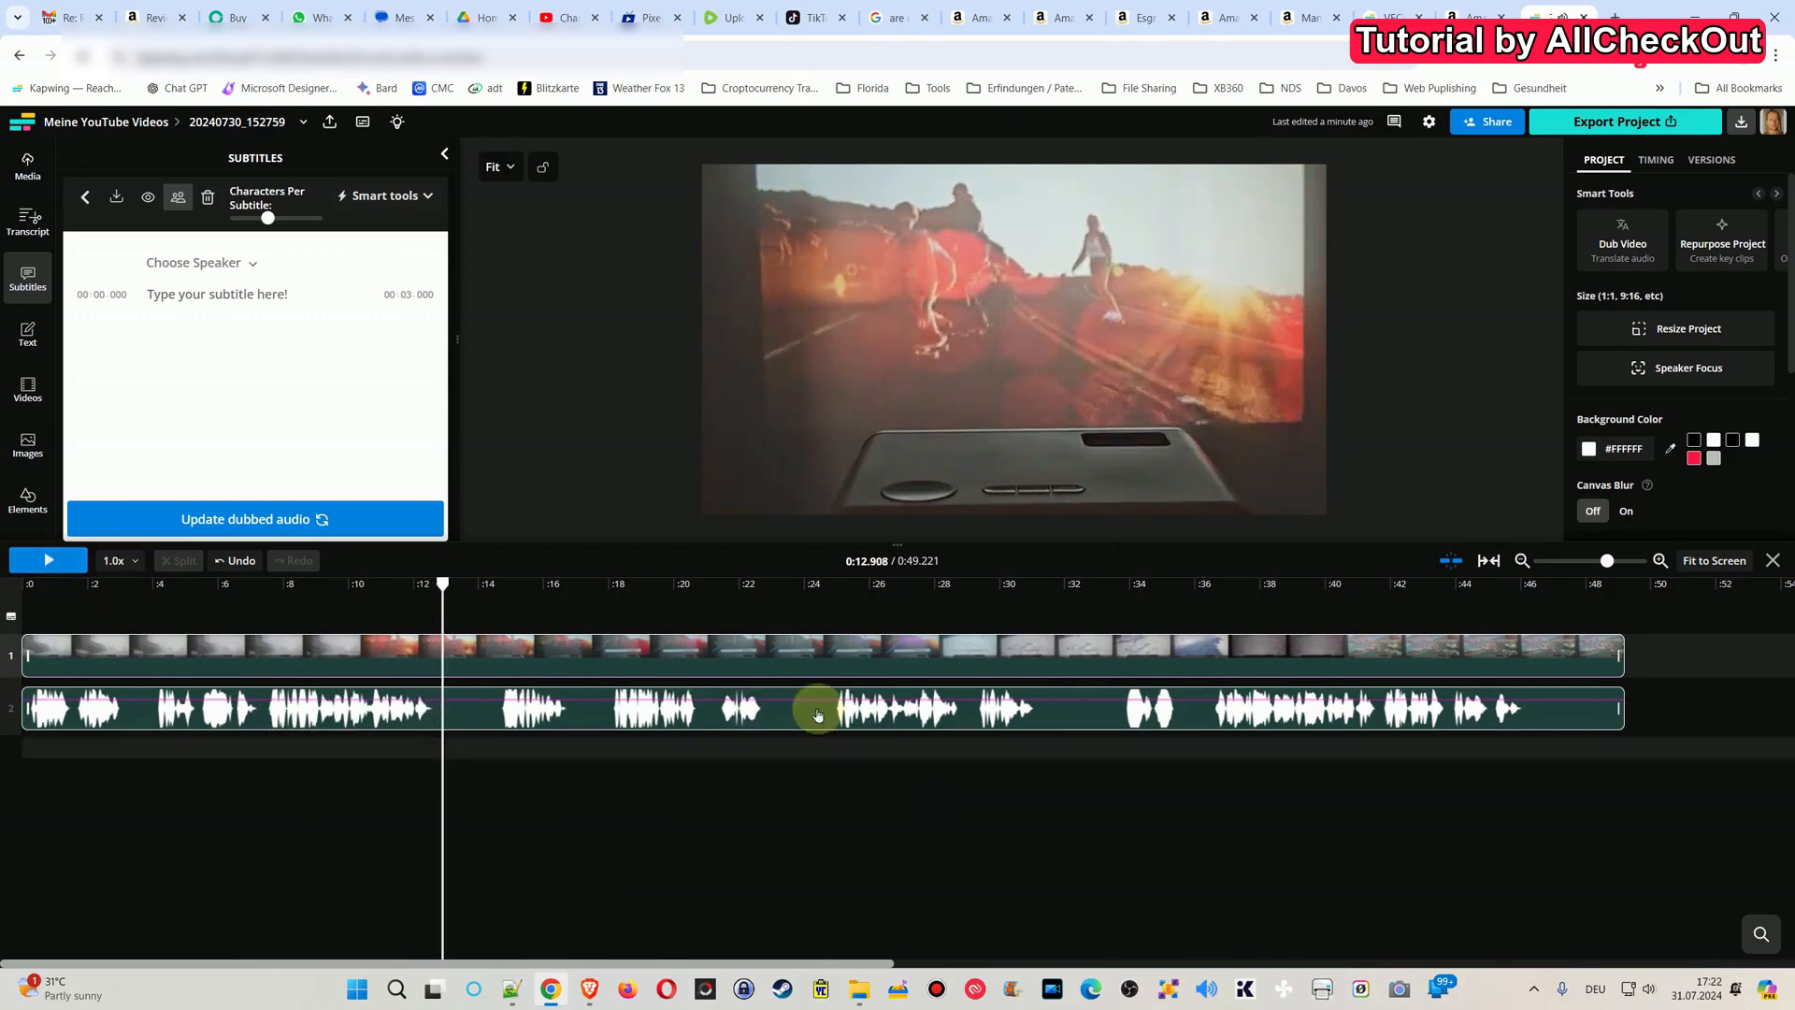
left_click(520, 589)
left_click_drag(520, 589, 1182, 749)
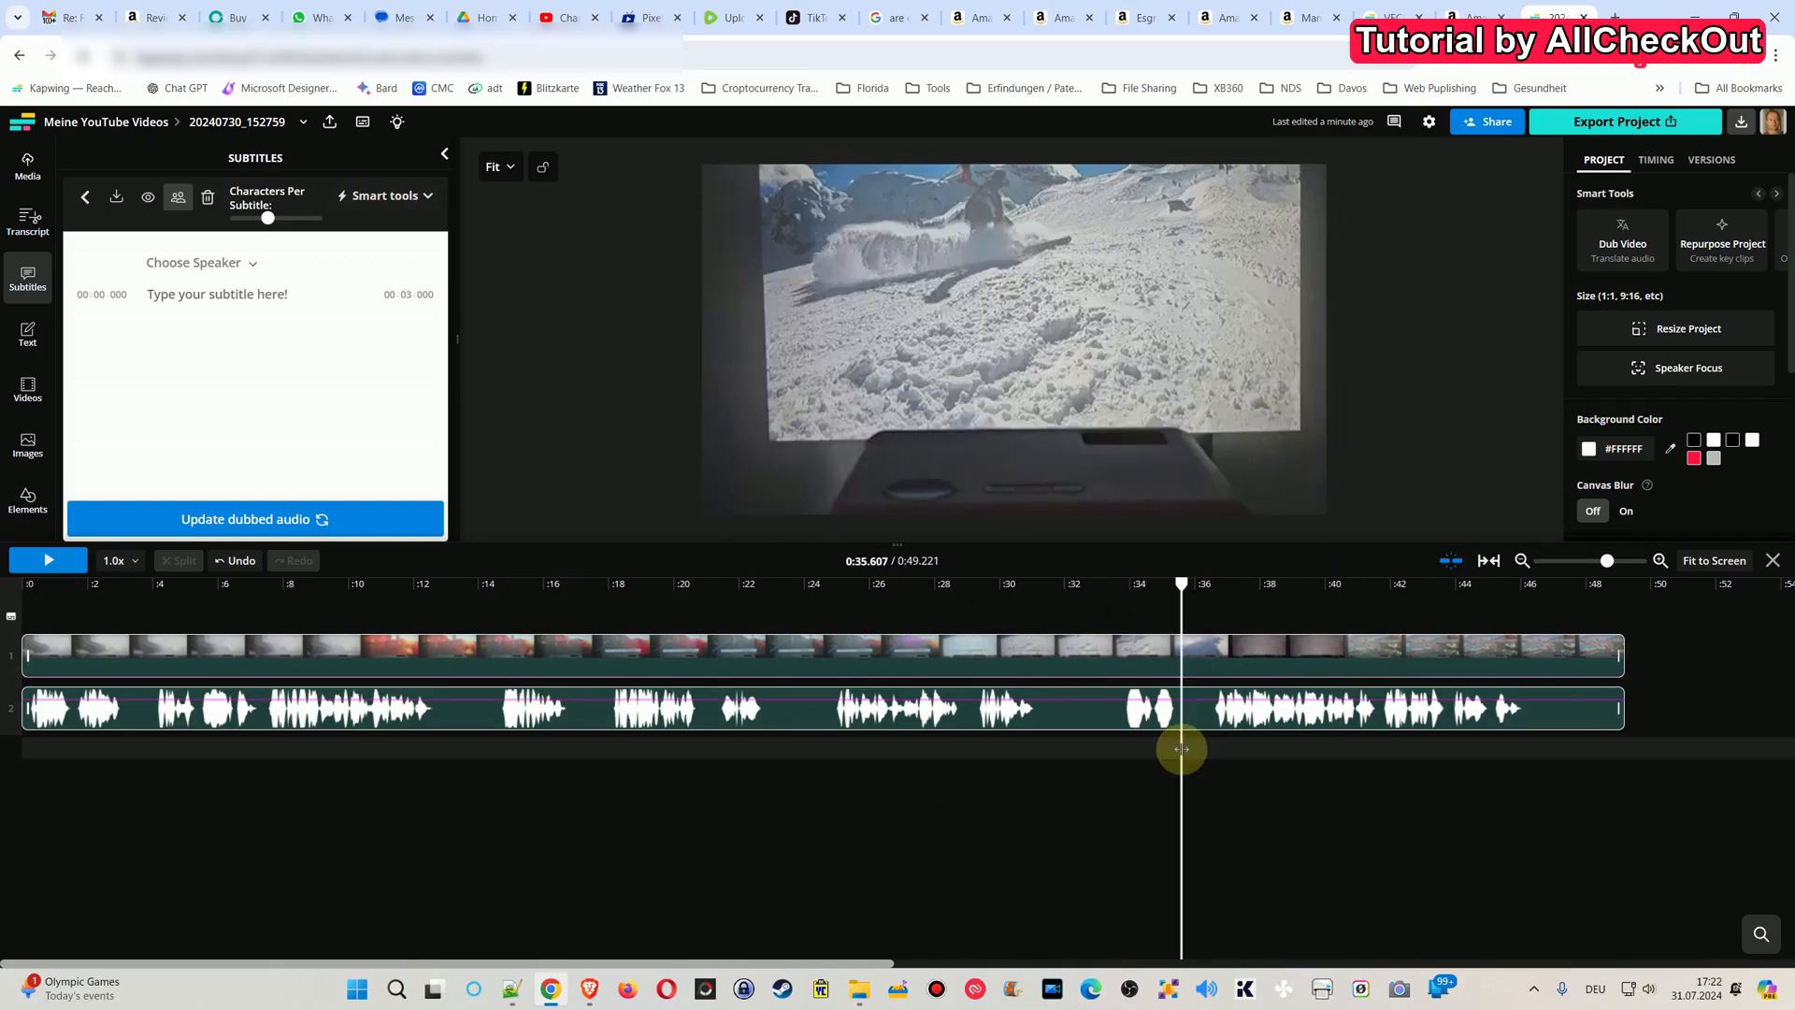
- Undo the edits back to the original video clip without dubbed audio, and delete all its generated subtitles
key("ctrl+z")
key("ctrl+z")
key("ctrl+z")
key("ctrl+z")
key("ctrl+z")
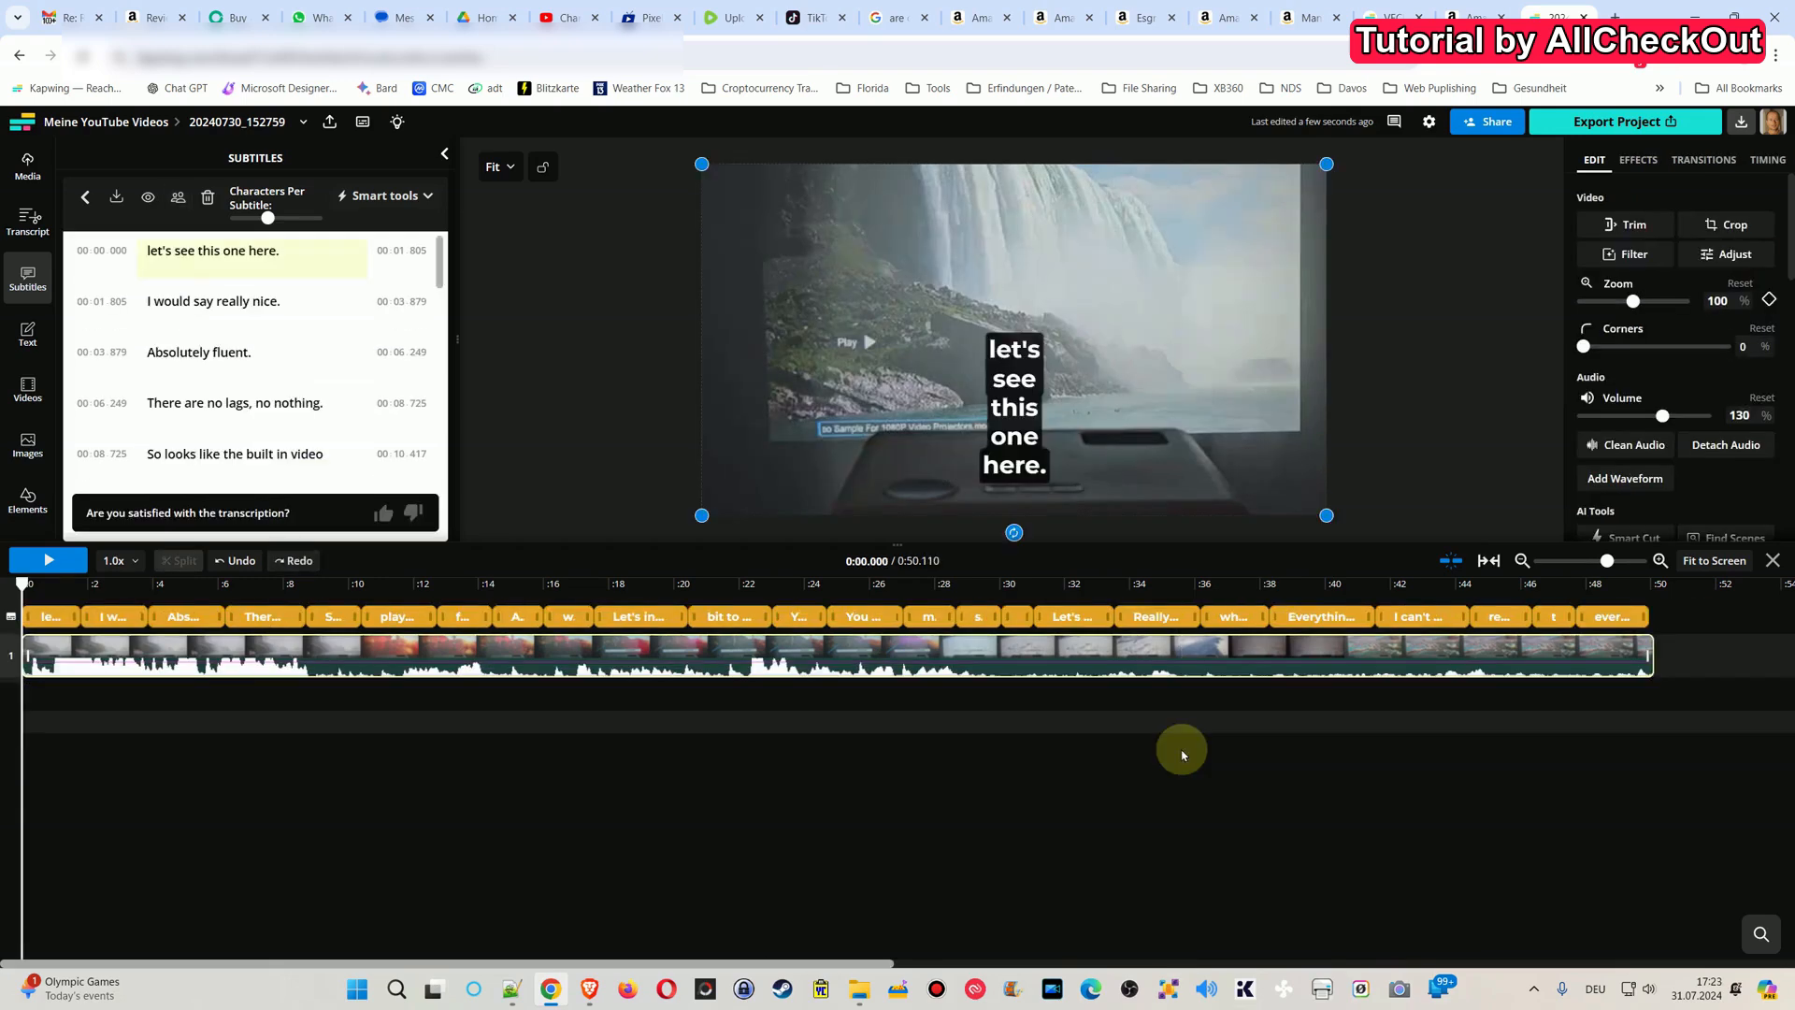
left_click(1669, 619)
key("Delete")
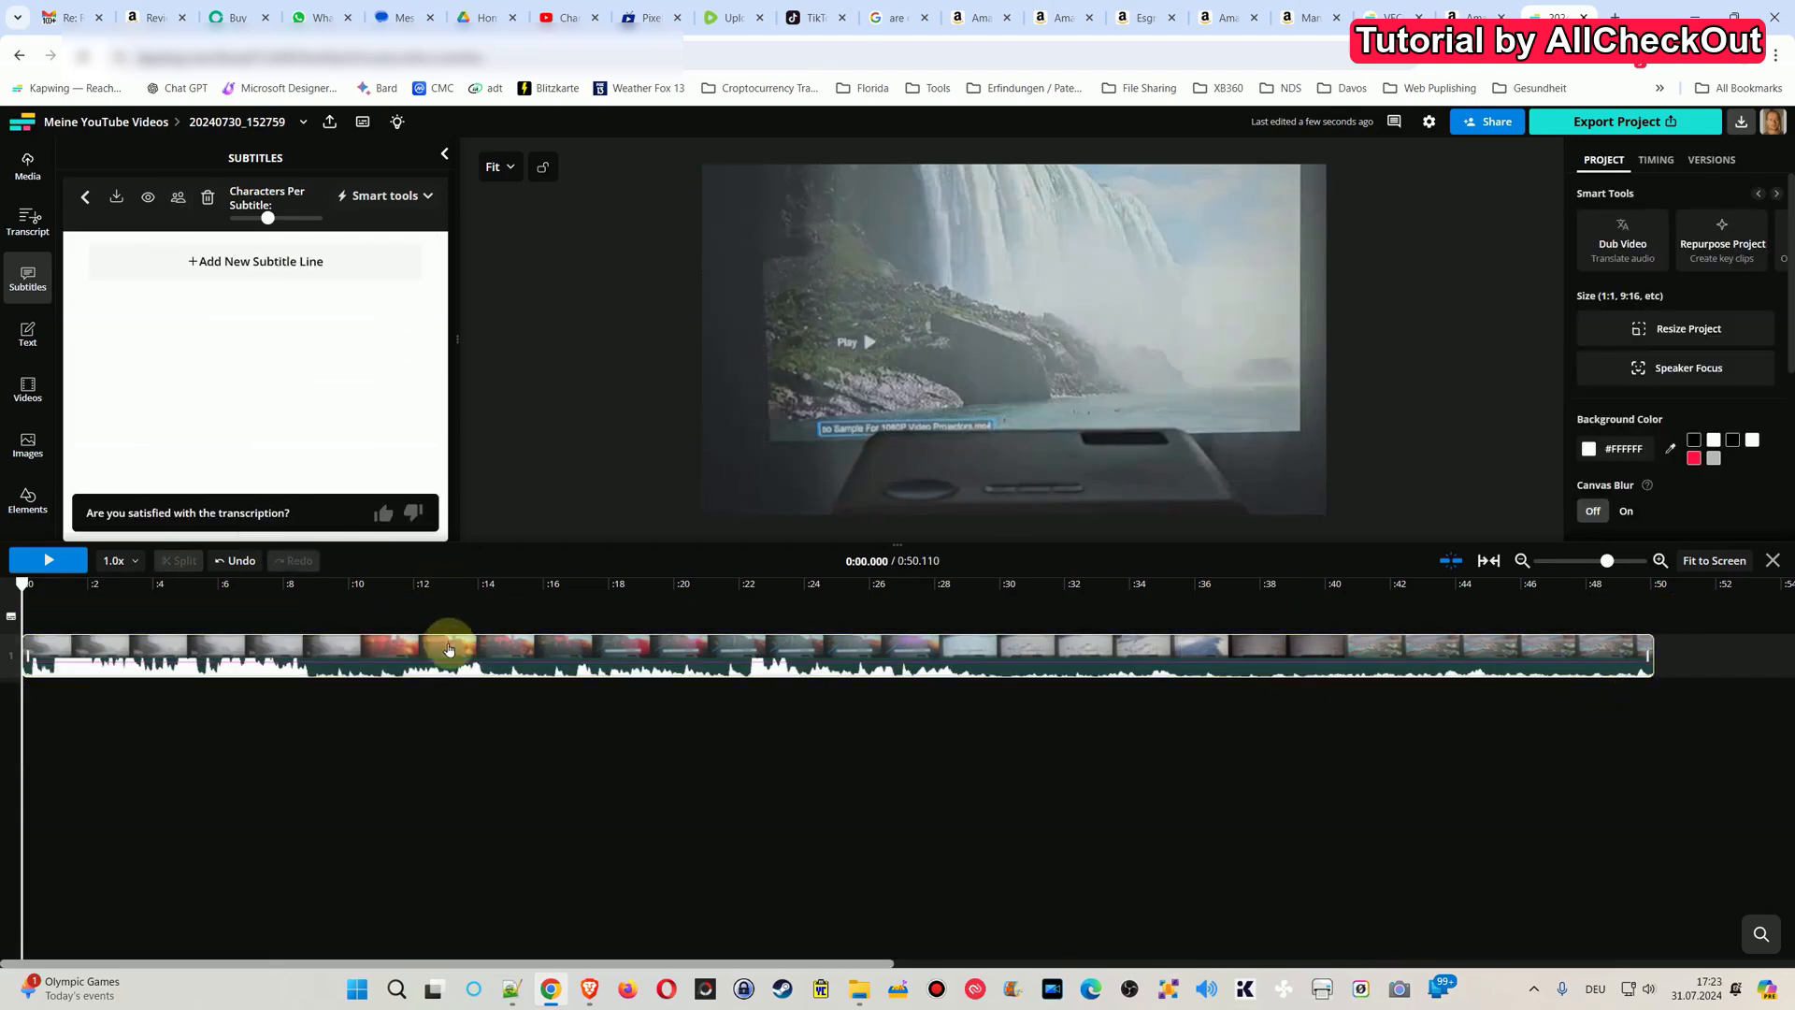
- Apply Smart Cut to the video clip with the silence sensitivity raised to nearly its maximum
left_click(449, 648)
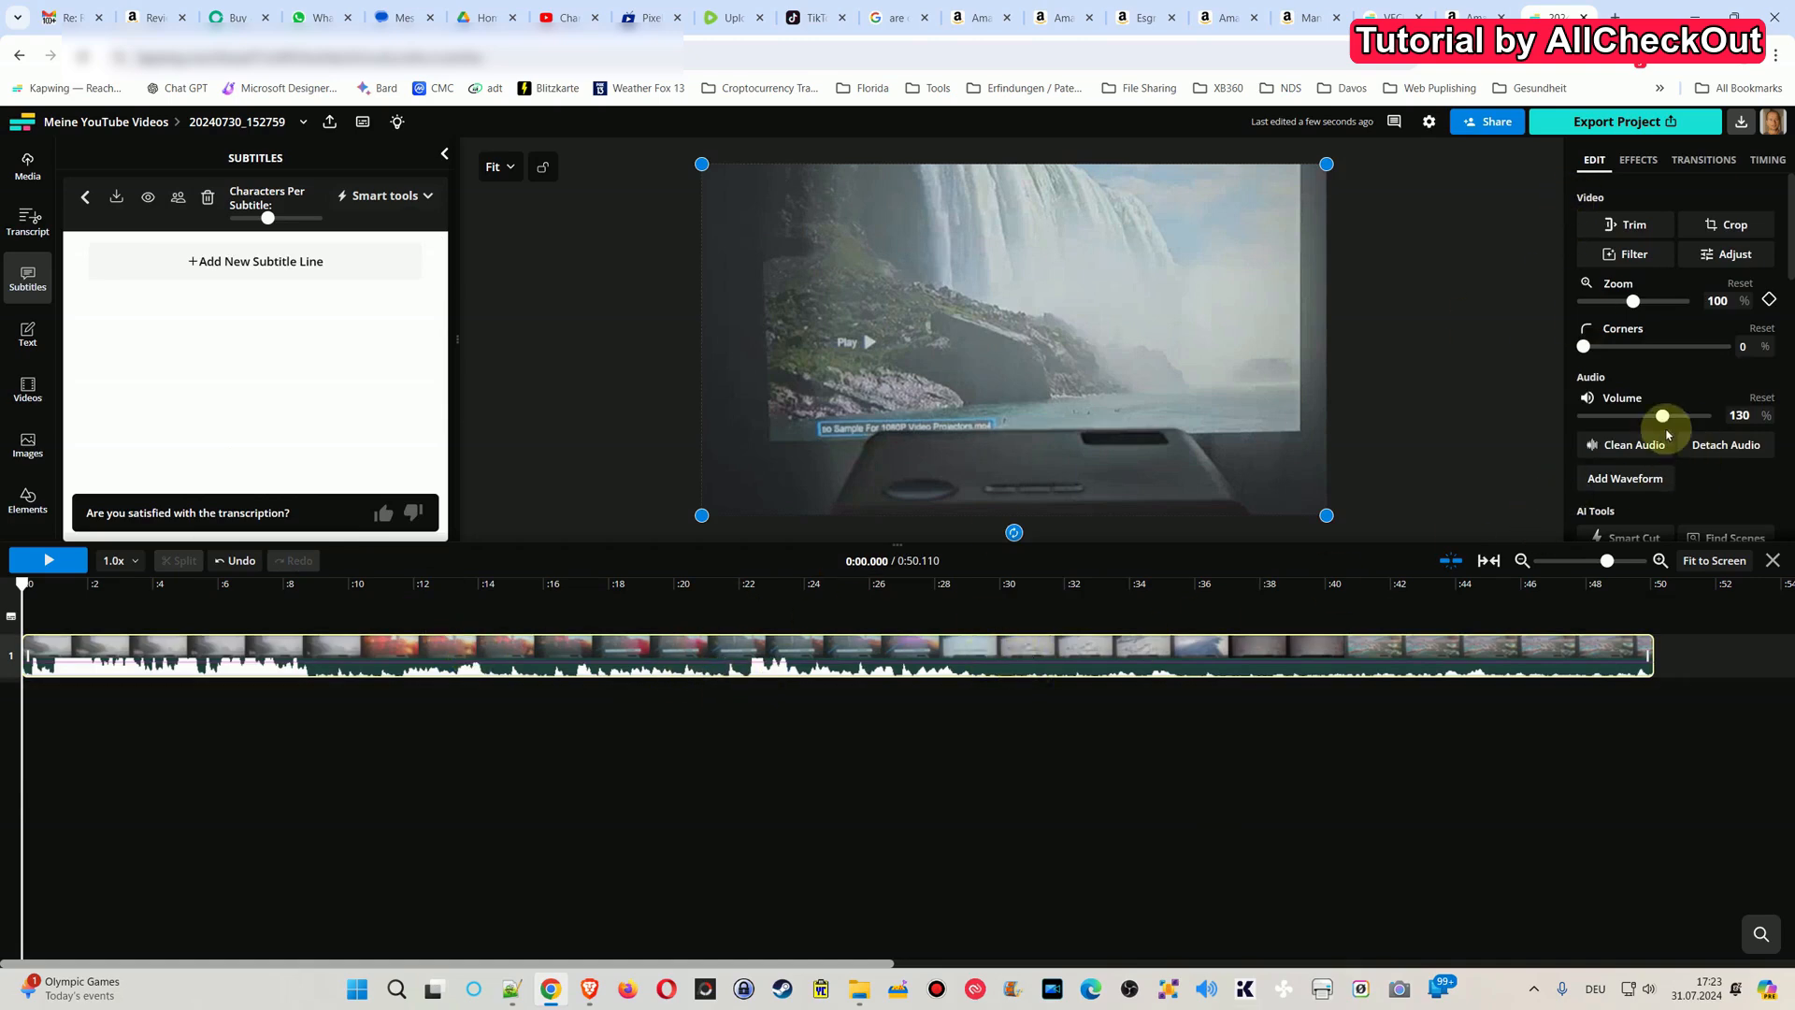
scroll(1667, 434, "down", 2)
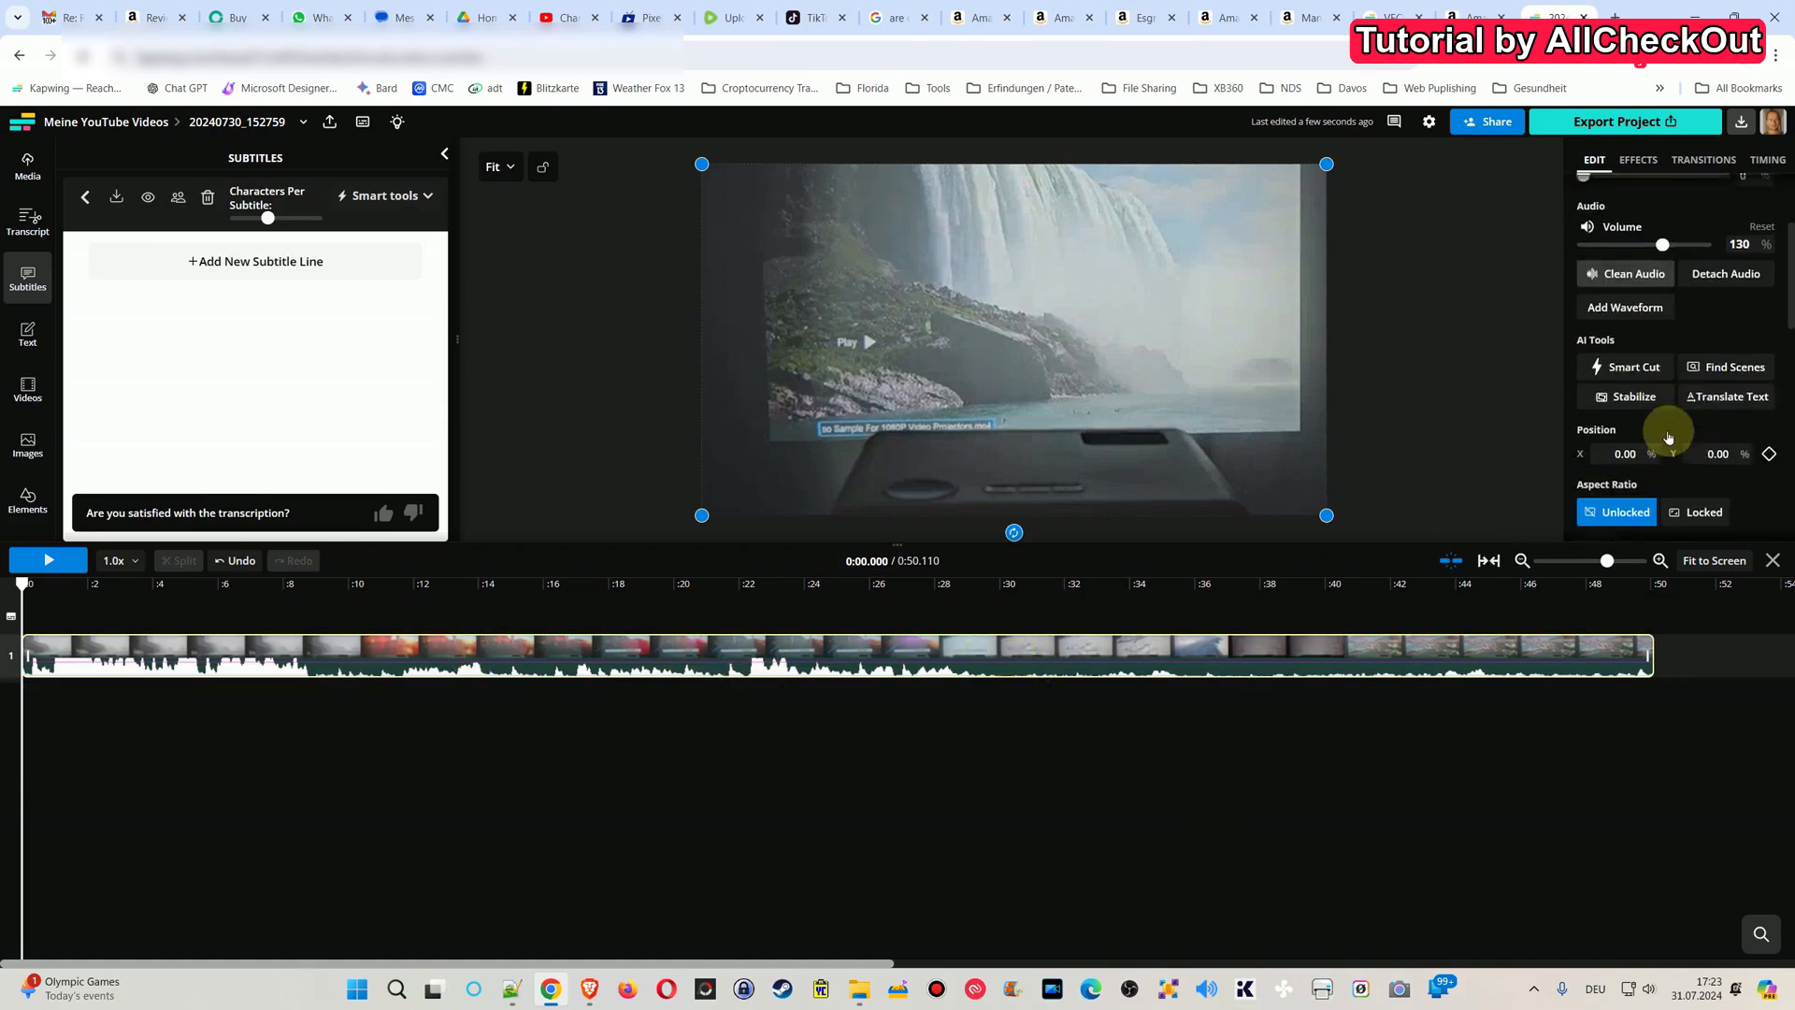
left_click(1613, 370)
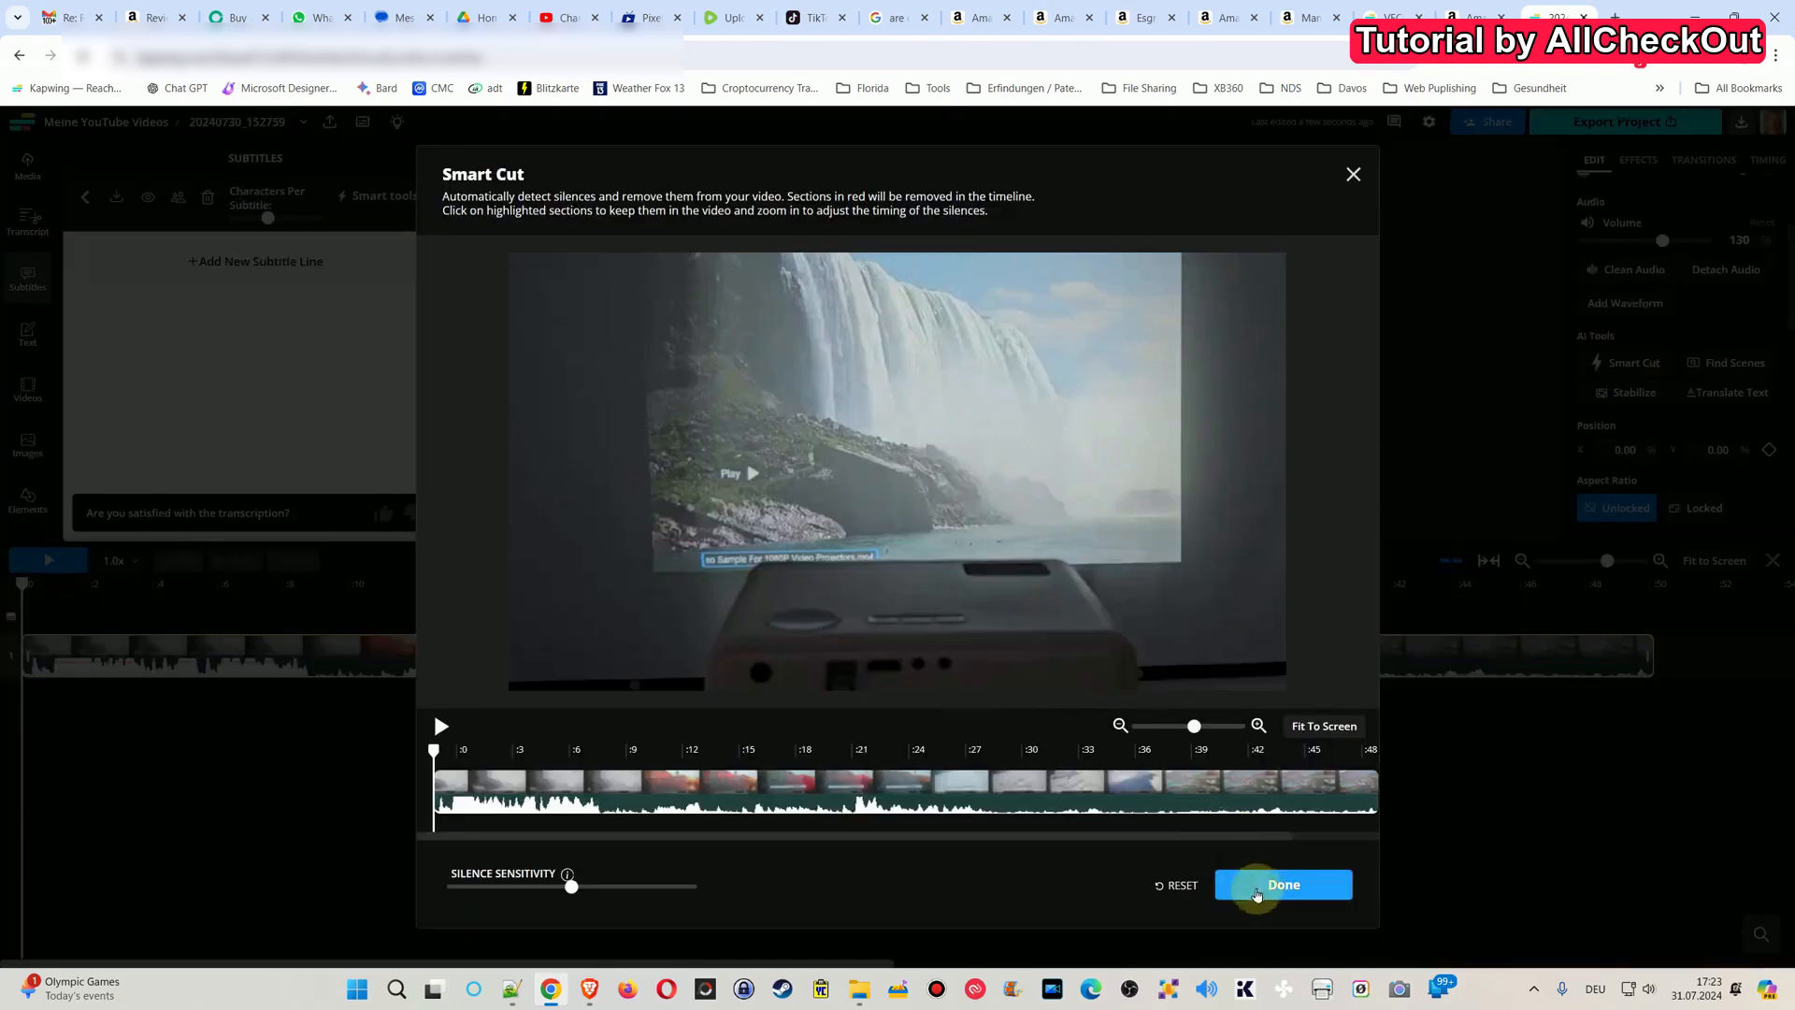
left_click_drag(571, 886, 749, 896)
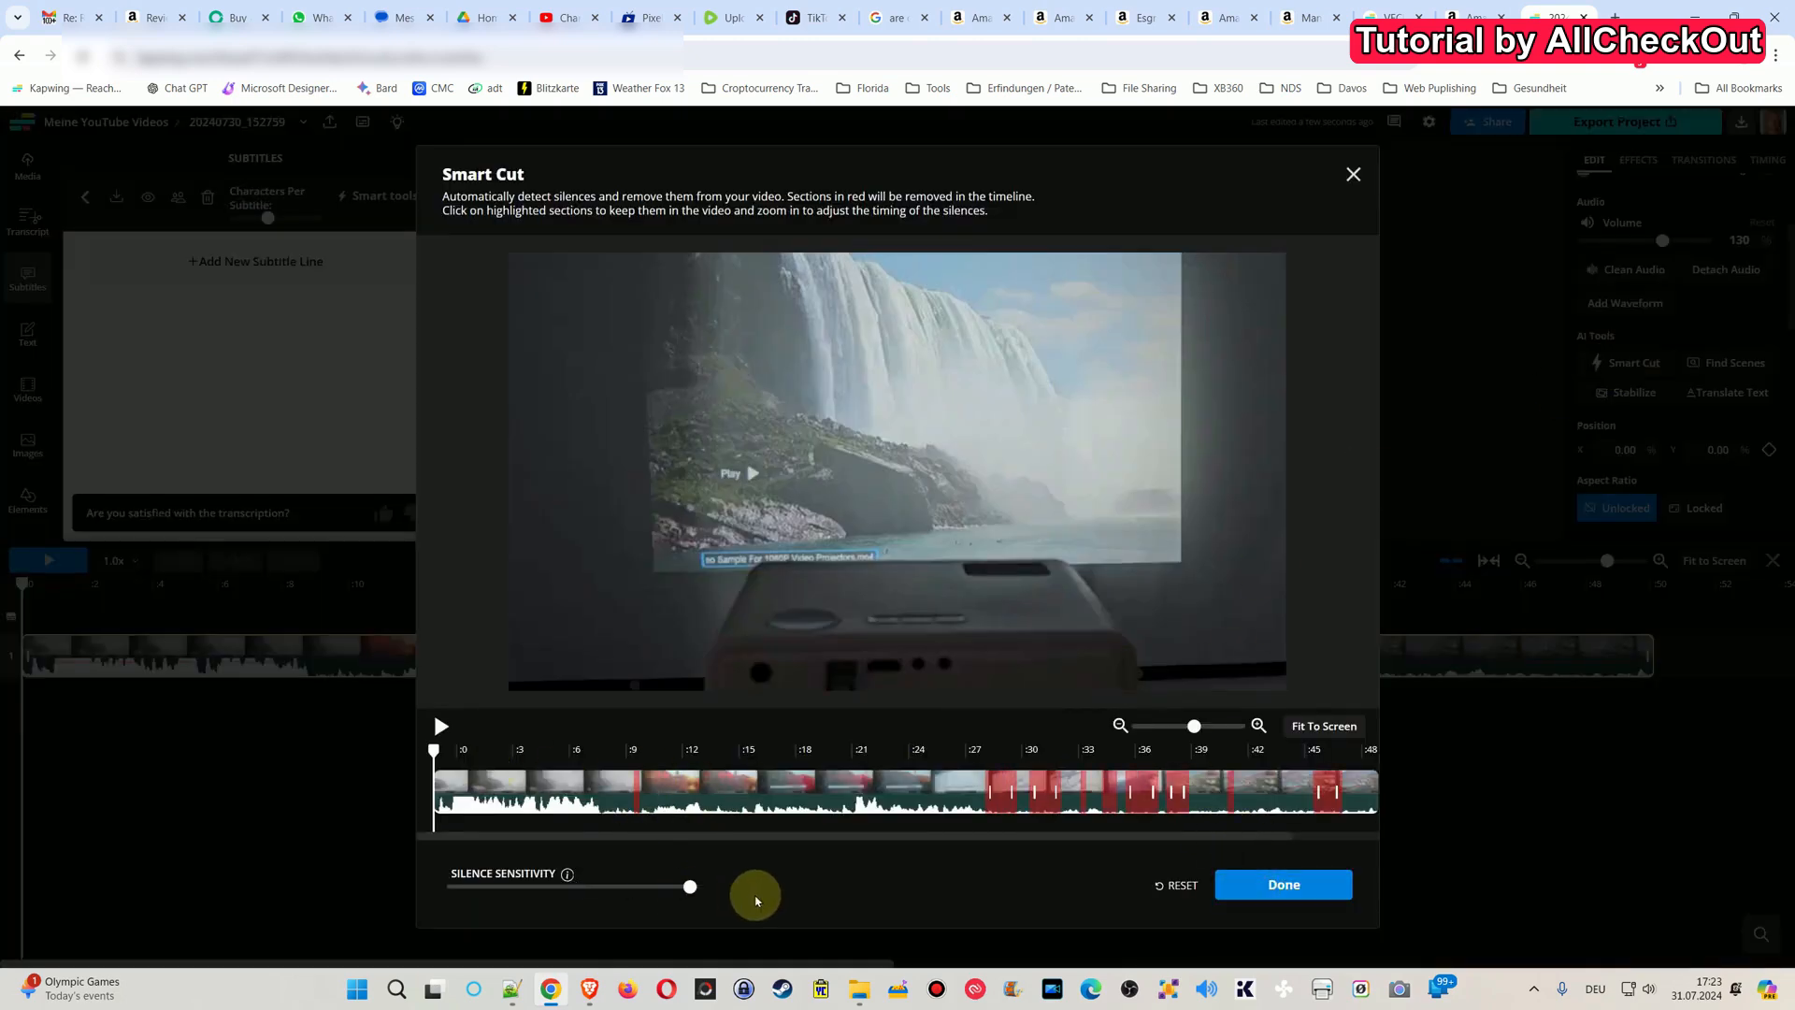
left_click(1289, 884)
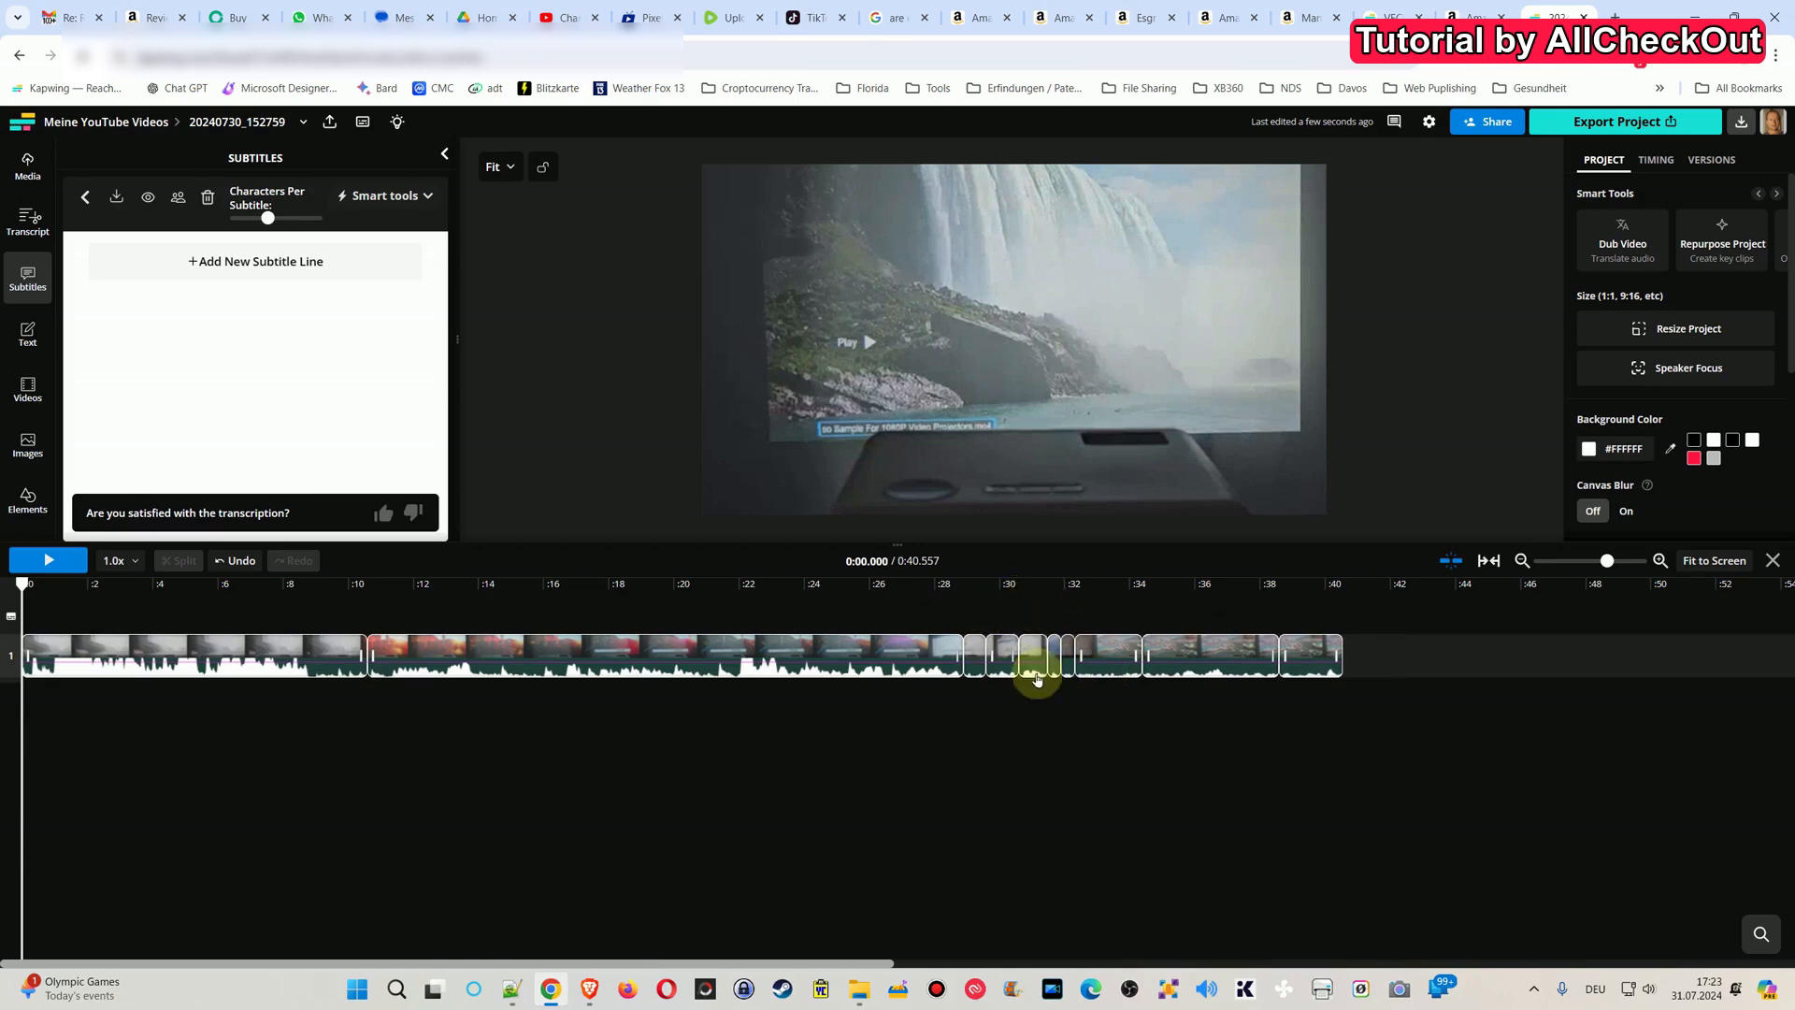
- Select all the cut video clips and detach their audio onto a separate track
left_click_drag(1435, 657, 103, 645)
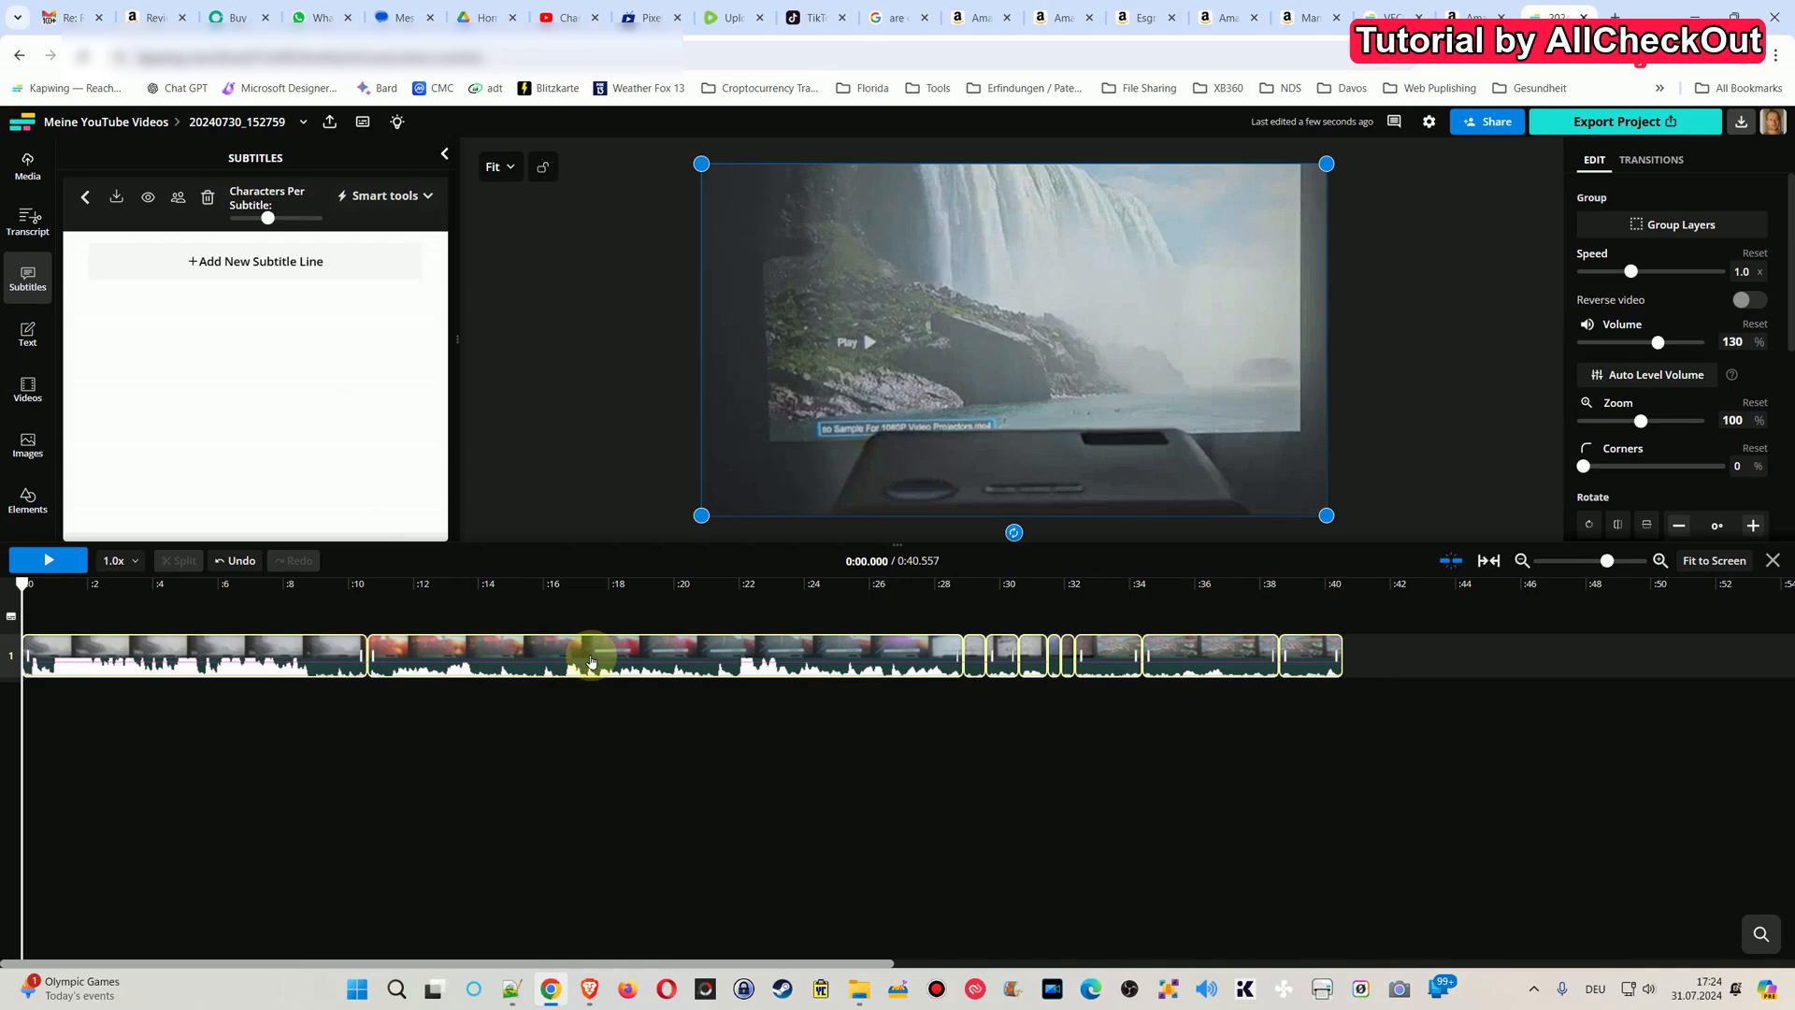
right_click(476, 655)
left_click(552, 817)
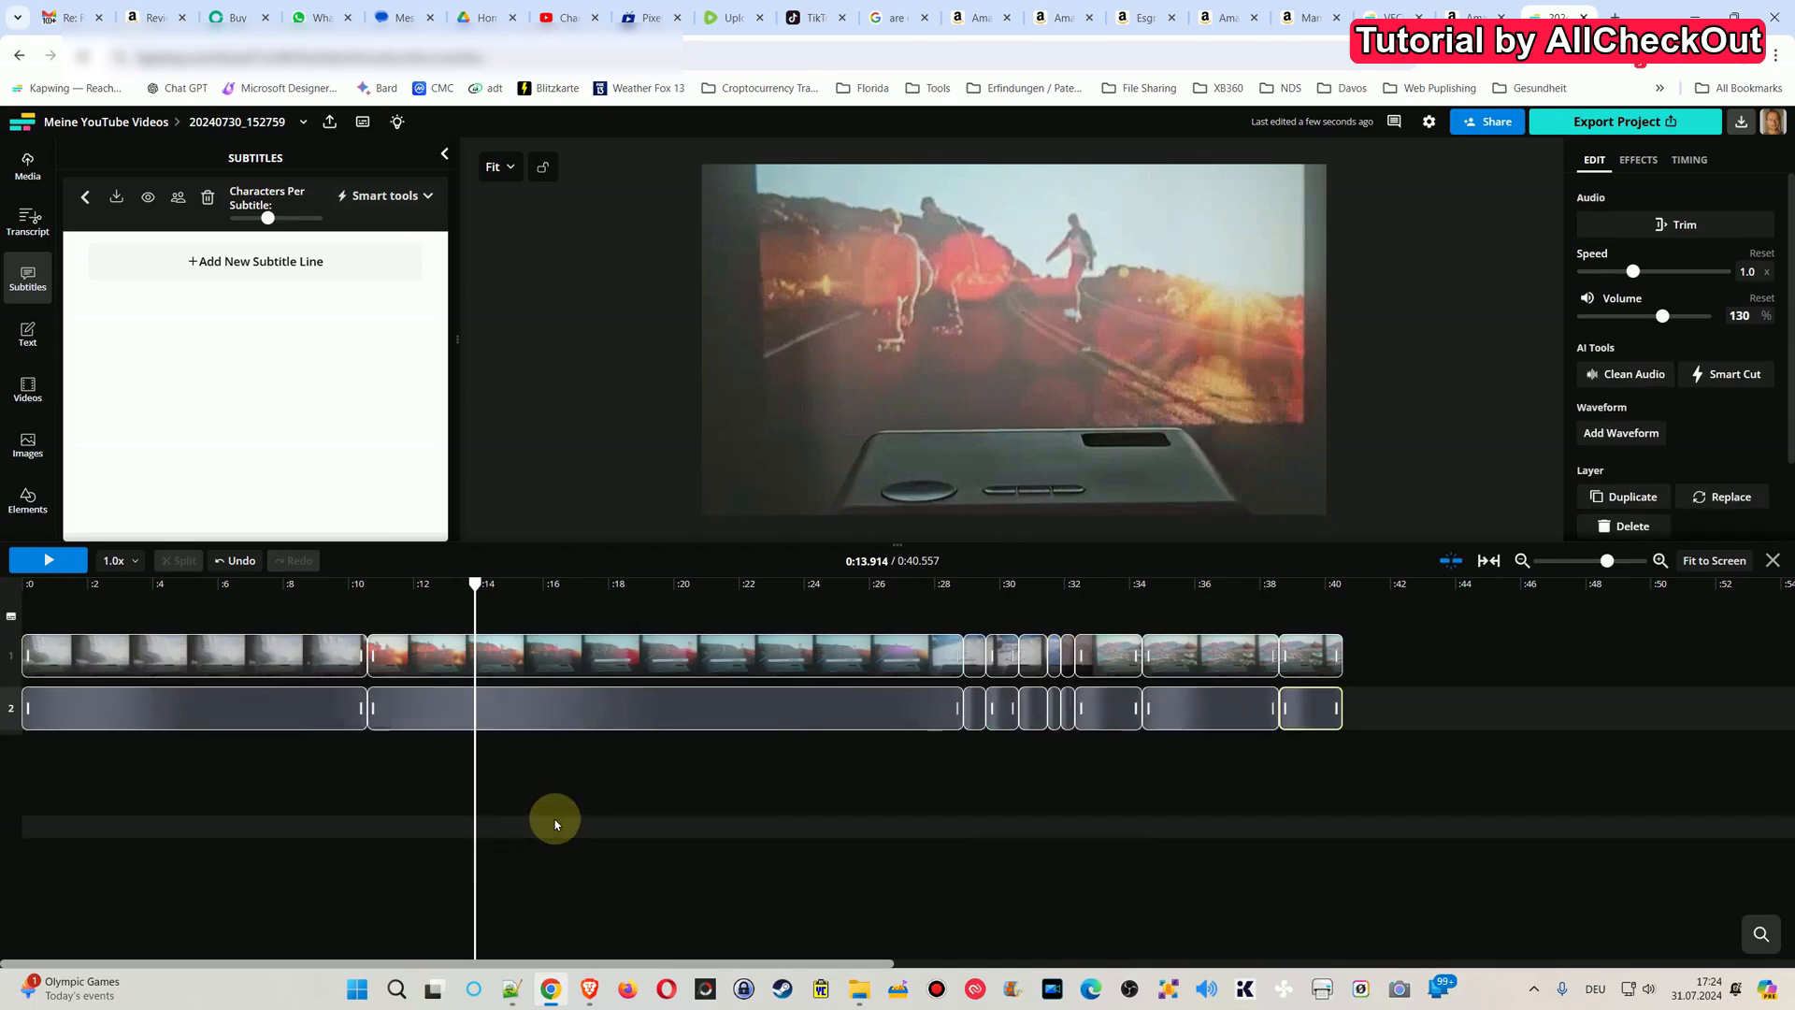
left_click(767, 607)
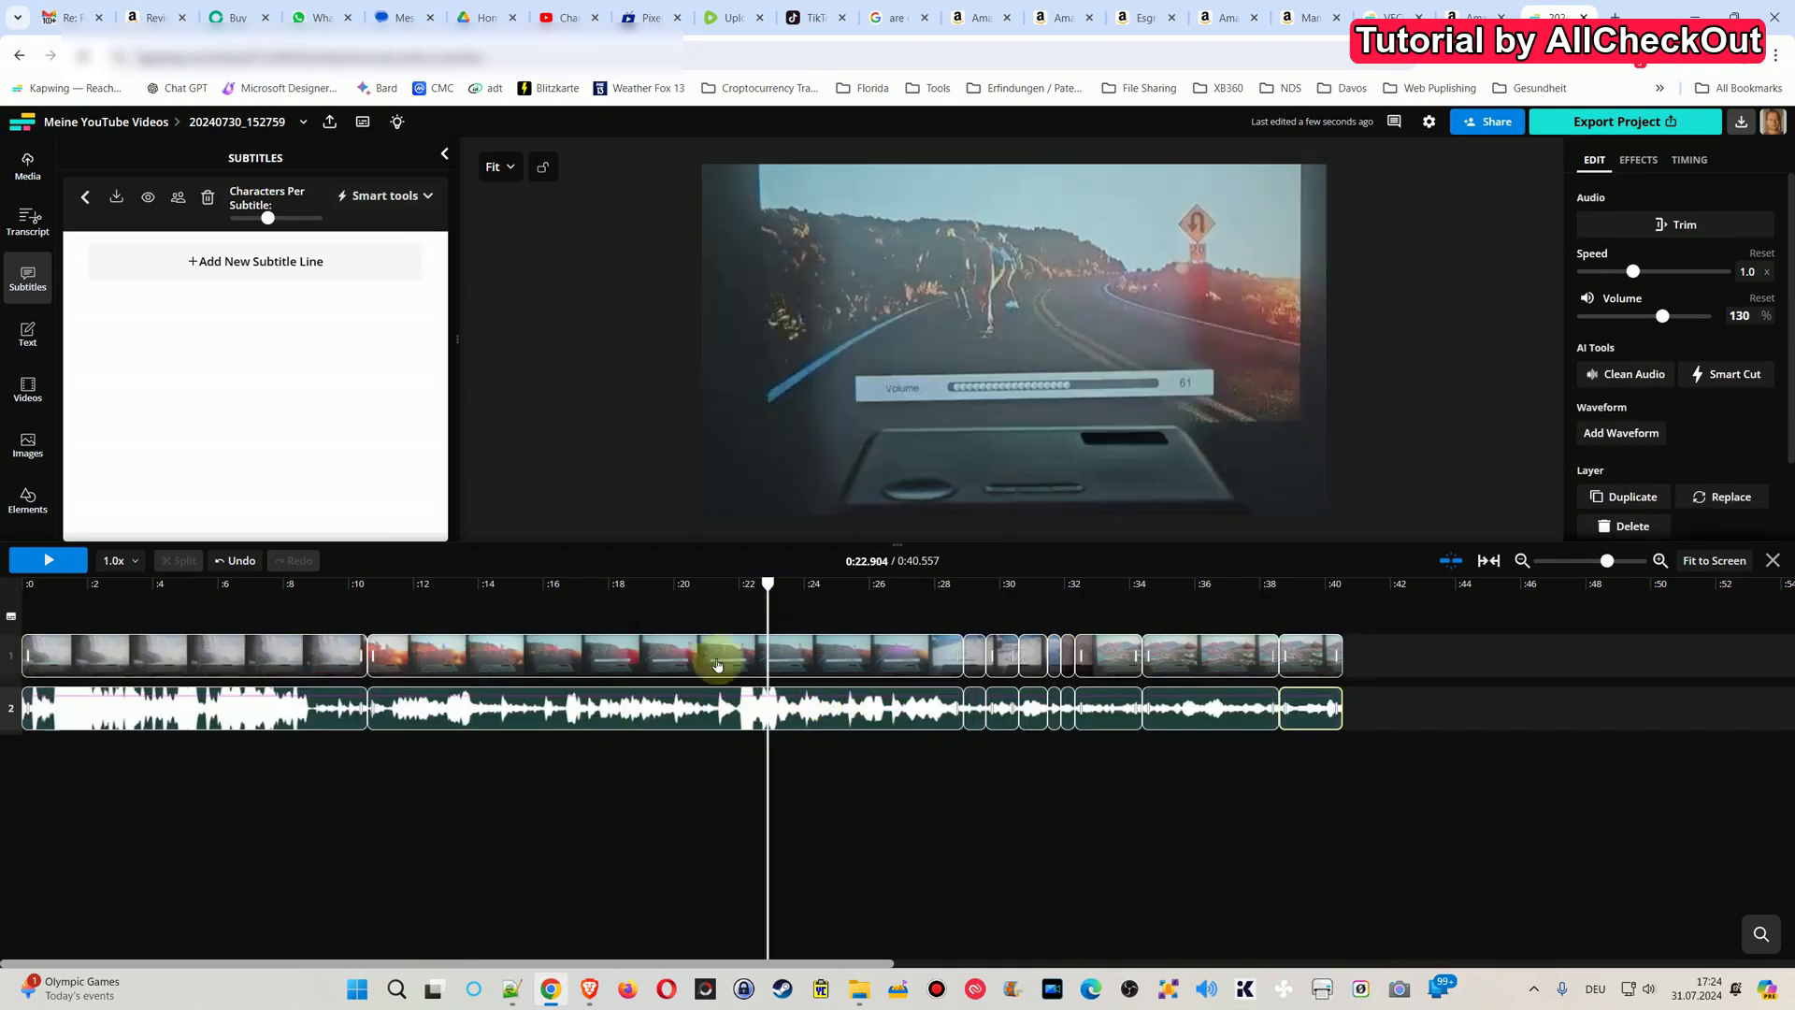
- Move several of the detached audio segments down onto separate lower tracks
left_click_drag(277, 715, 275, 787)
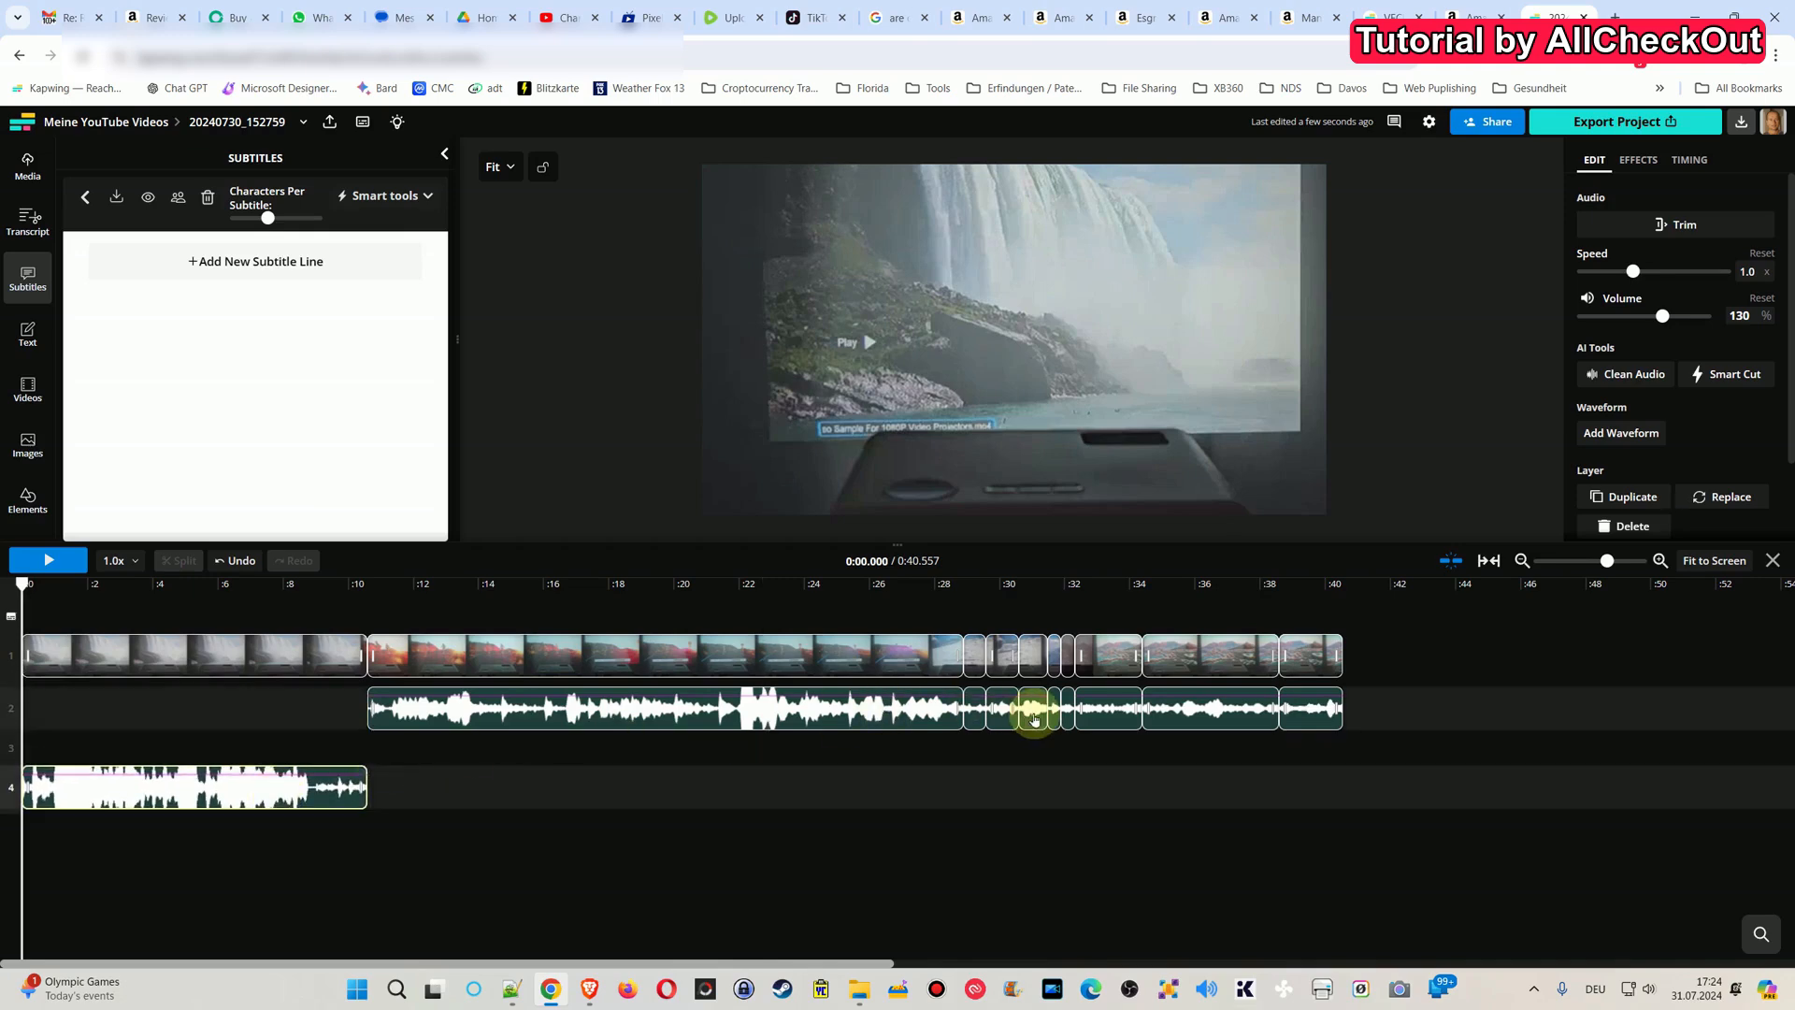
left_click_drag(975, 708, 974, 787)
left_click_drag(1035, 696, 1040, 857)
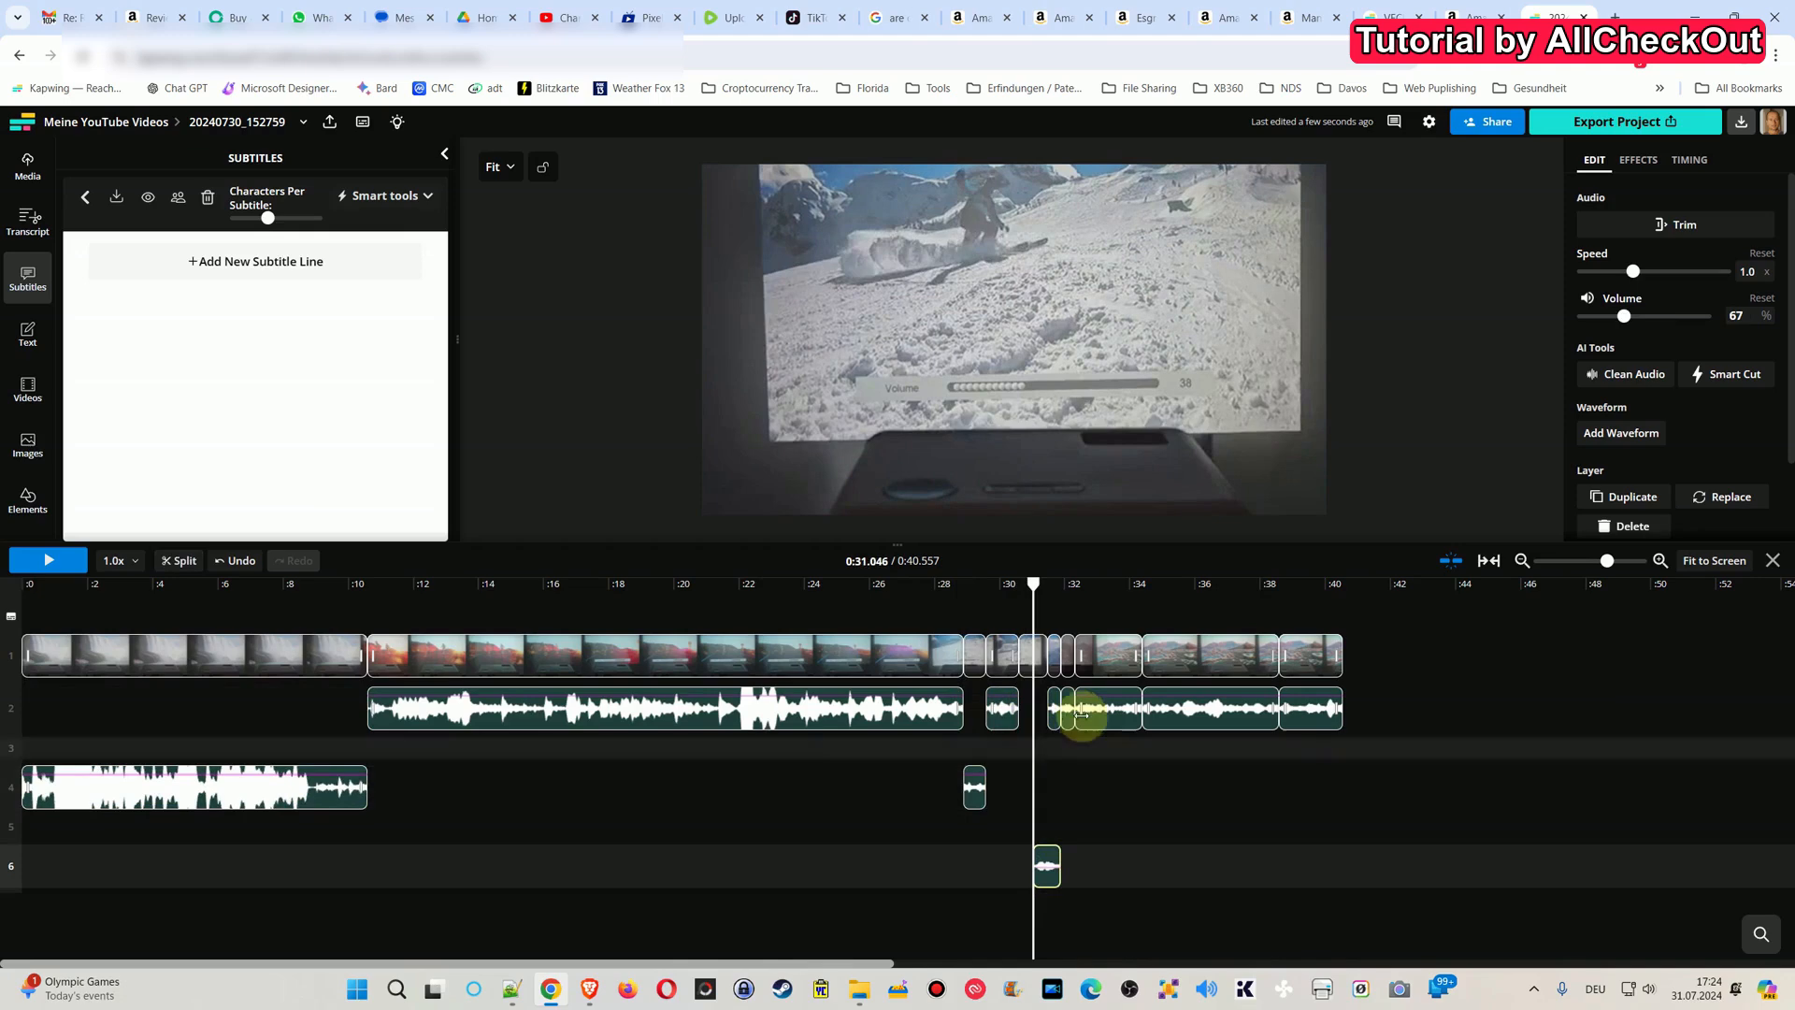
left_click_drag(1066, 714, 1068, 840)
left_click_drag(1191, 713, 1184, 793)
left_click_drag(1333, 711, 1312, 781)
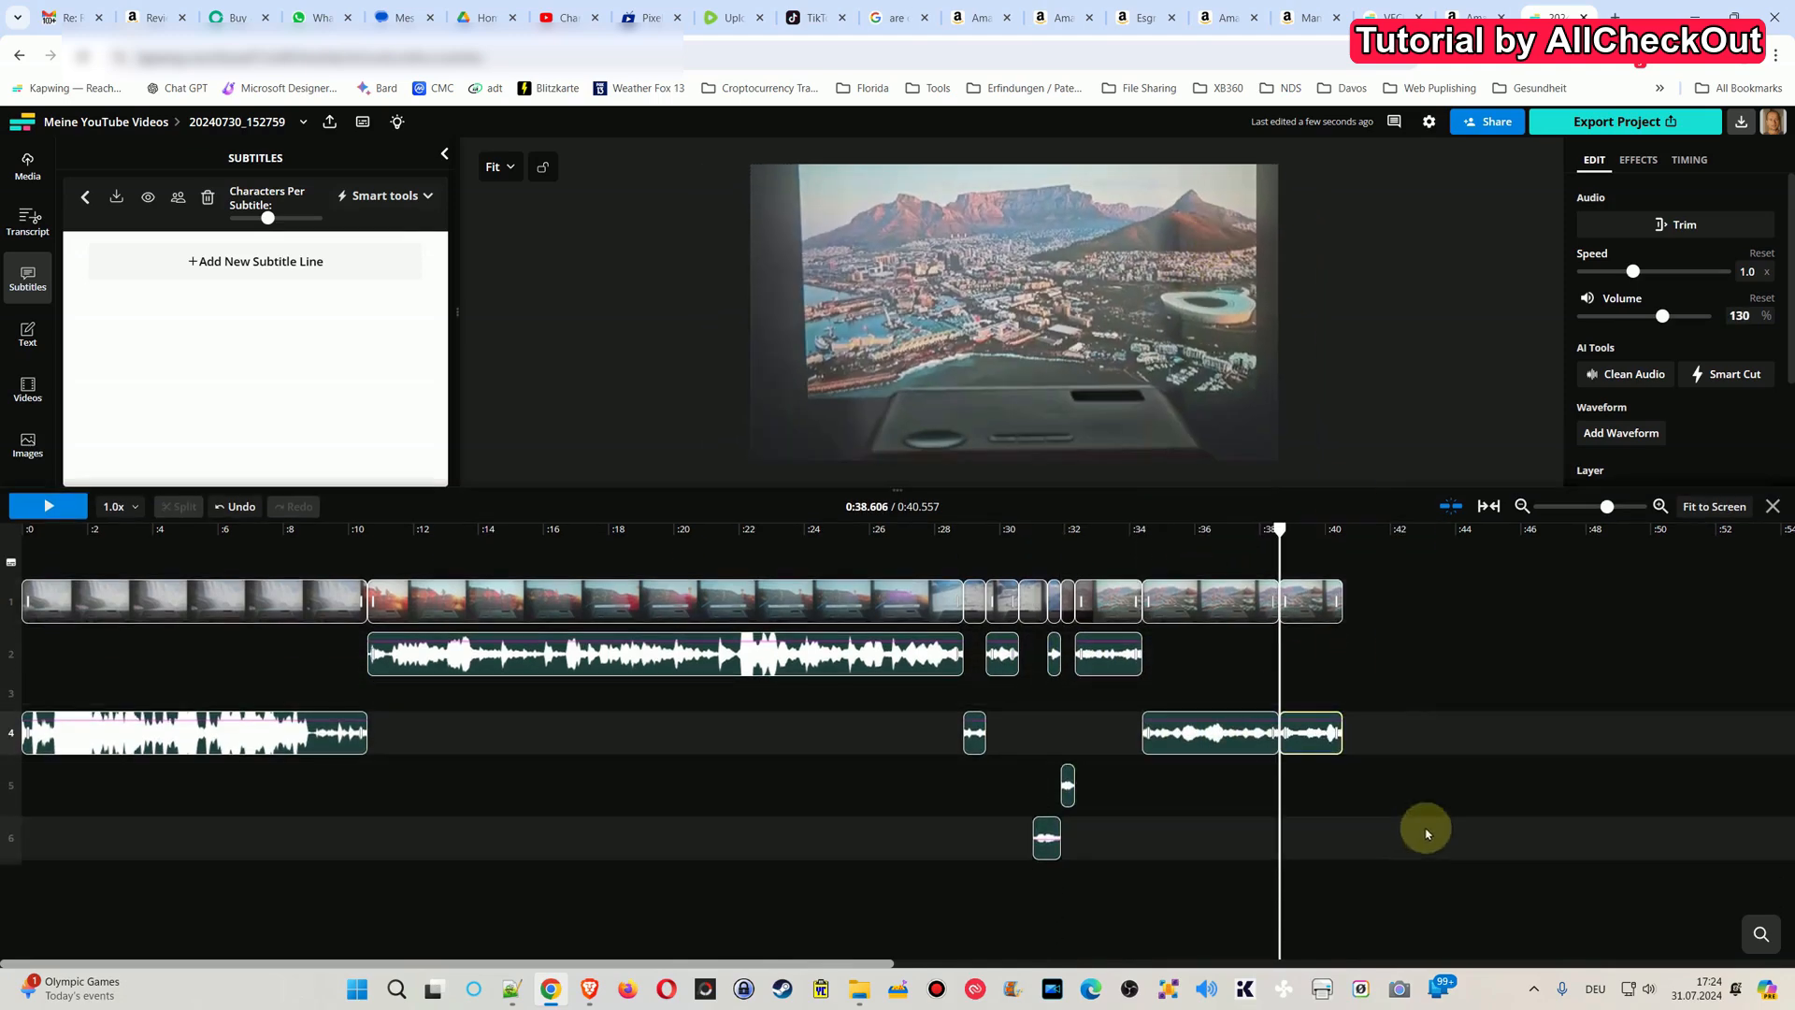
- Paste copies of the later audio segments starting at about 0:28.5, and undo all the audio segment copies and moves
left_click_drag(1414, 850, 975, 660)
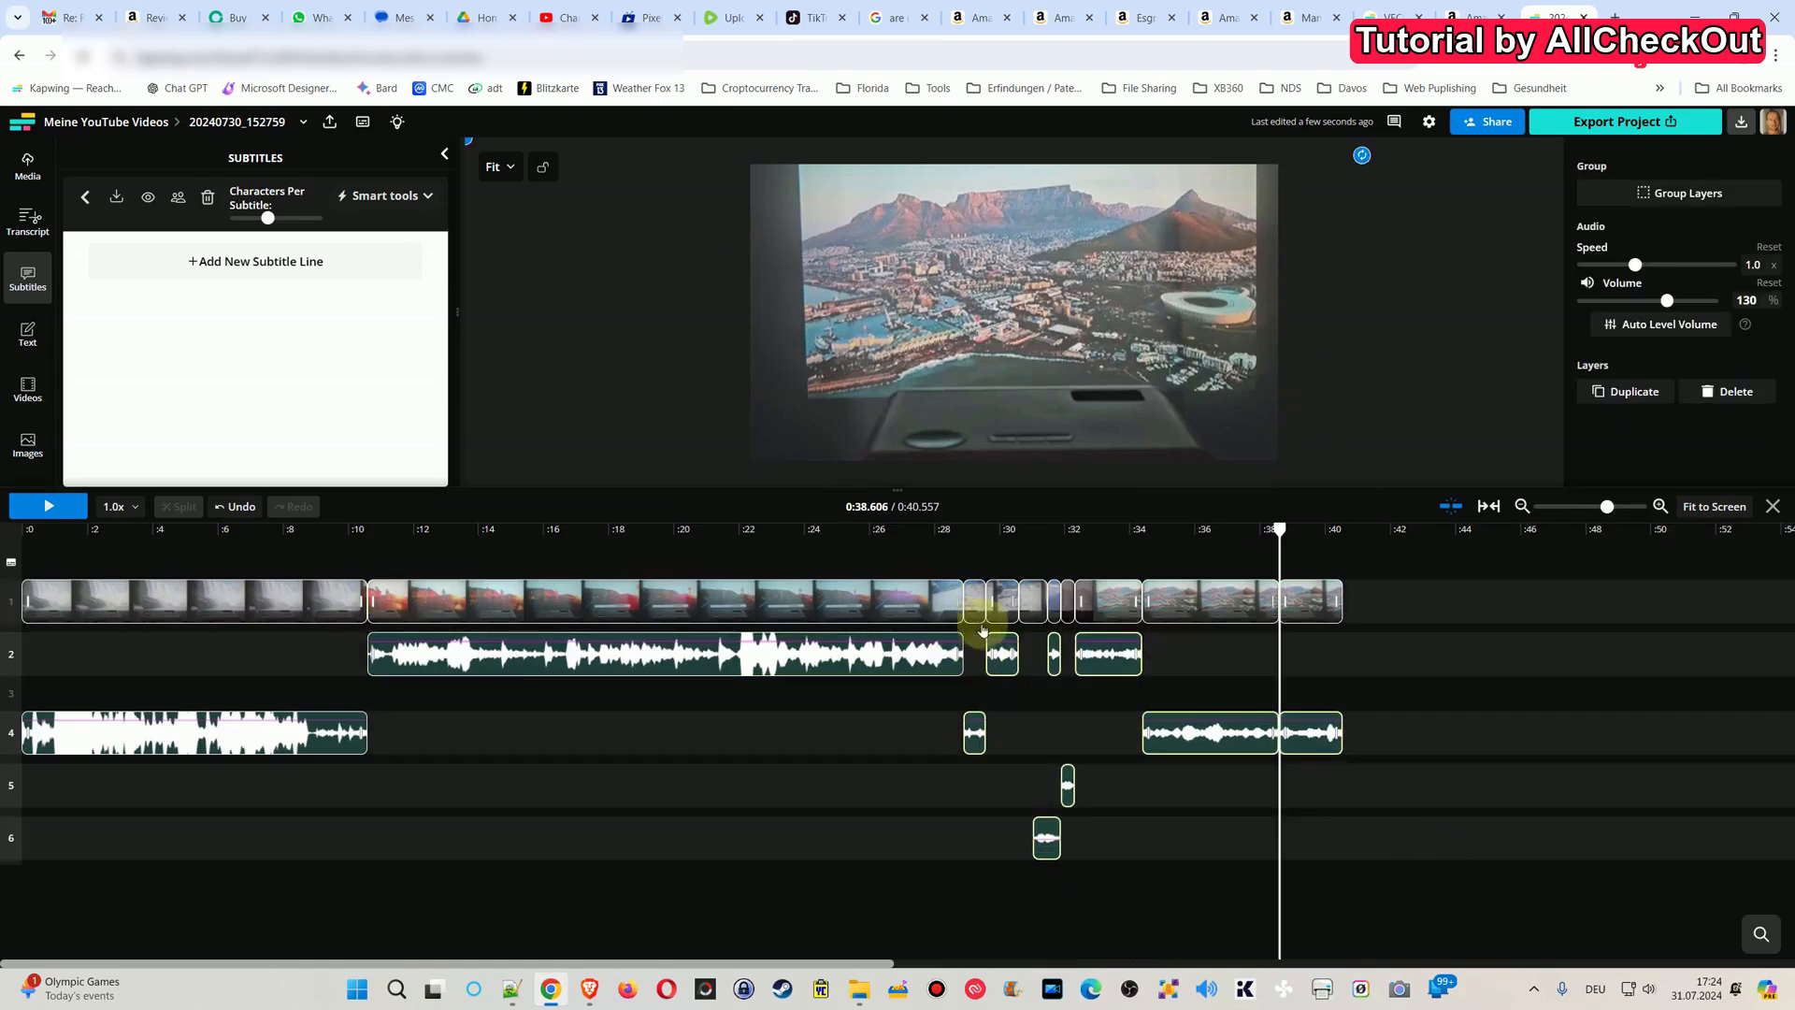
key("ctrl+c")
key("ctrl+v")
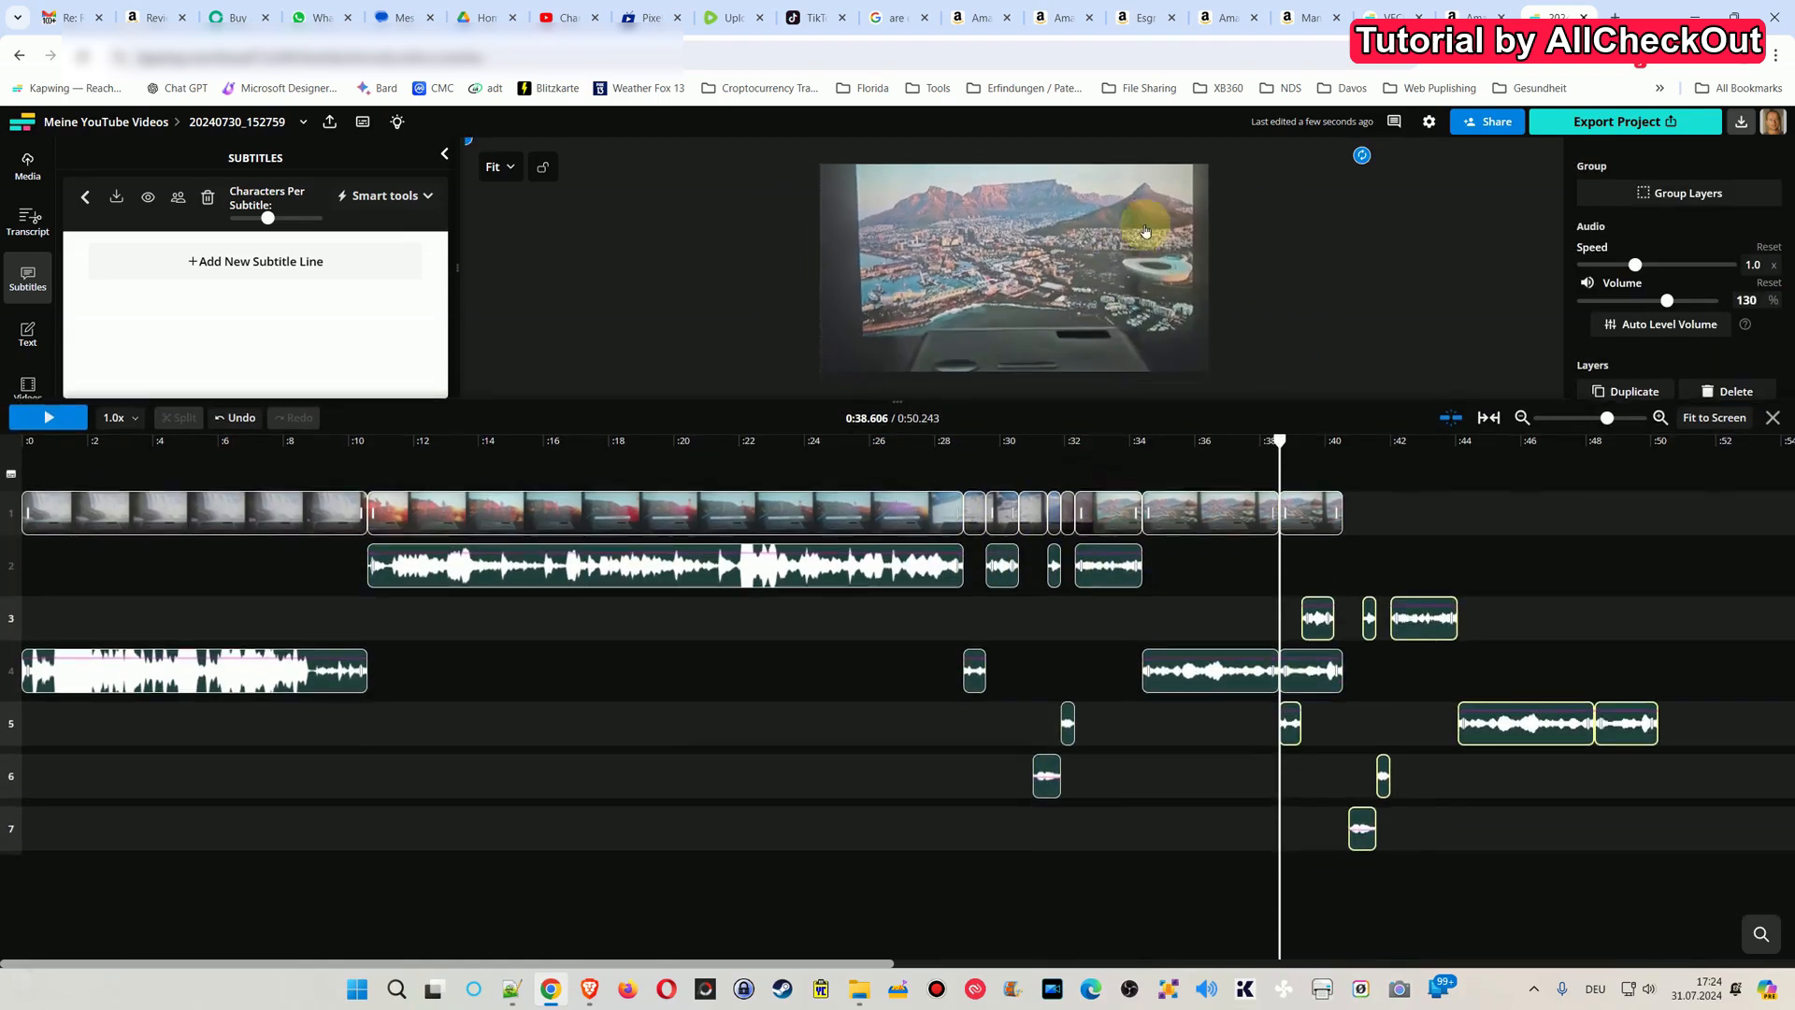
left_click_drag(1416, 623, 1088, 673)
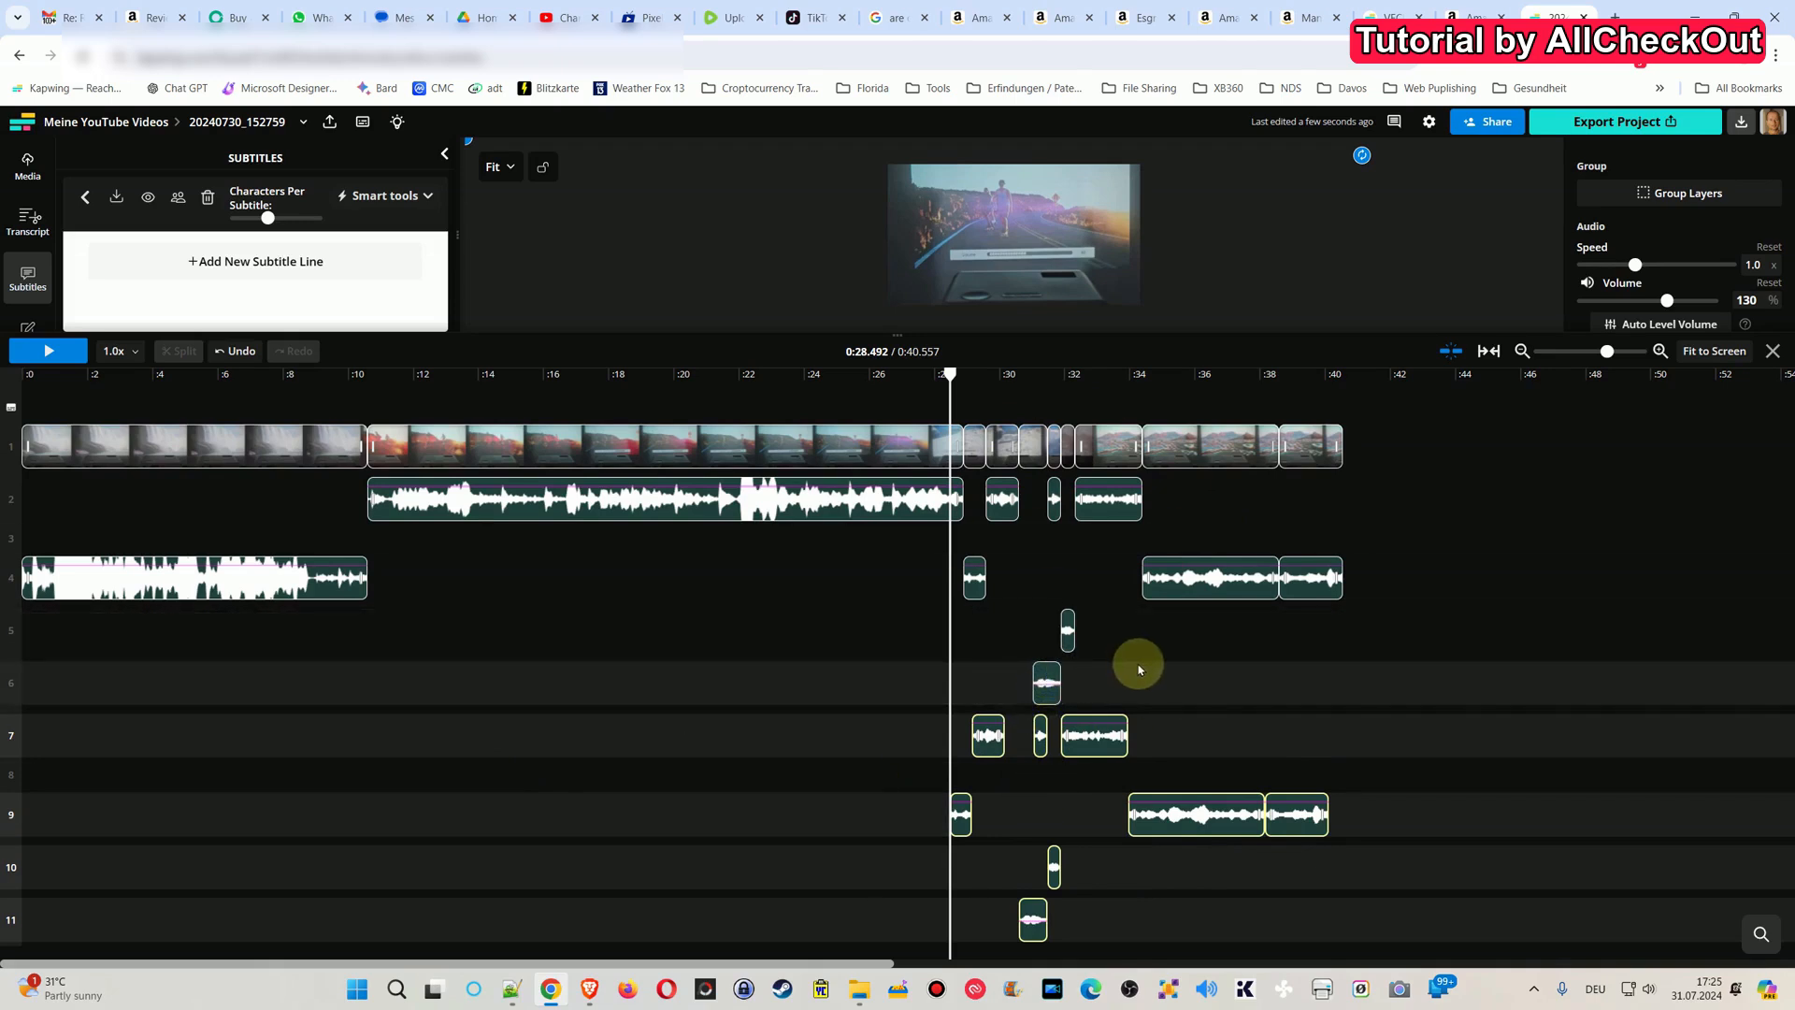
left_click_drag(1440, 944, 56, 500)
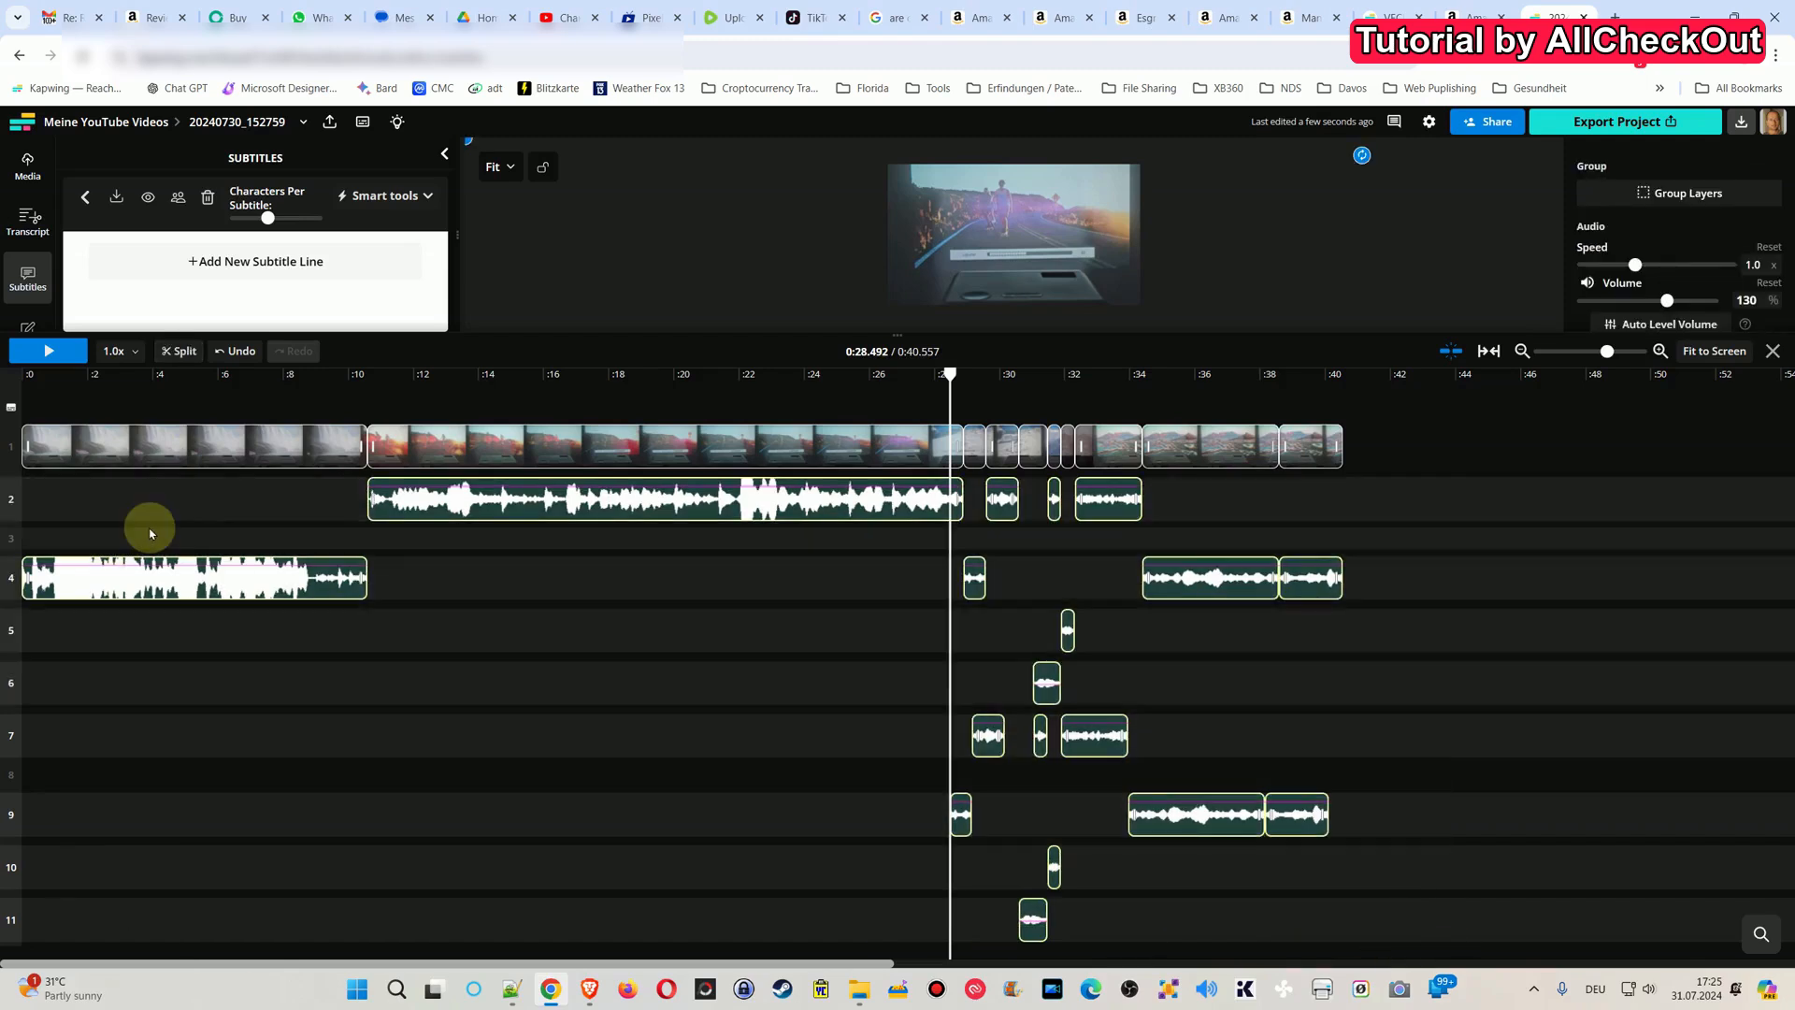
key("ctrl+z")
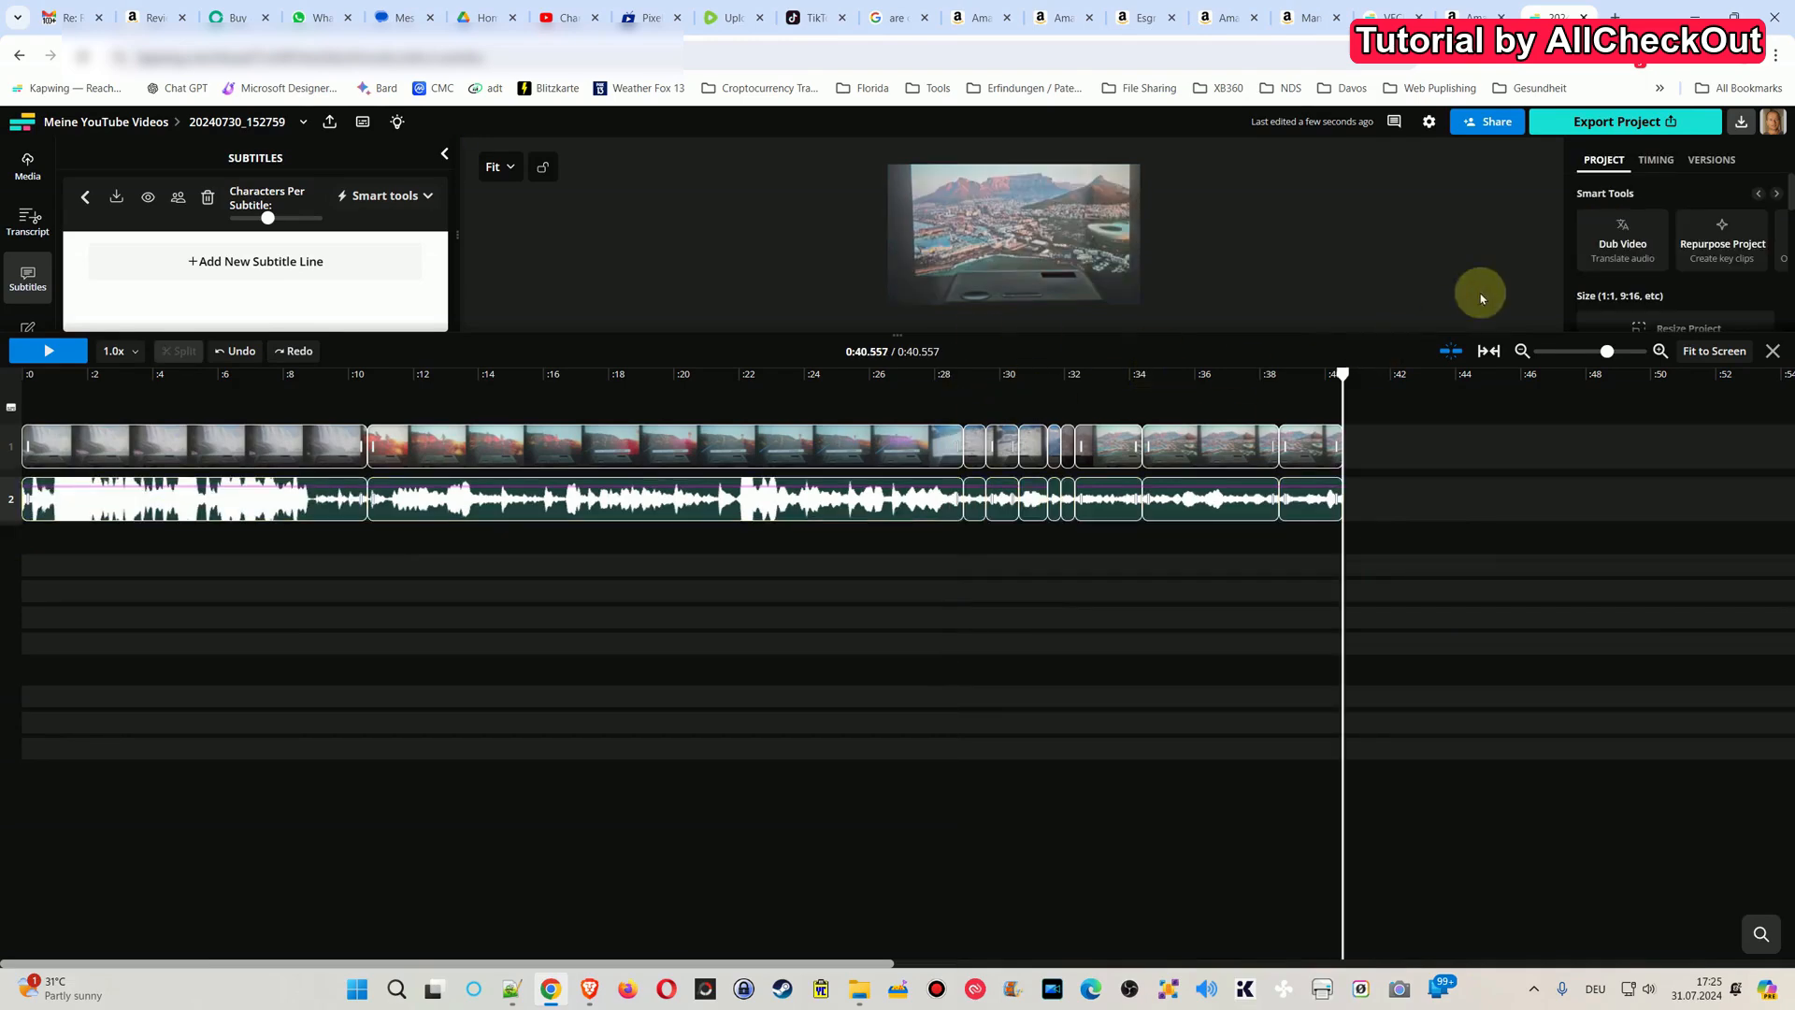
- Set the export to MP4 at 480p with a smaller-file compression level, and close the export options
left_click(1741, 122)
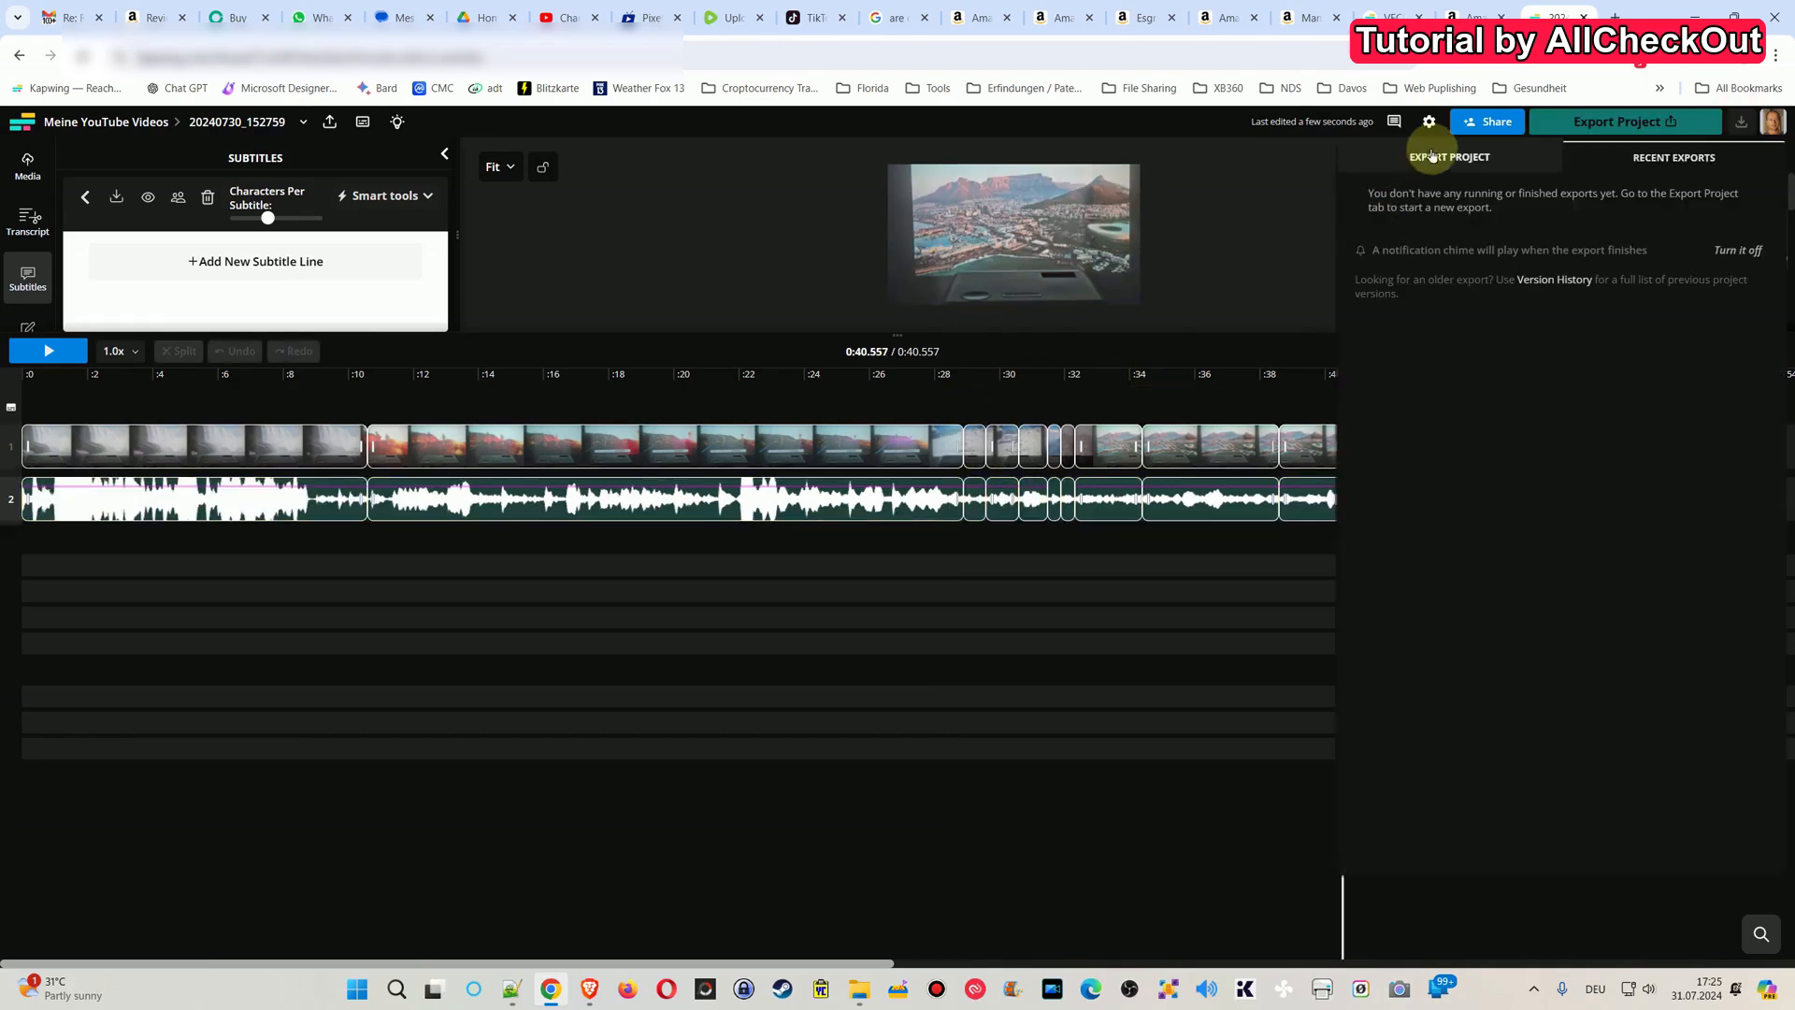
left_click(1428, 157)
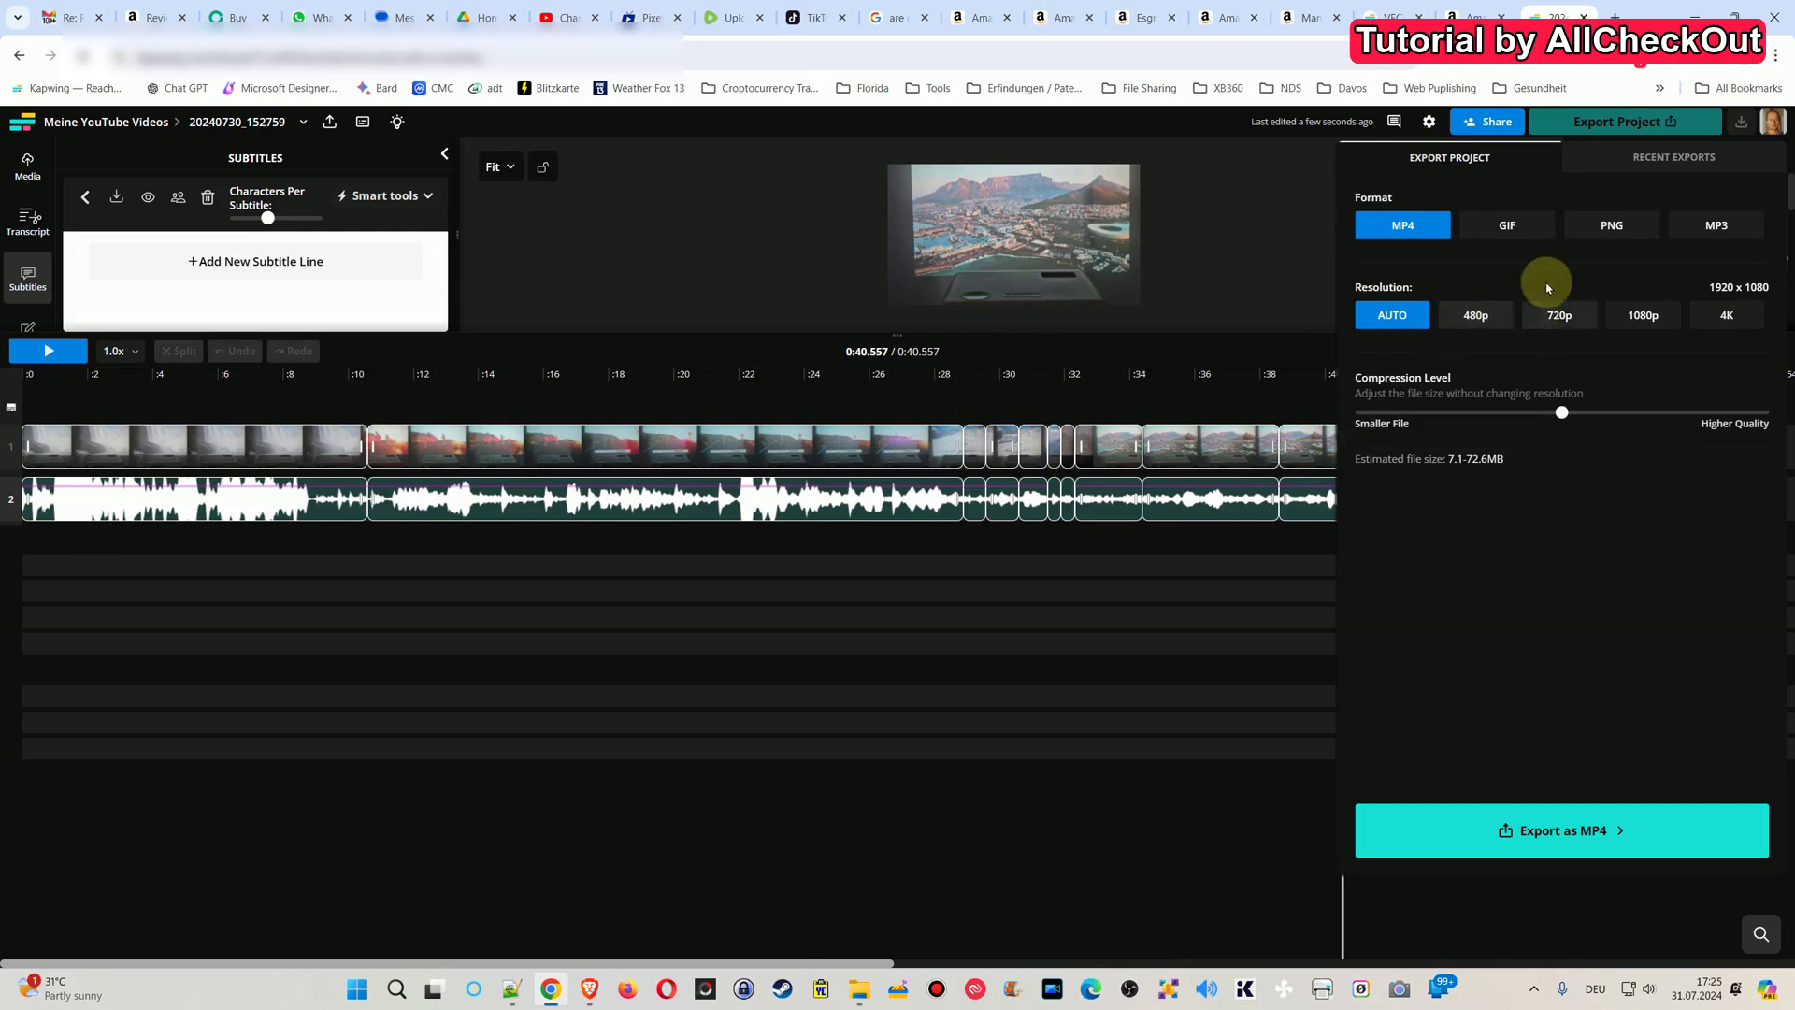
left_click(1639, 315)
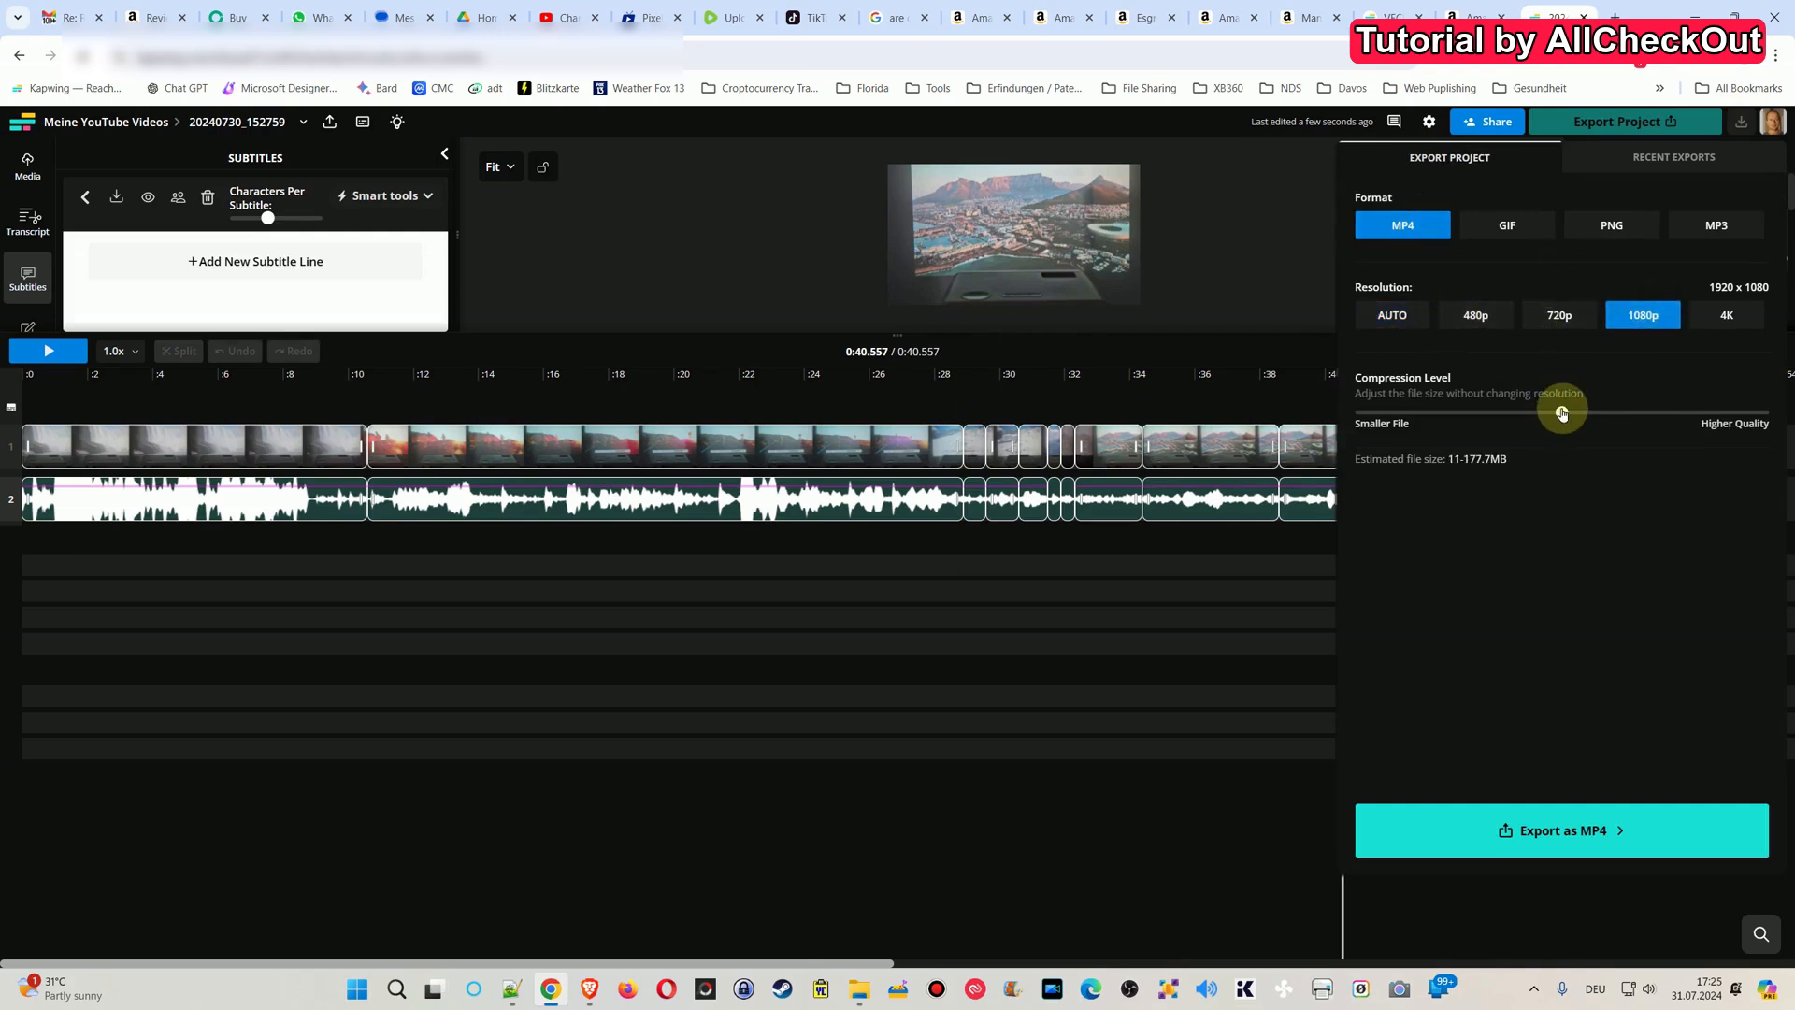
left_click(1716, 227)
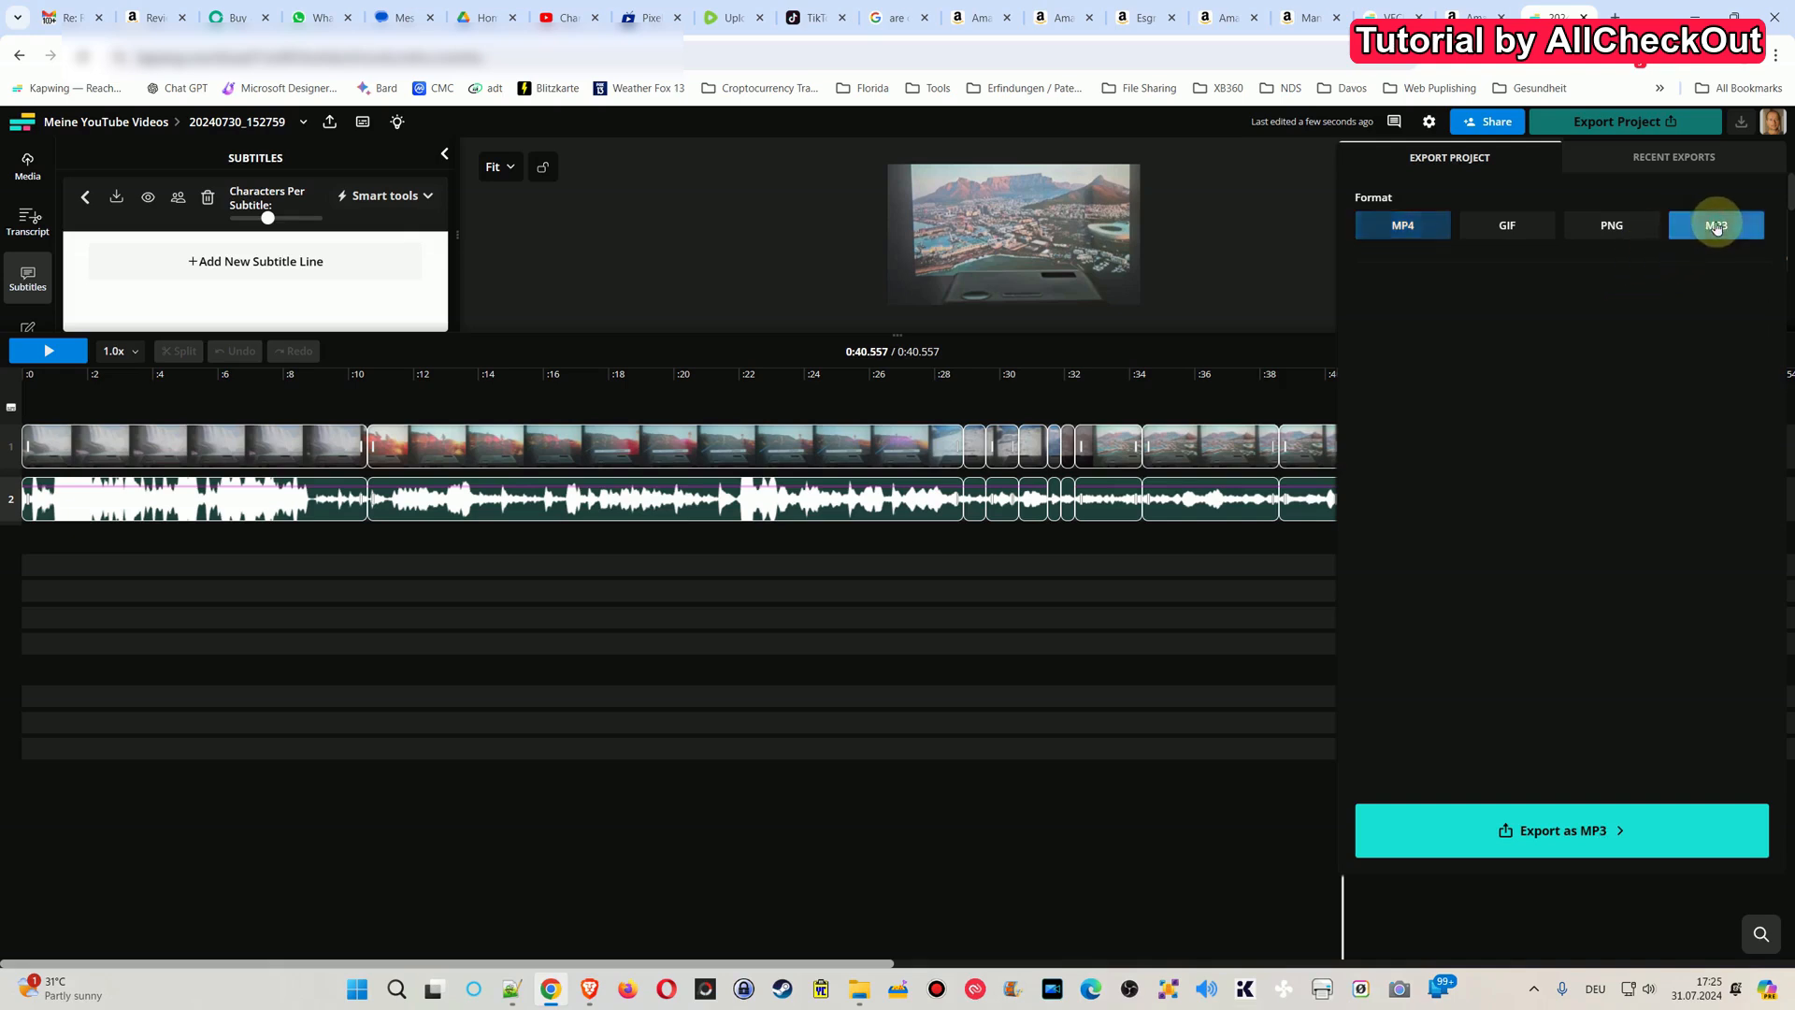
left_click(1402, 225)
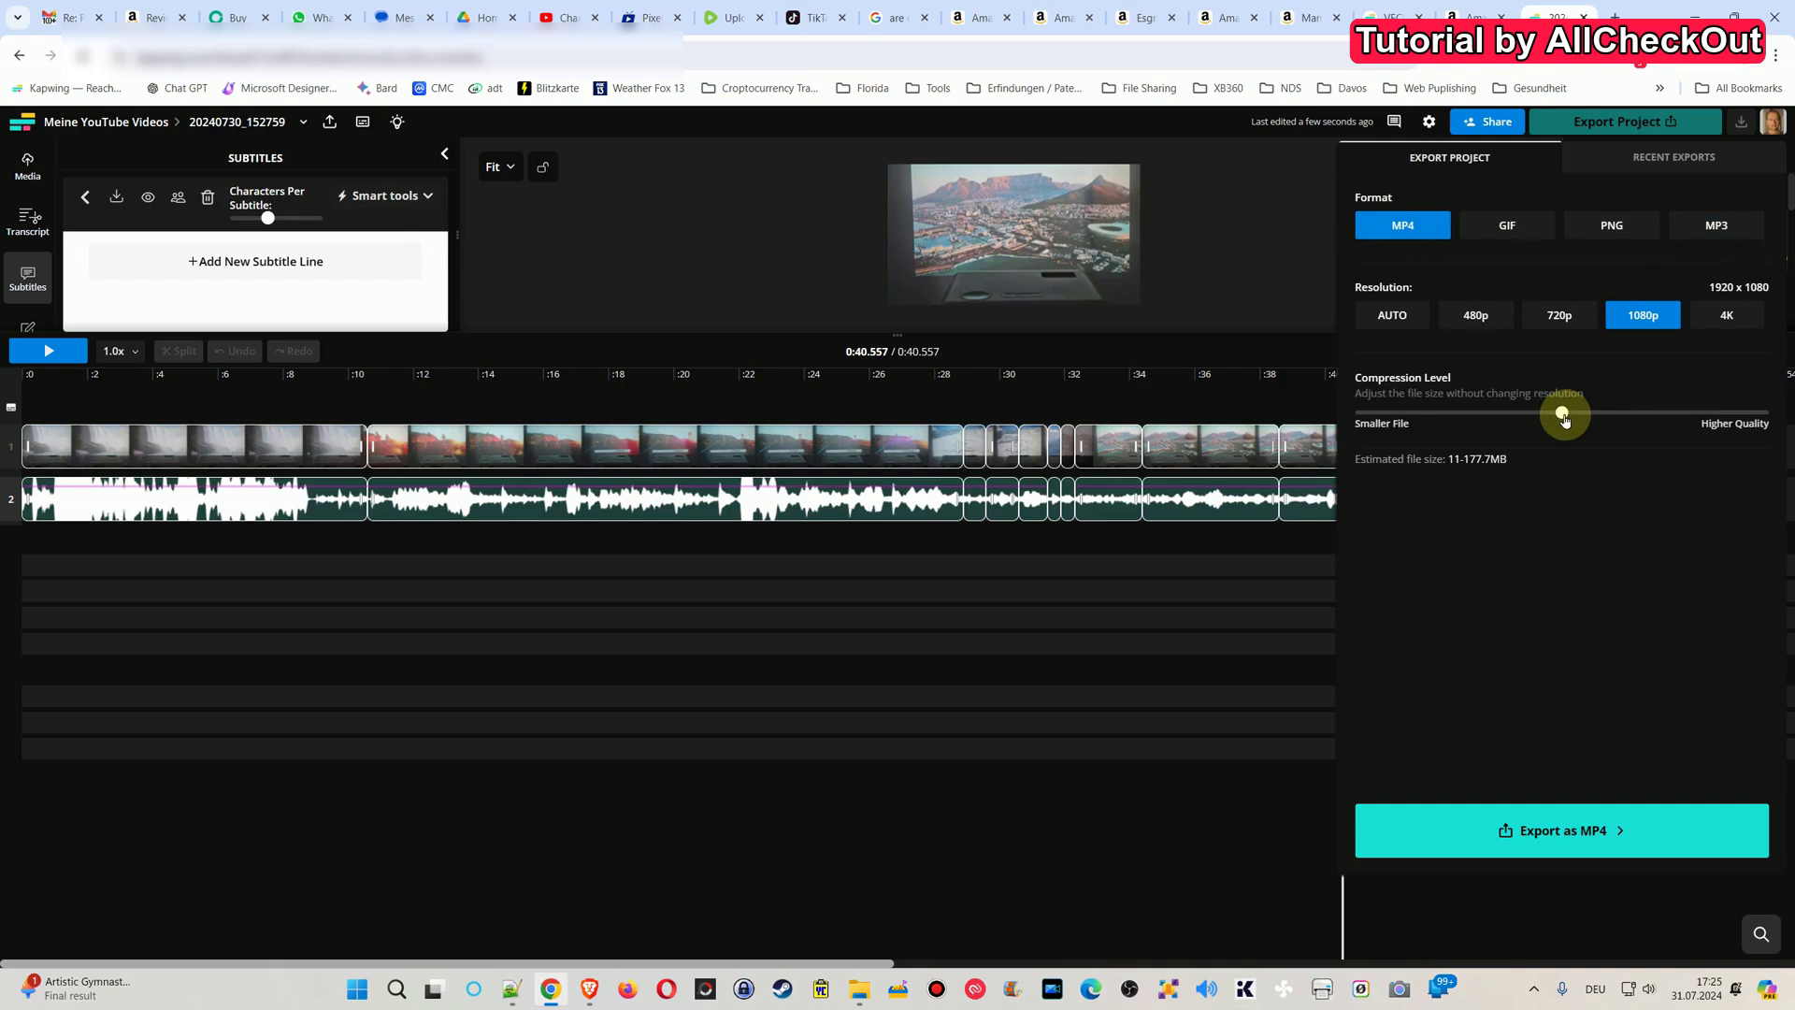
left_click_drag(1563, 416, 1461, 412)
left_click(1477, 318)
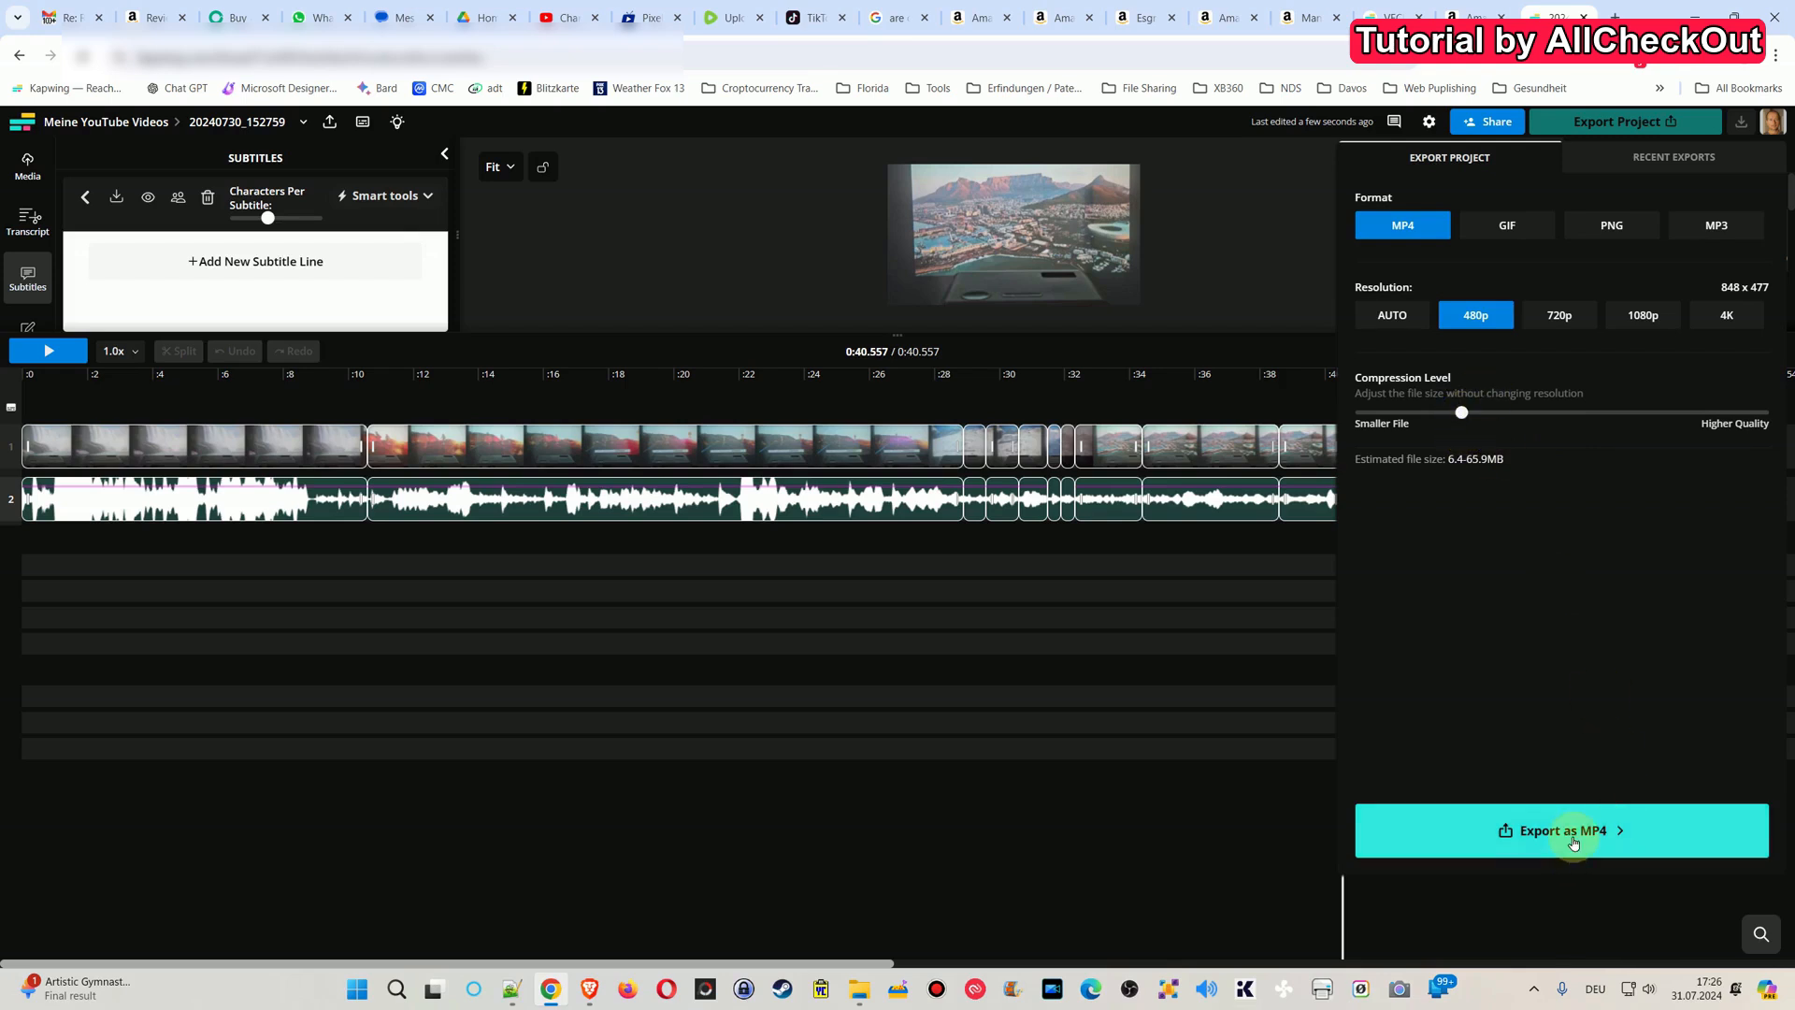
left_click(1103, 577)
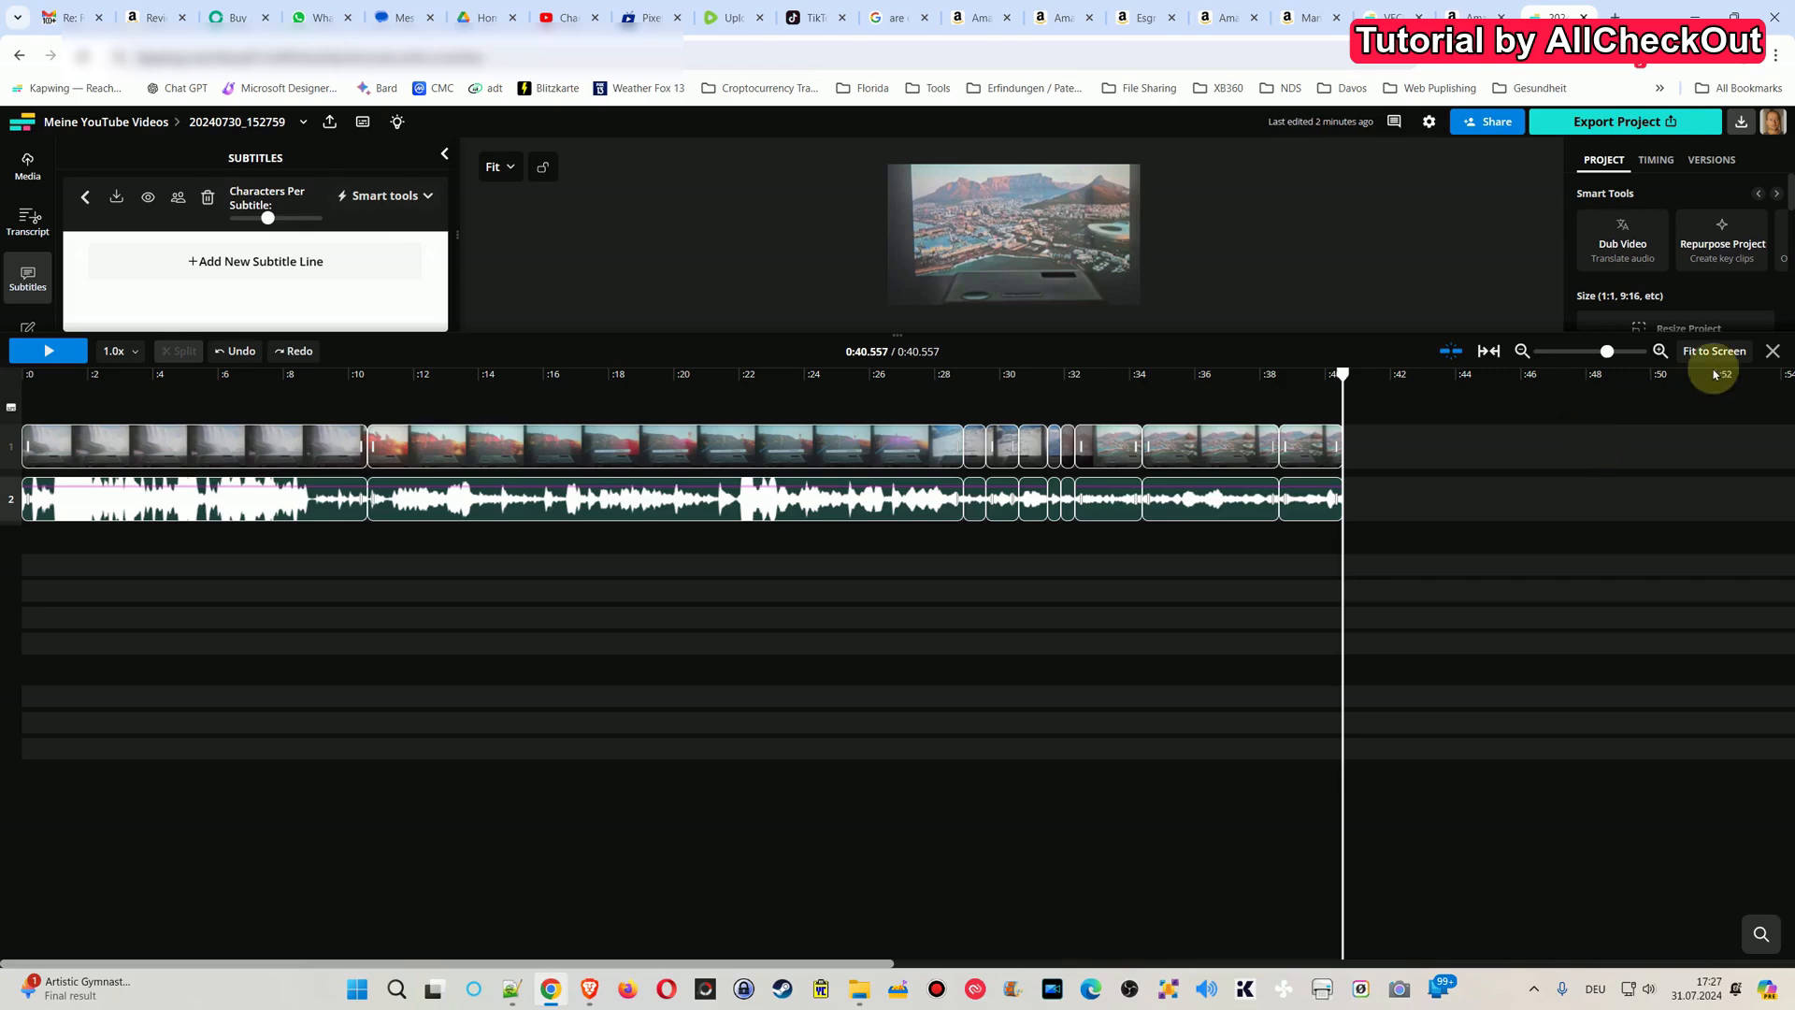
- Select all the detached audio segments on track 2 and delete them
left_click_drag(1328, 544, 140, 514)
key("Delete")
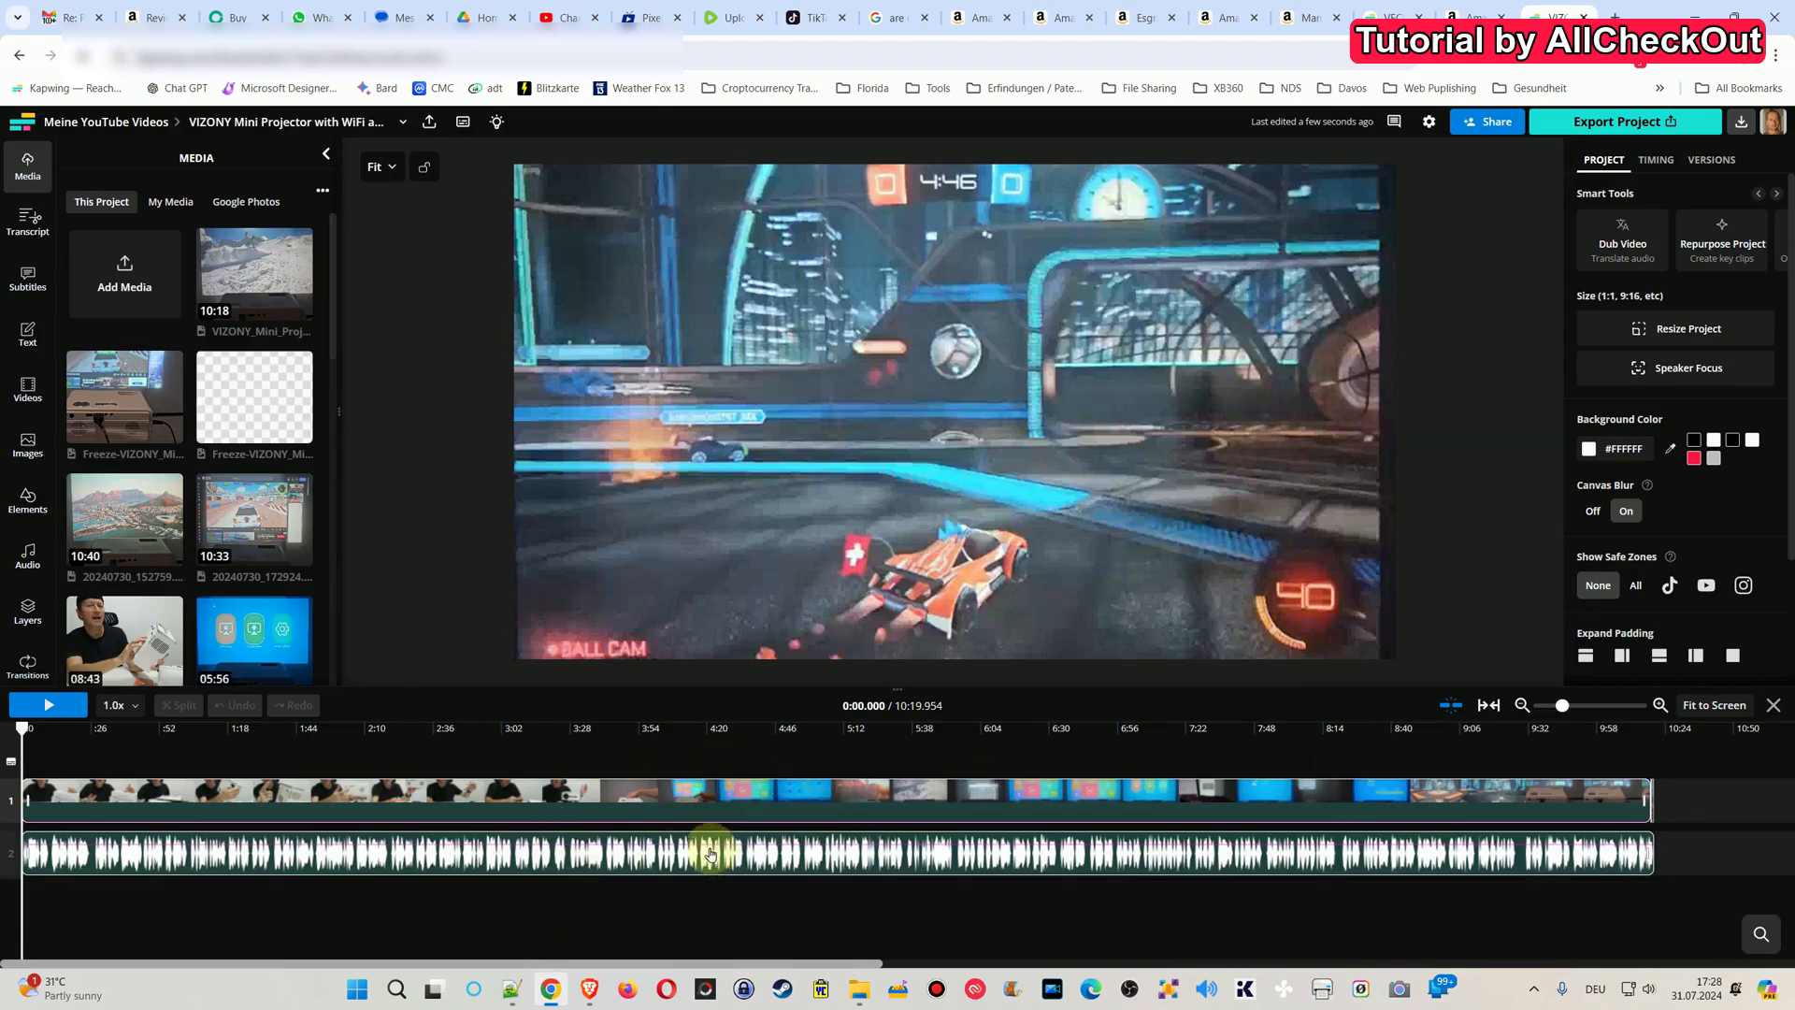
- Copy the dubbed audio clip from the VIZONY Mini Projector project and open the multi-clip version of that project
left_click(823, 802)
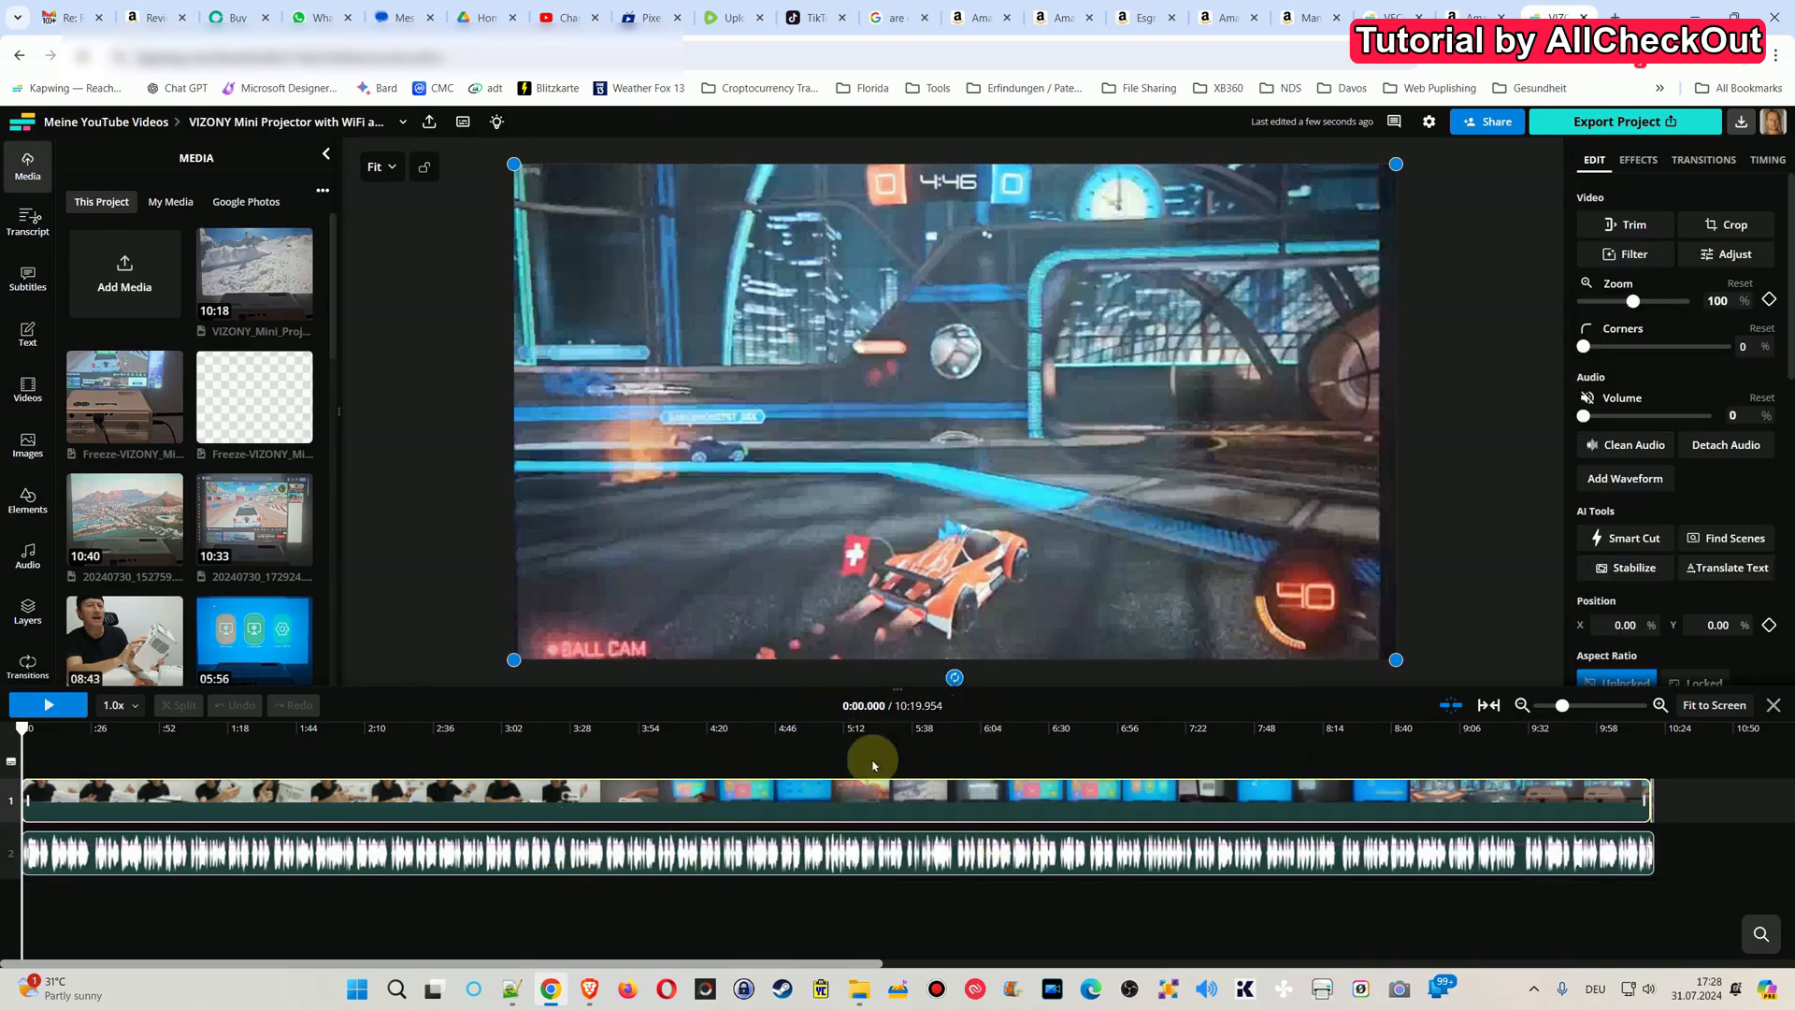
left_click(790, 861)
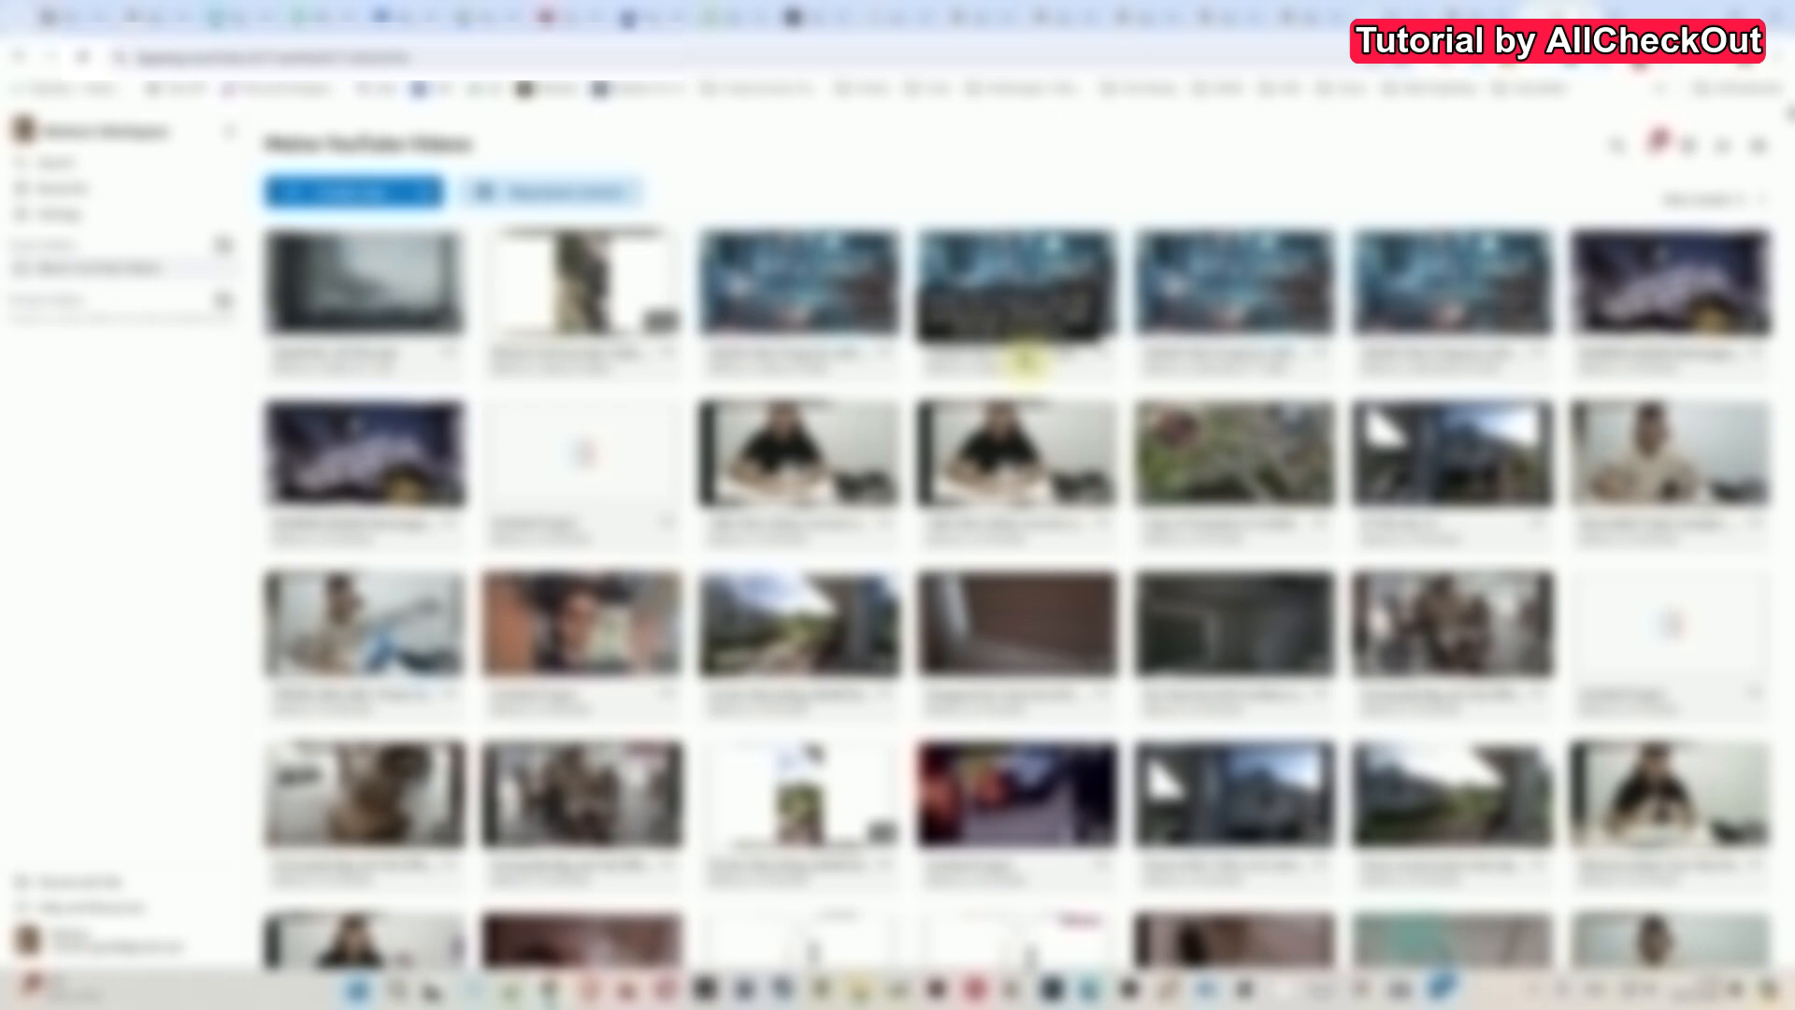
left_click(1005, 279)
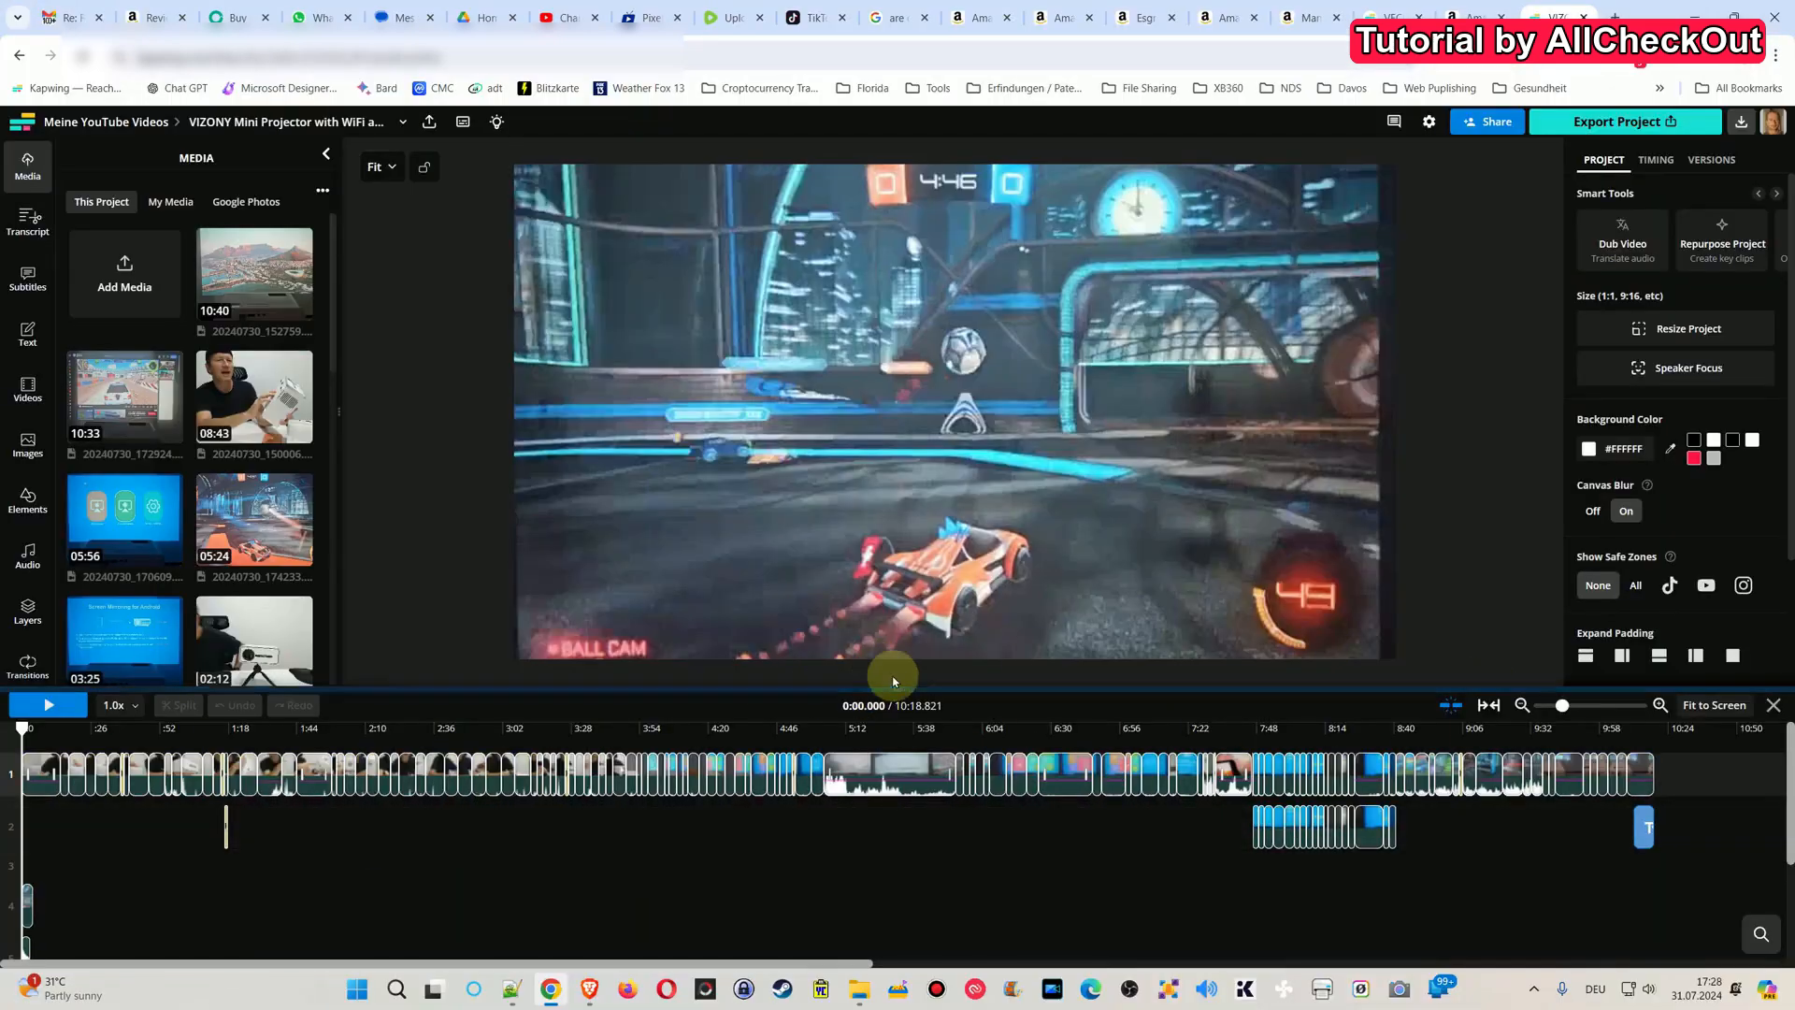
- Paste the dubbed audio onto track 7 and move it to start at 0:00
left_click_drag(899, 691, 938, 441)
left_click(373, 871)
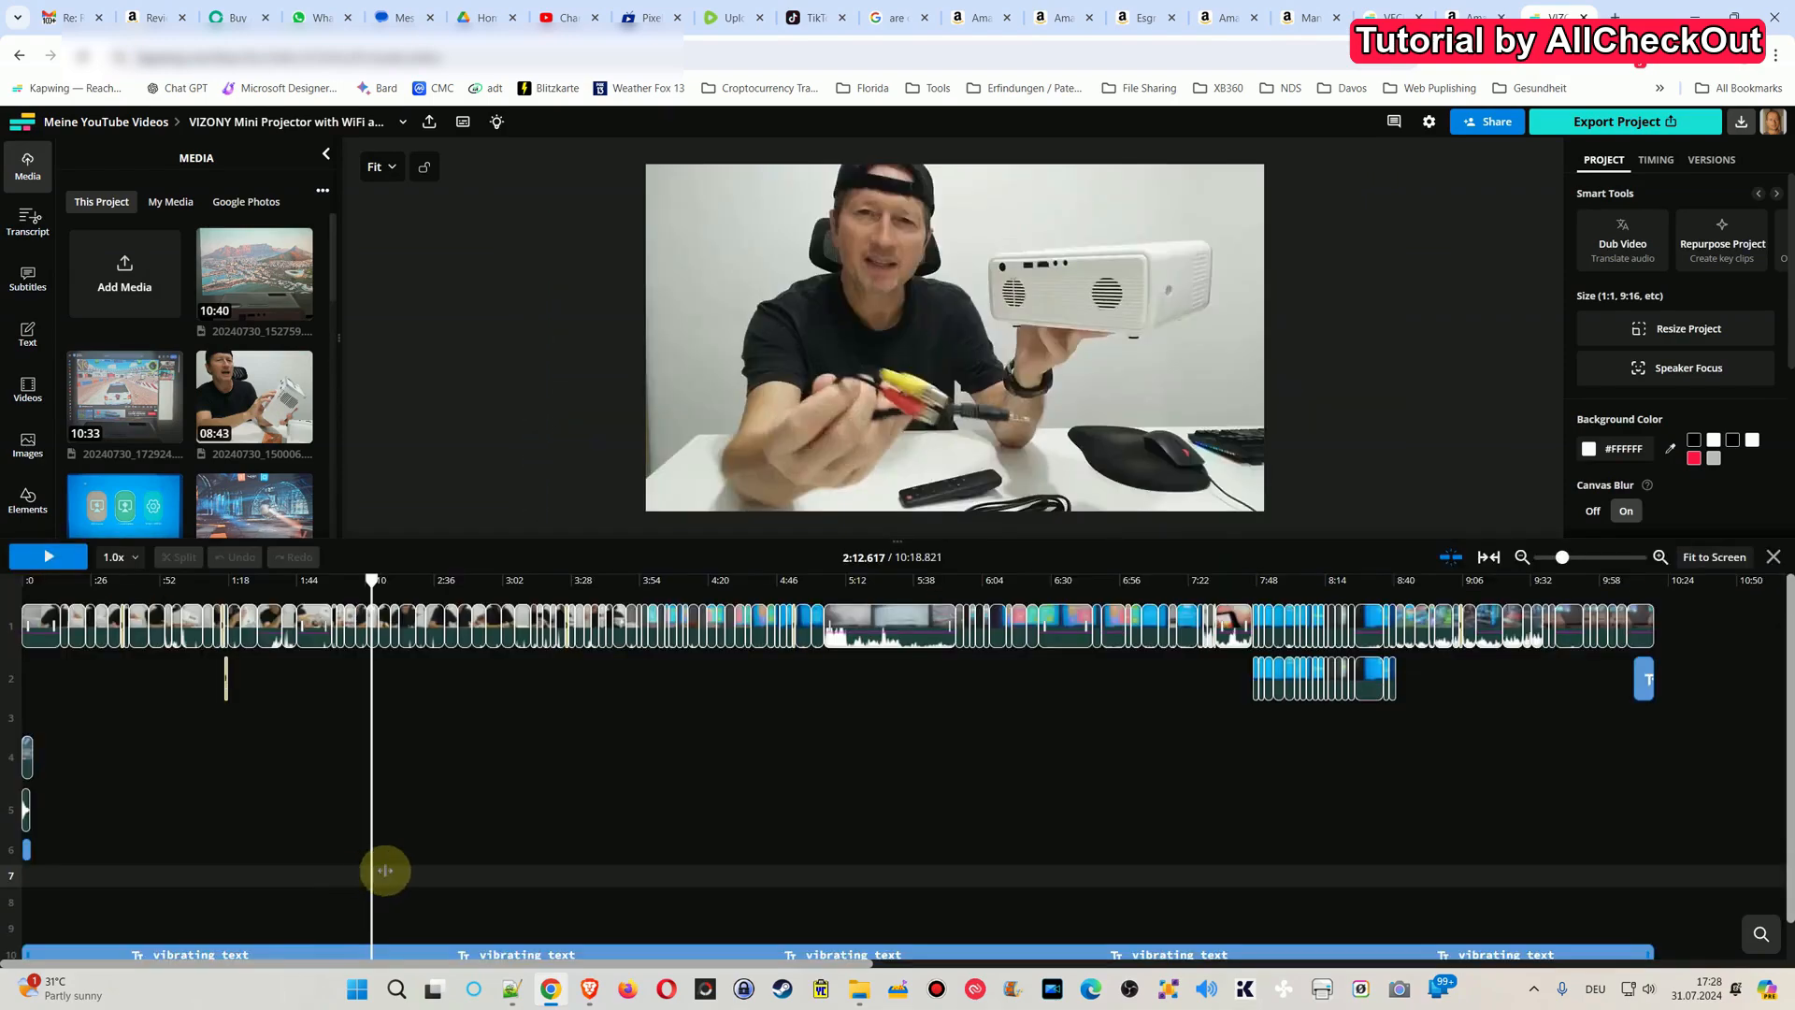
key("ctrl+v")
left_click_drag(511, 891, 367, 902)
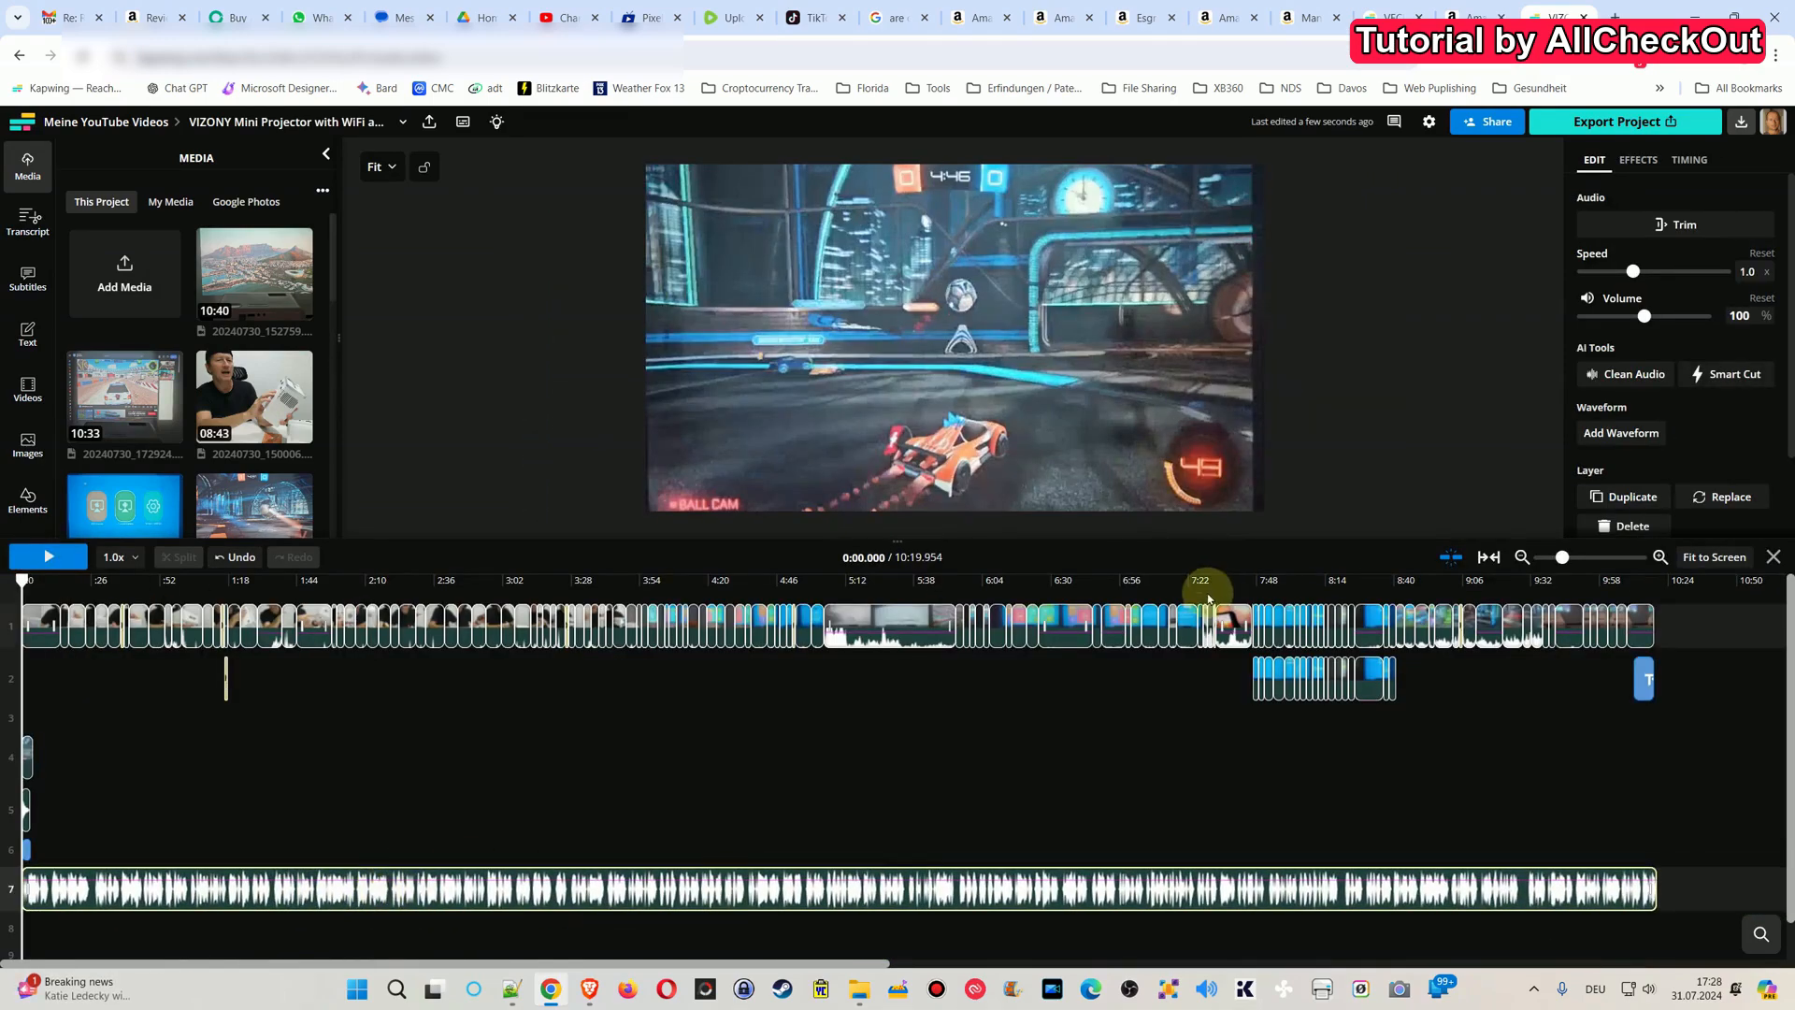
- Select all the video clips on track 1 and set their volume to 0%
left_click_drag(1685, 619, 3, 624)
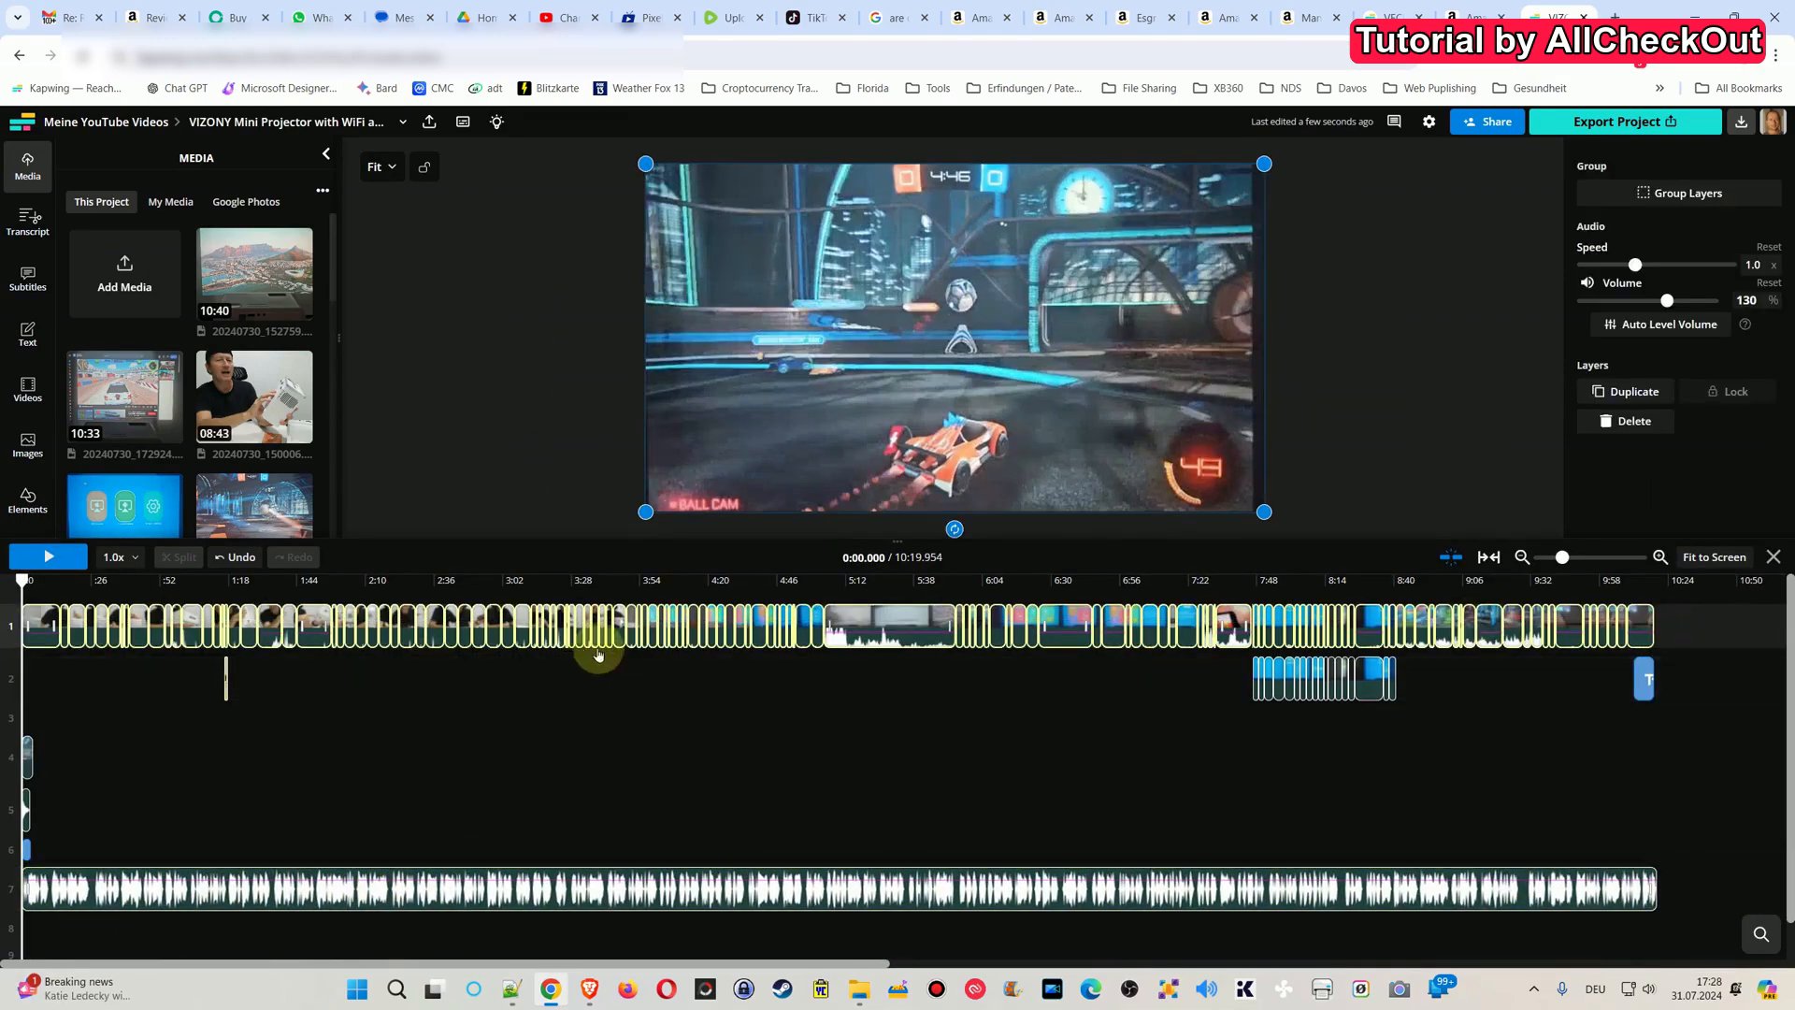
left_click_drag(907, 631, 915, 705)
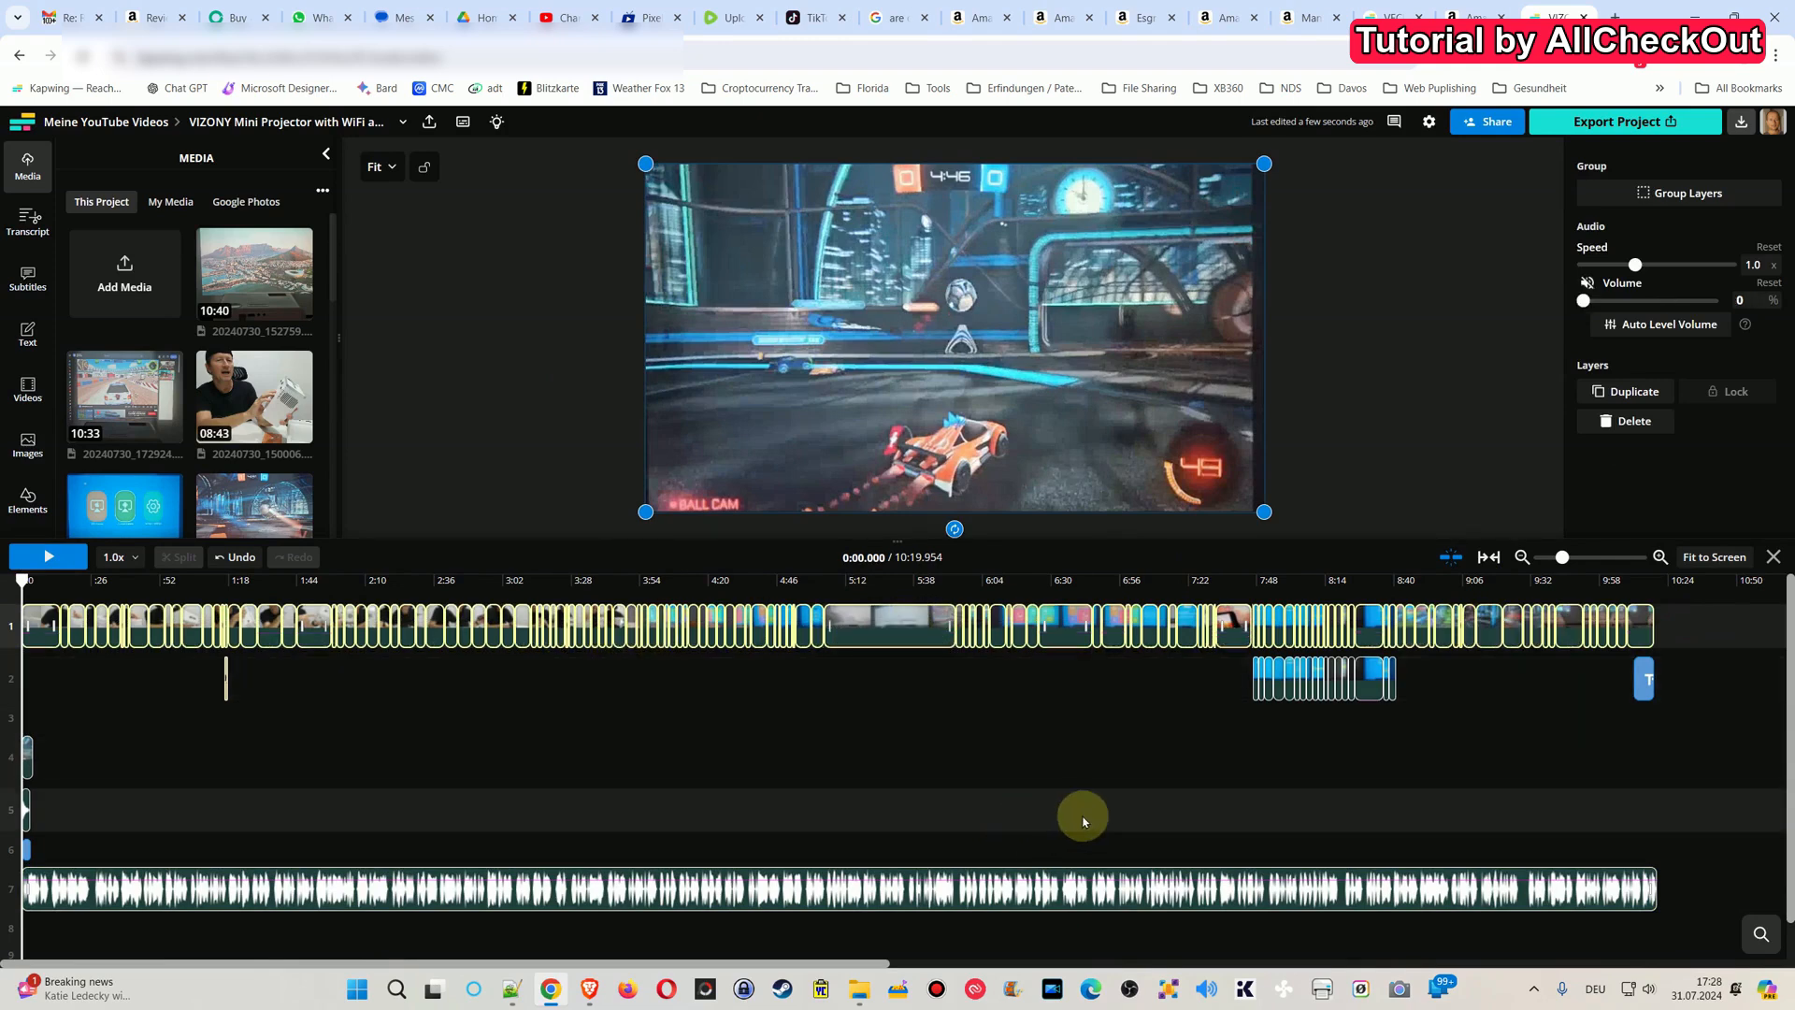
left_click(873, 581)
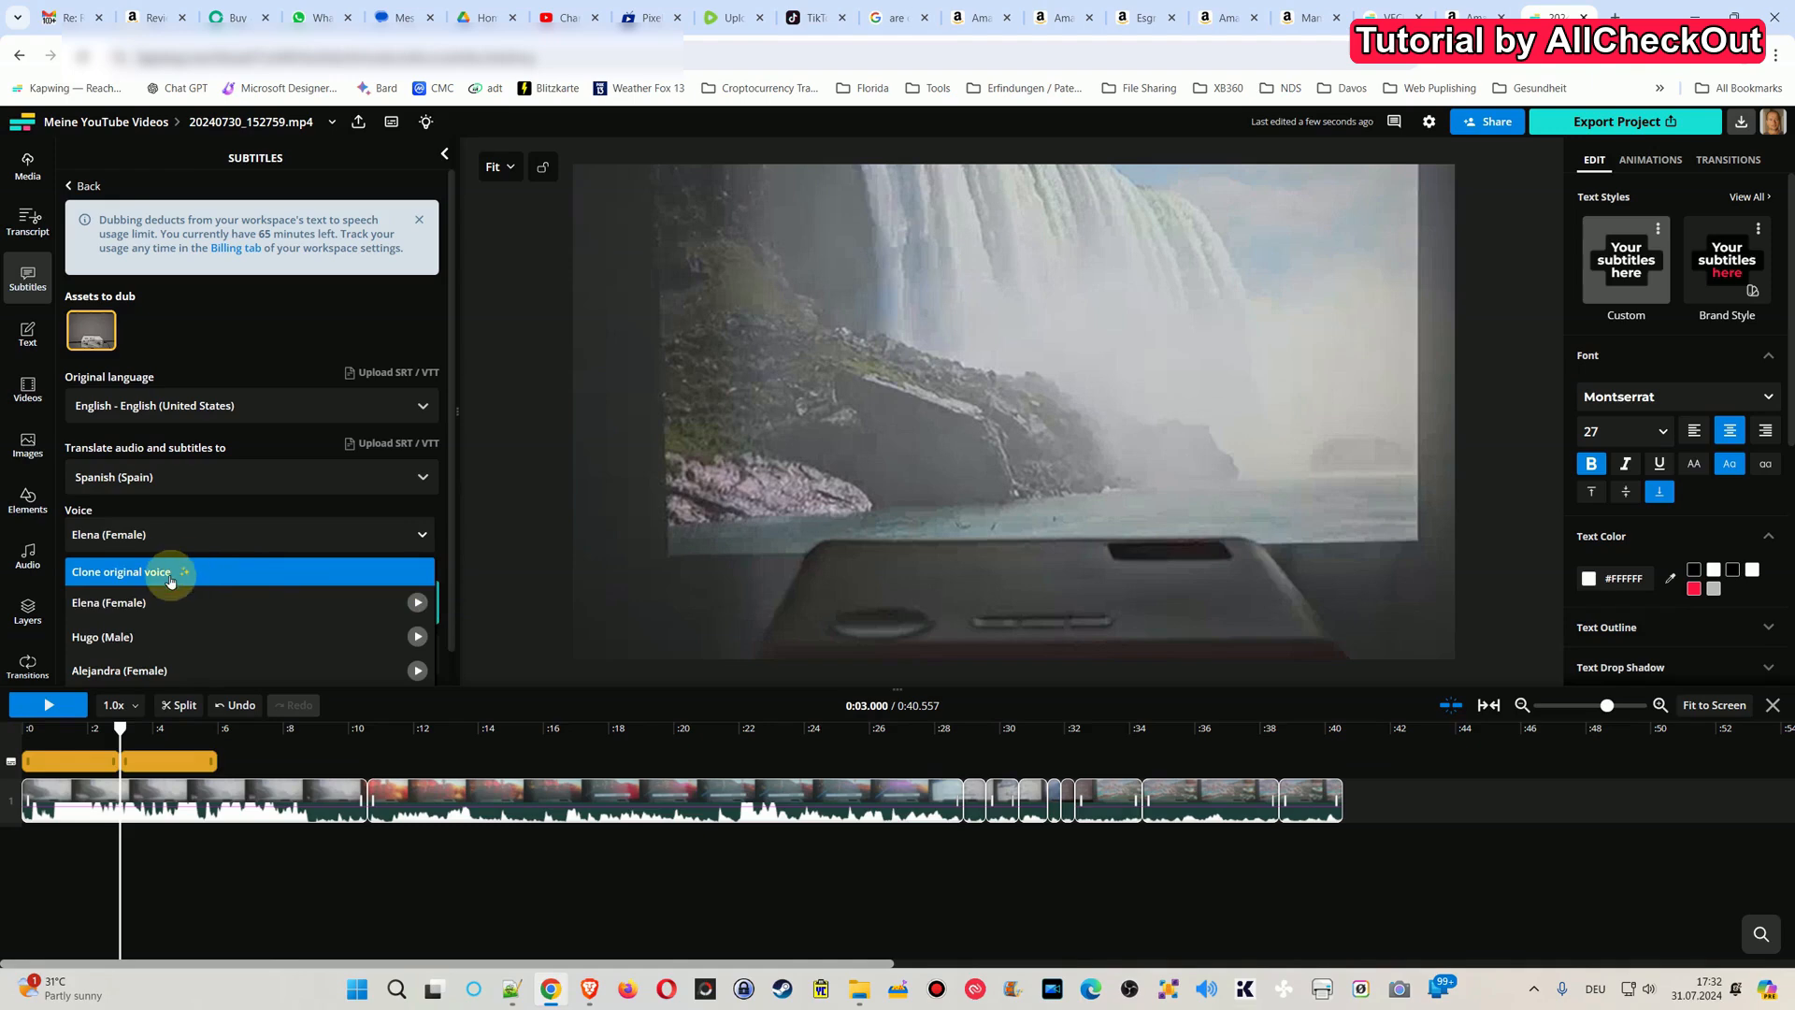
- Try to use the cloned original voice for the Spanish (Spain) dub of 20240730_152759.mp4
left_click(175, 577)
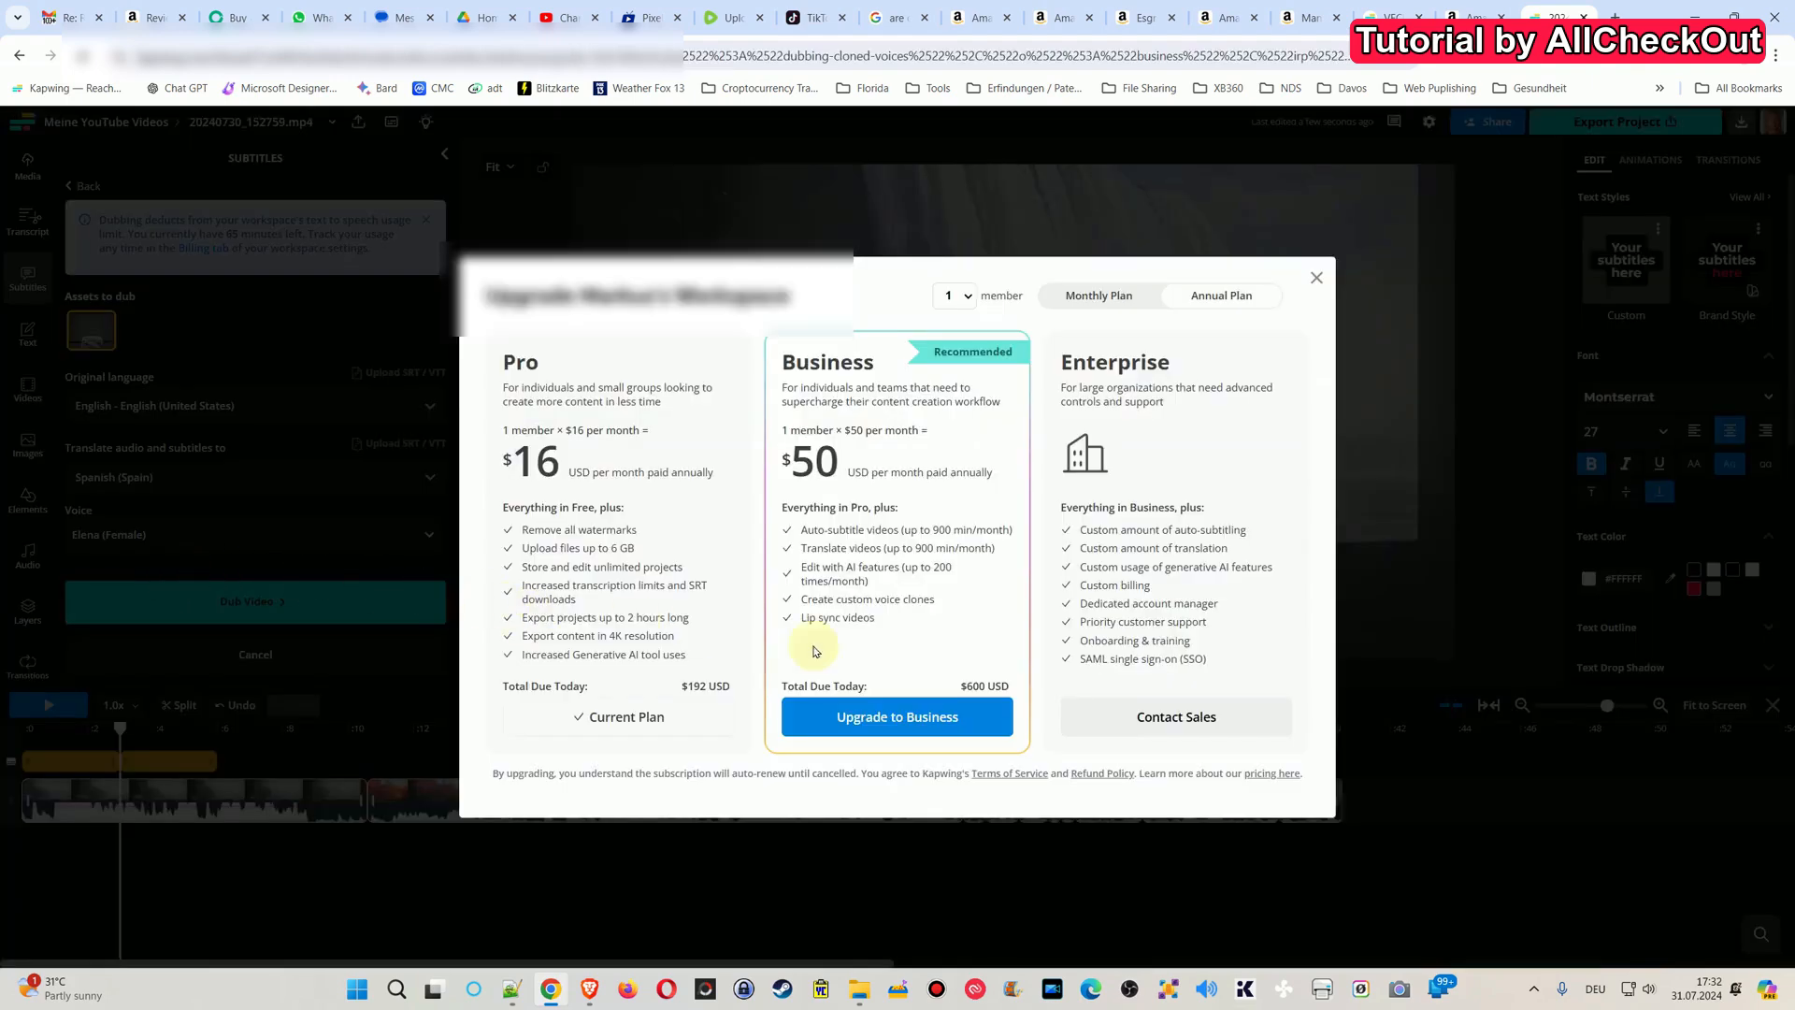